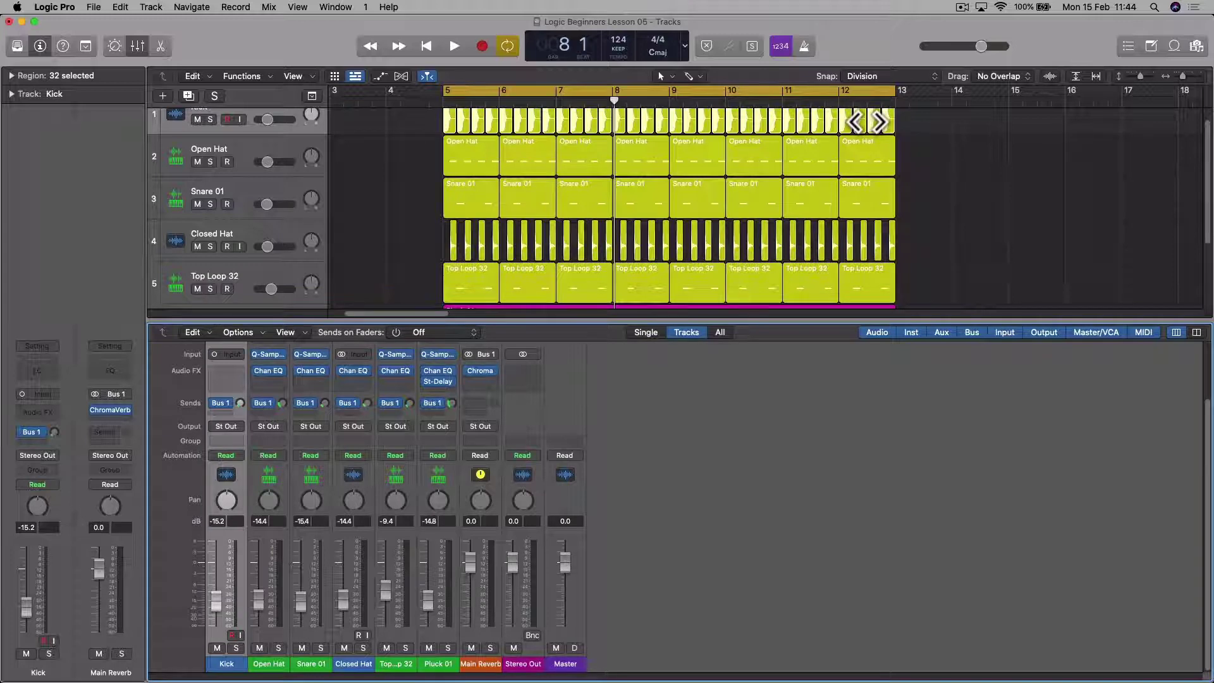
Enlarge the tracks area to show all six tracks, then play and stop the loop from bar 5
left_click_drag(759, 321, 780, 471)
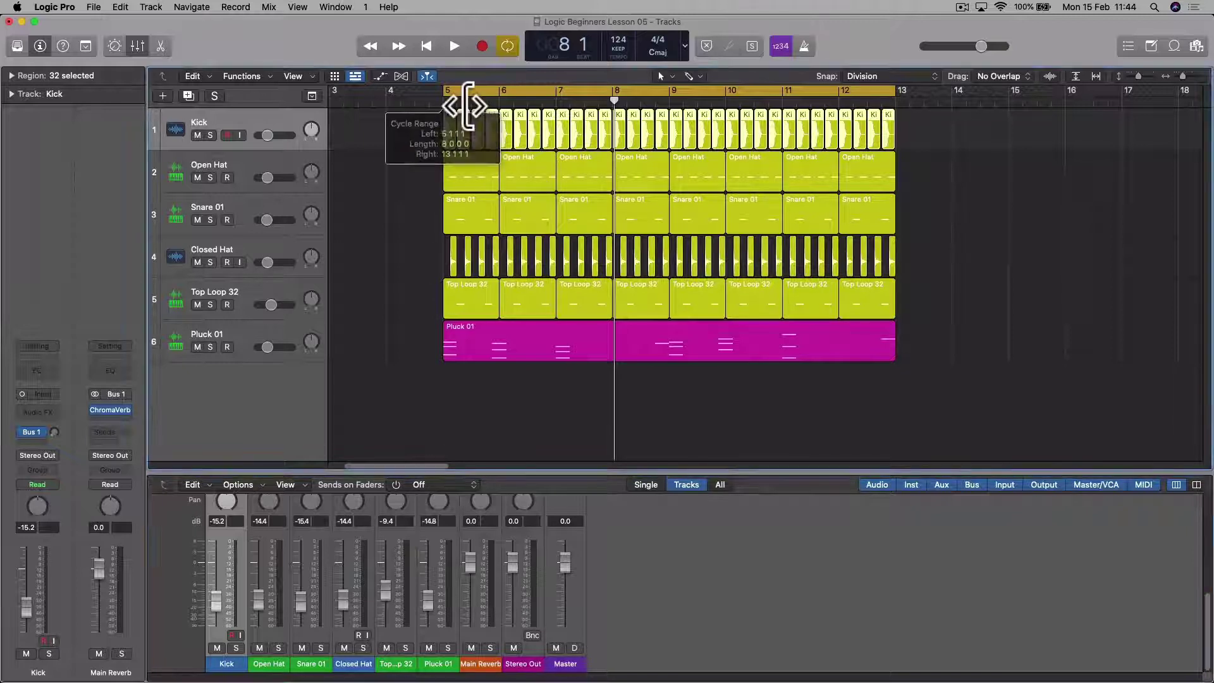
left_click(451, 102)
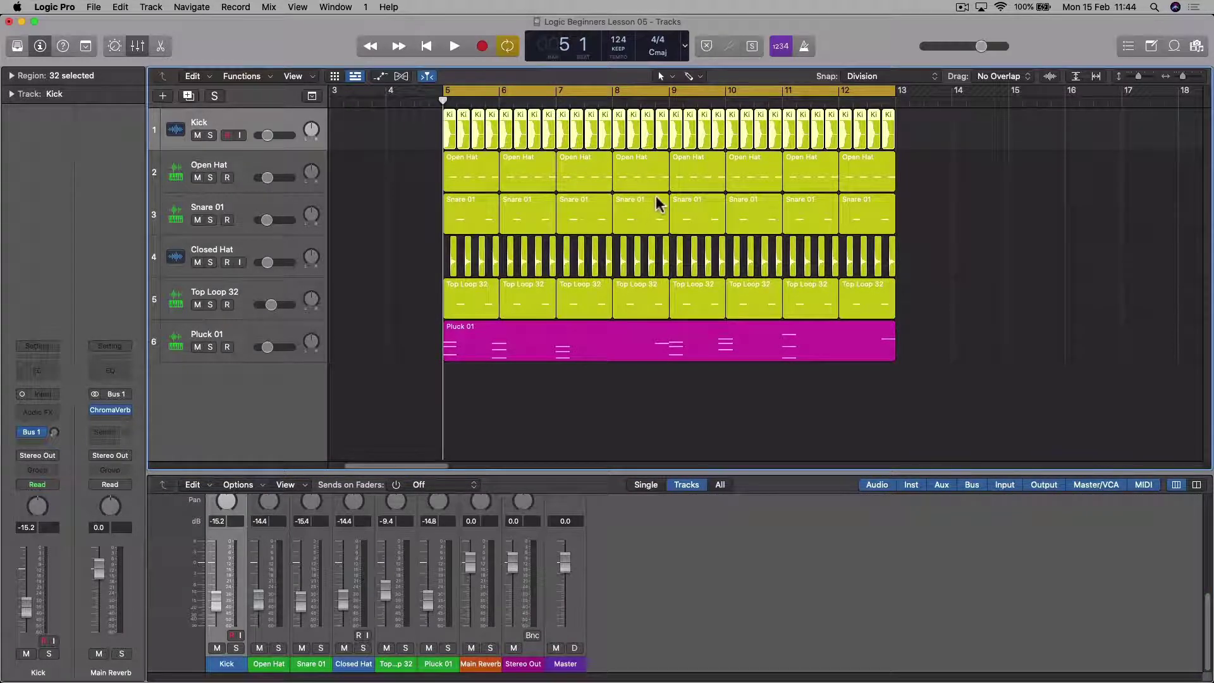
key("space")
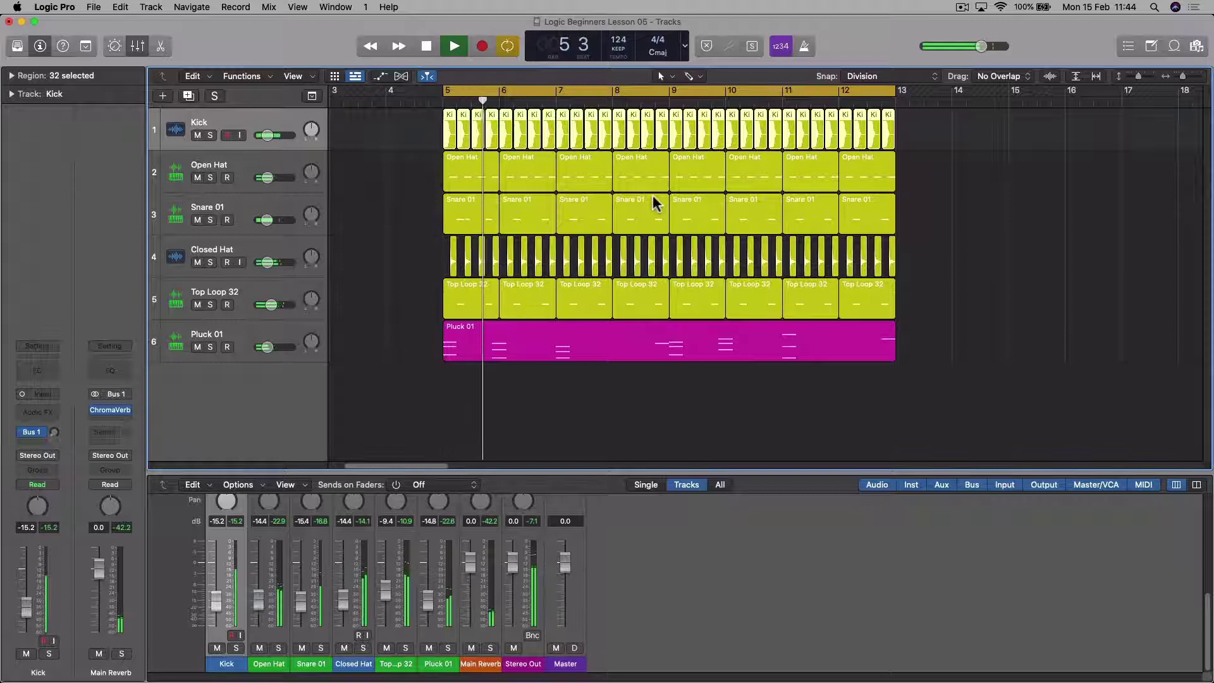
key("space")
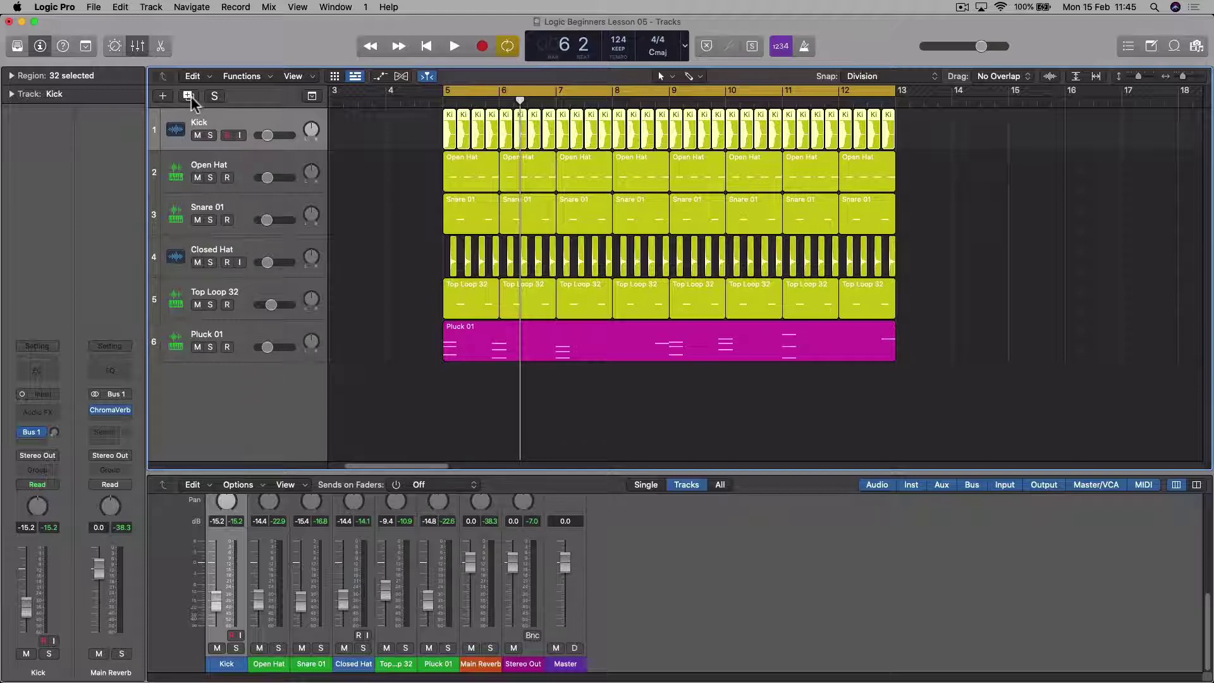
Create a software instrument track, which arrives as track 2 with a Classic Electric Piano sound
left_click(164, 97)
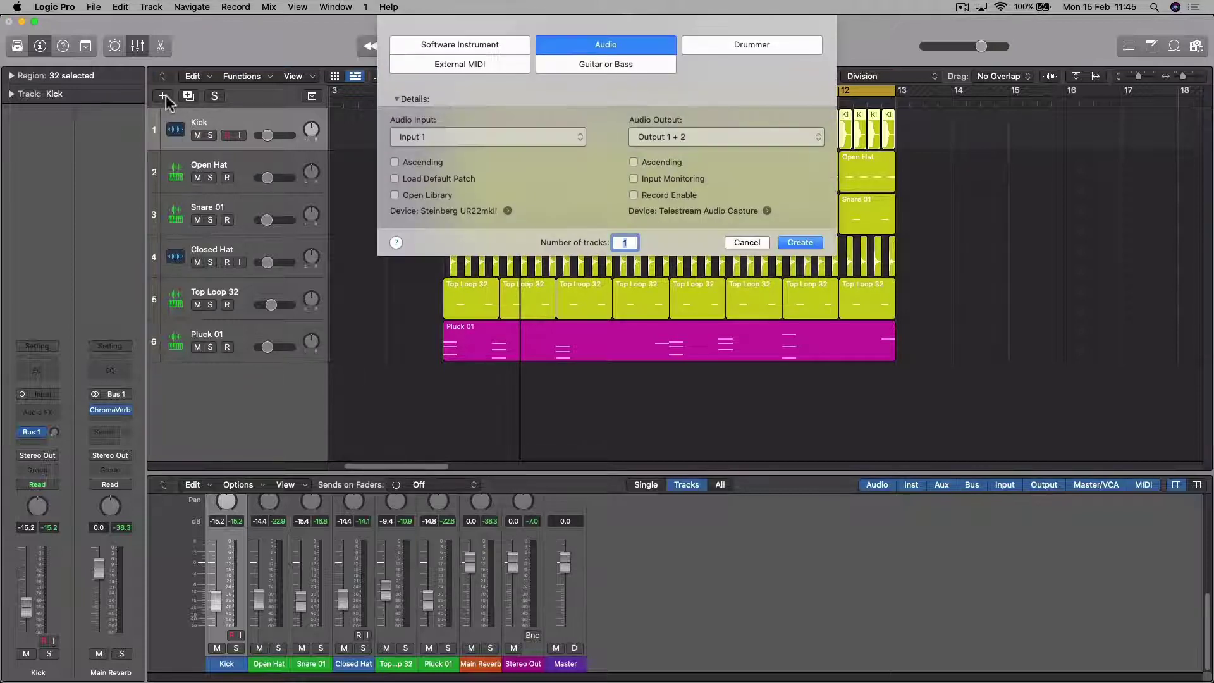
left_click(426, 49)
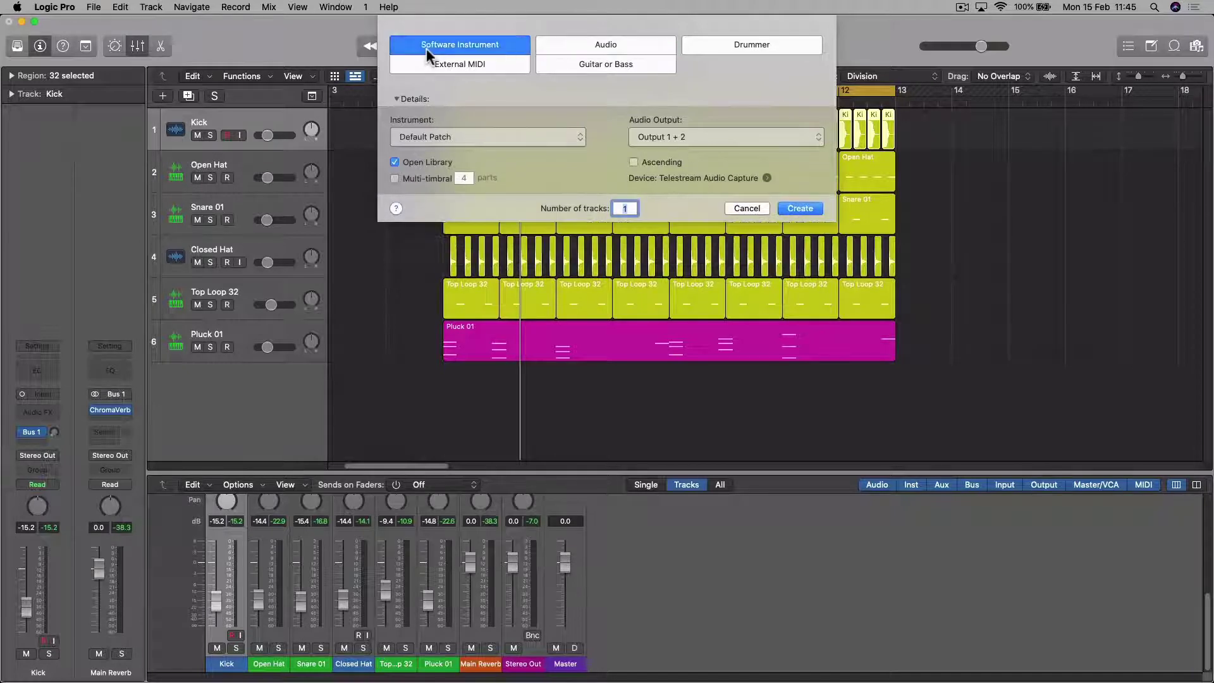
left_click(794, 208)
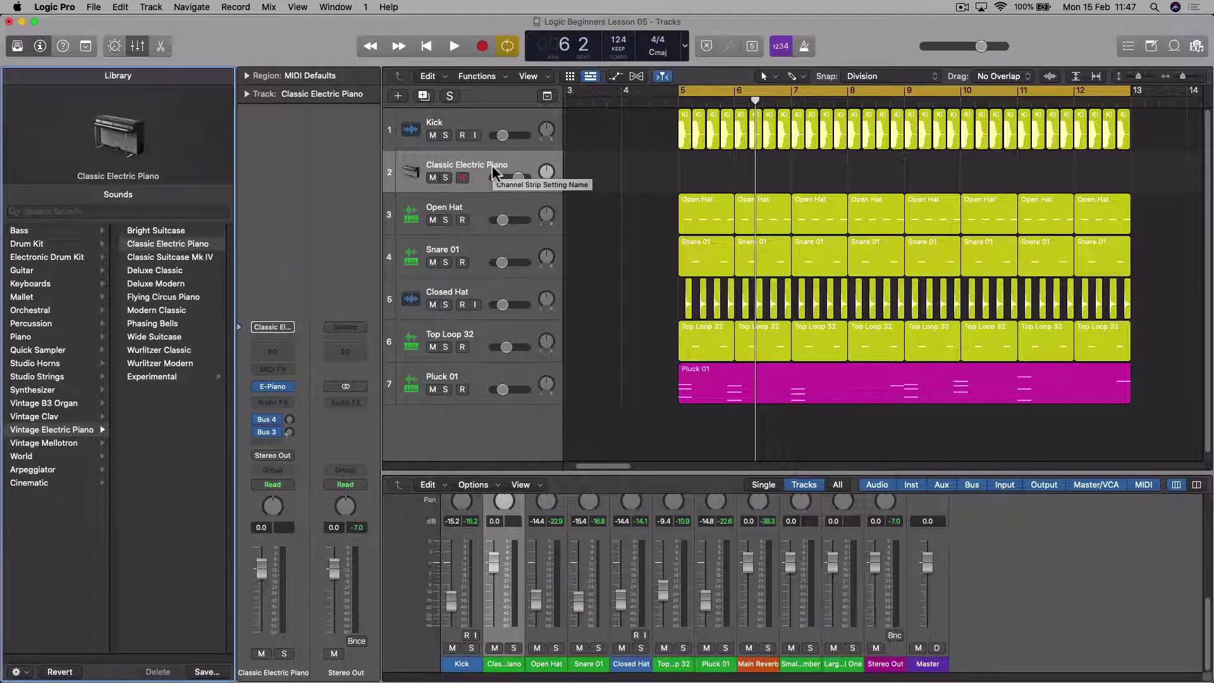
Hide the Library and open the channel strip's instrument list toward Retro Synth
left_click(19, 48)
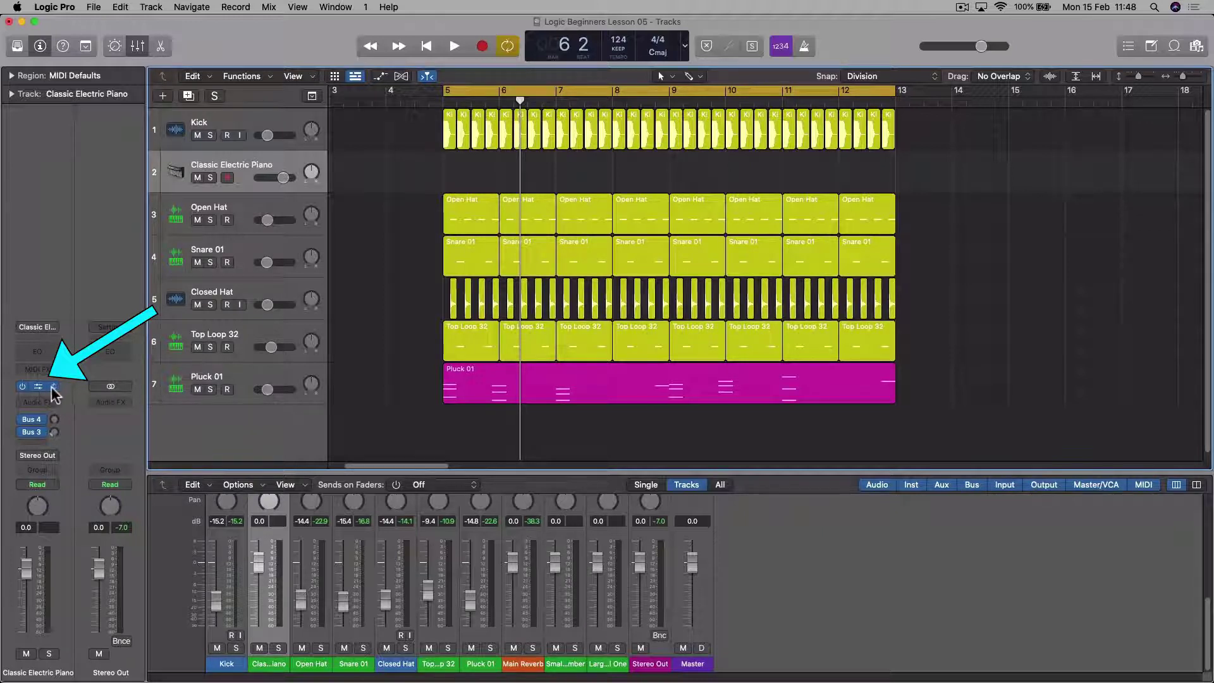
left_click(52, 387)
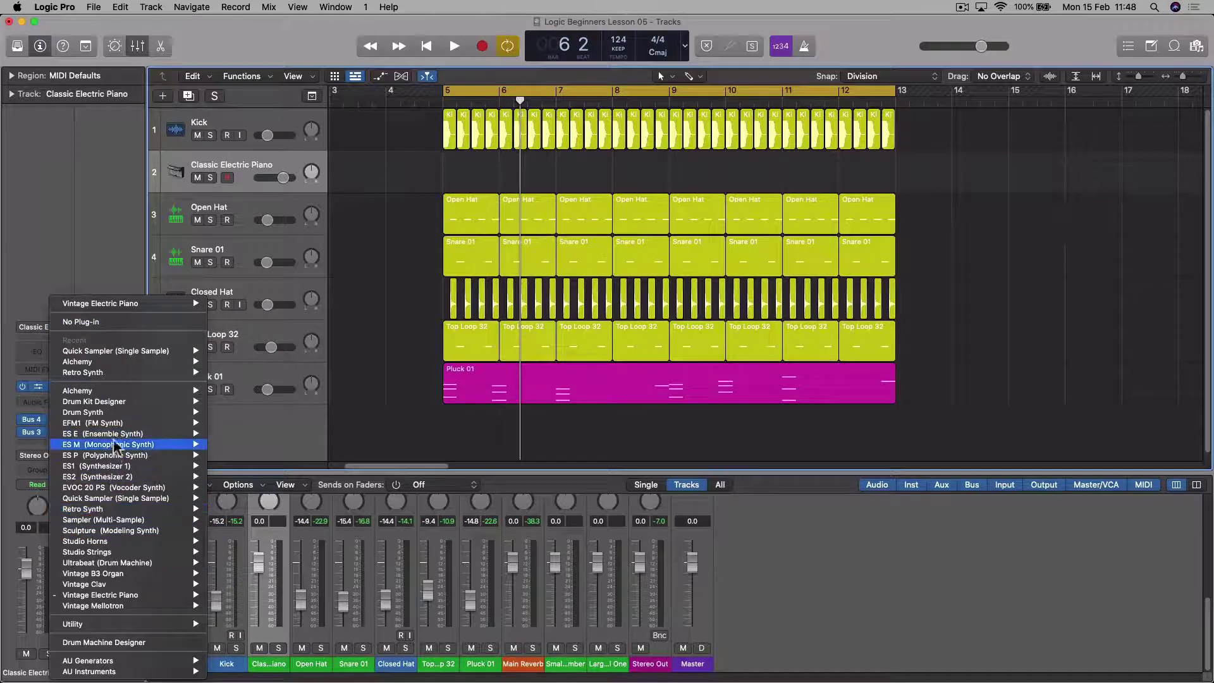
mouse_move(103, 581)
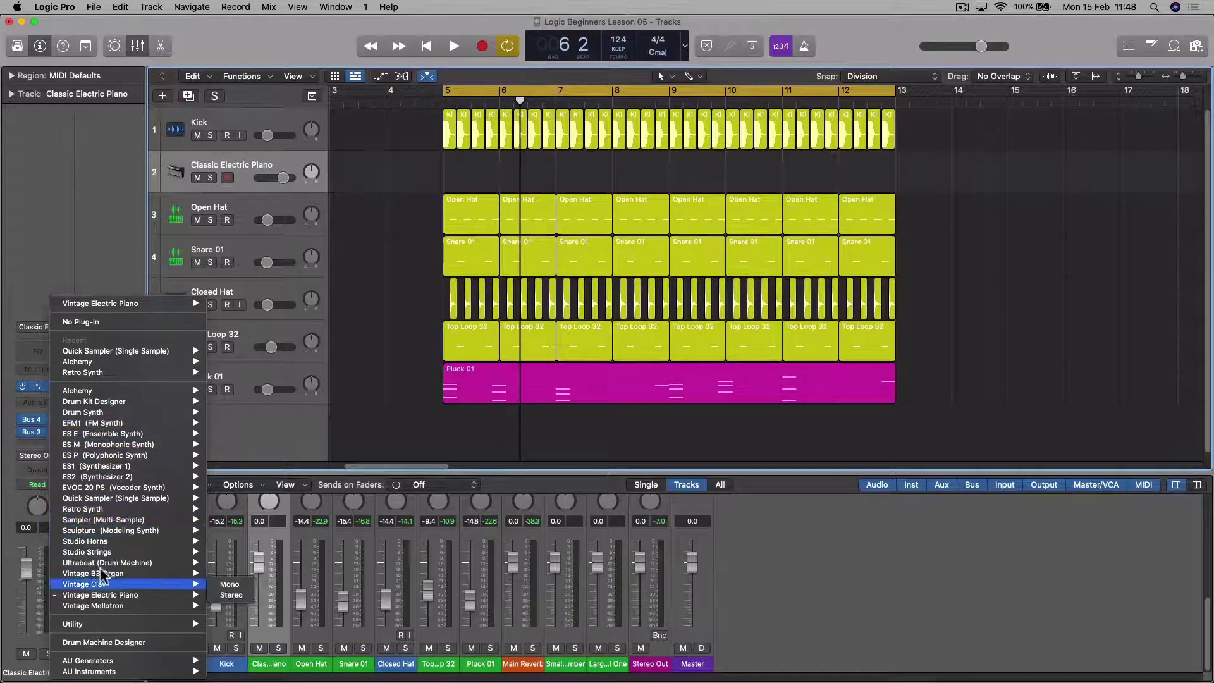
mouse_move(117, 516)
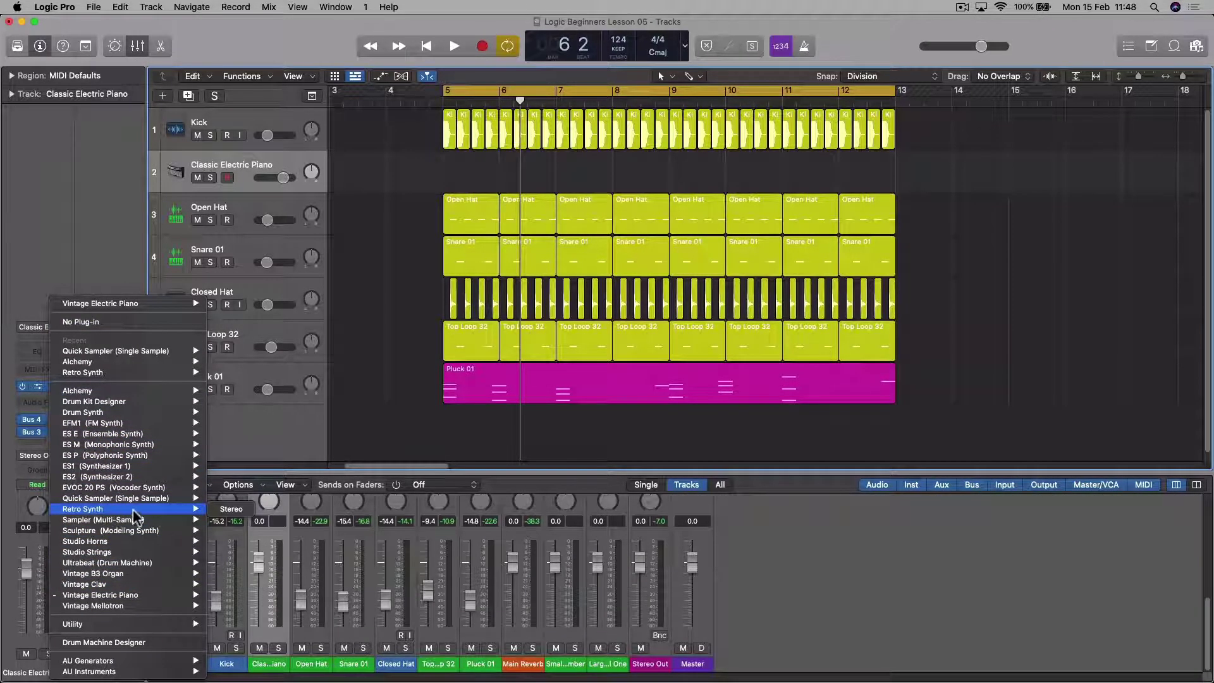
Load Retro Synth in stereo and set the Bus 4 and Bus 3 sends to No Send
left_click(235, 509)
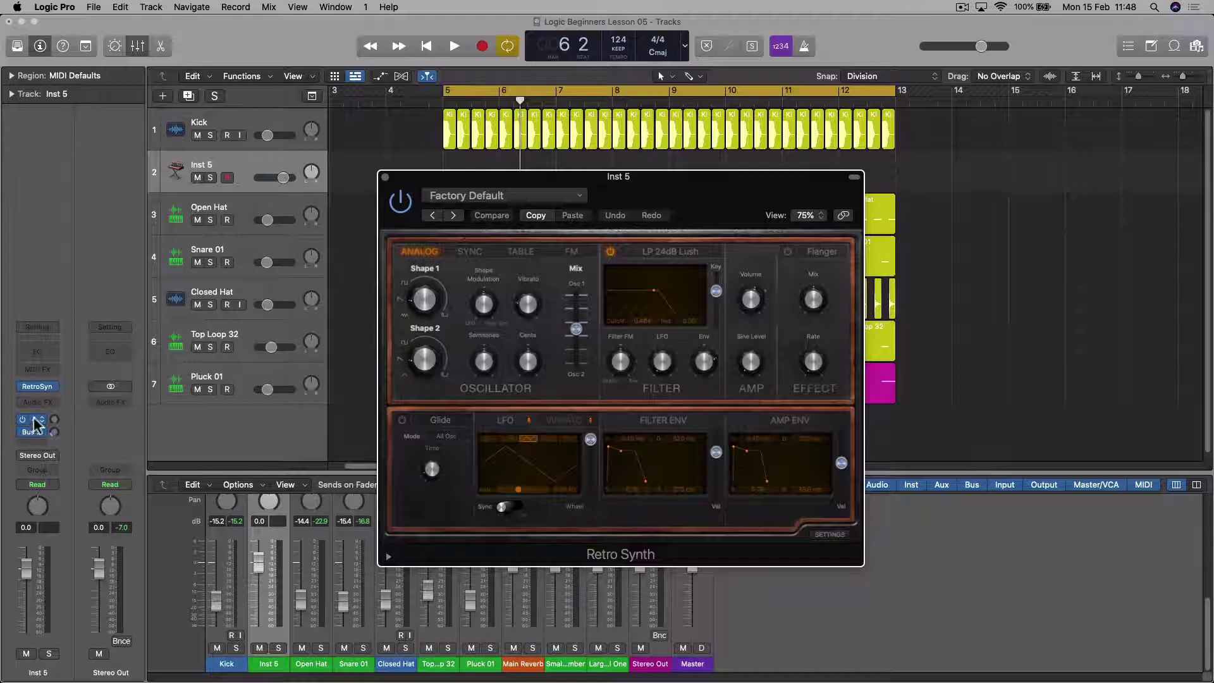
left_click(42, 425)
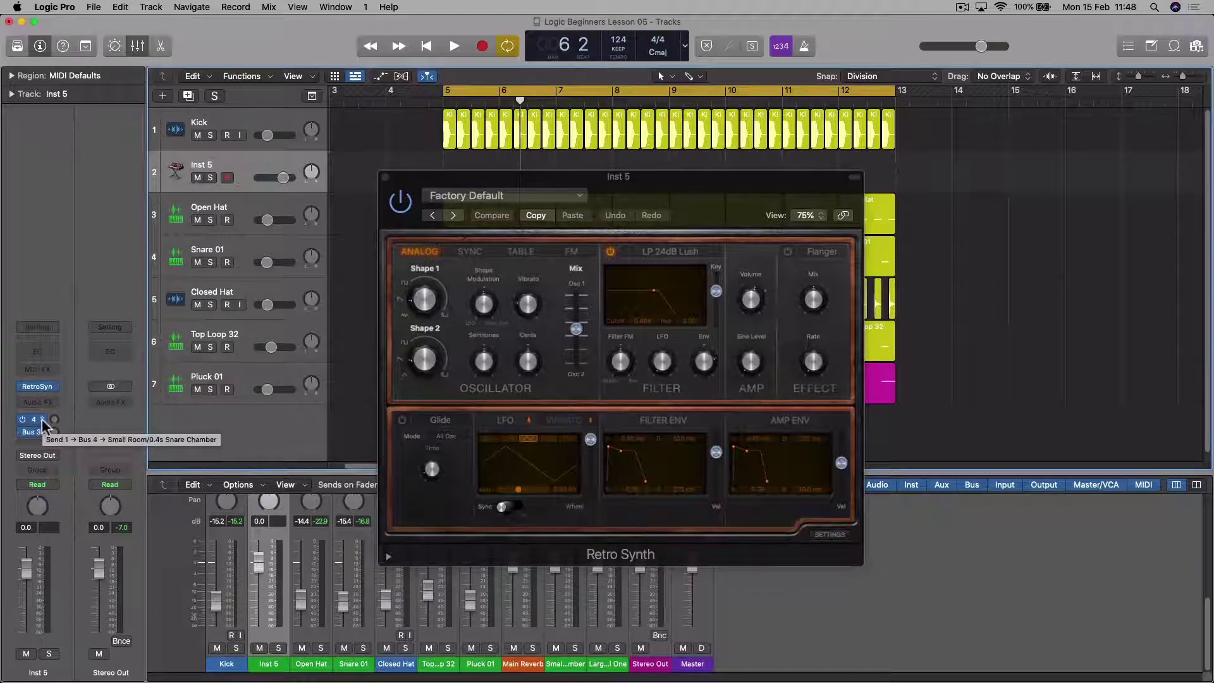
left_click(42, 424)
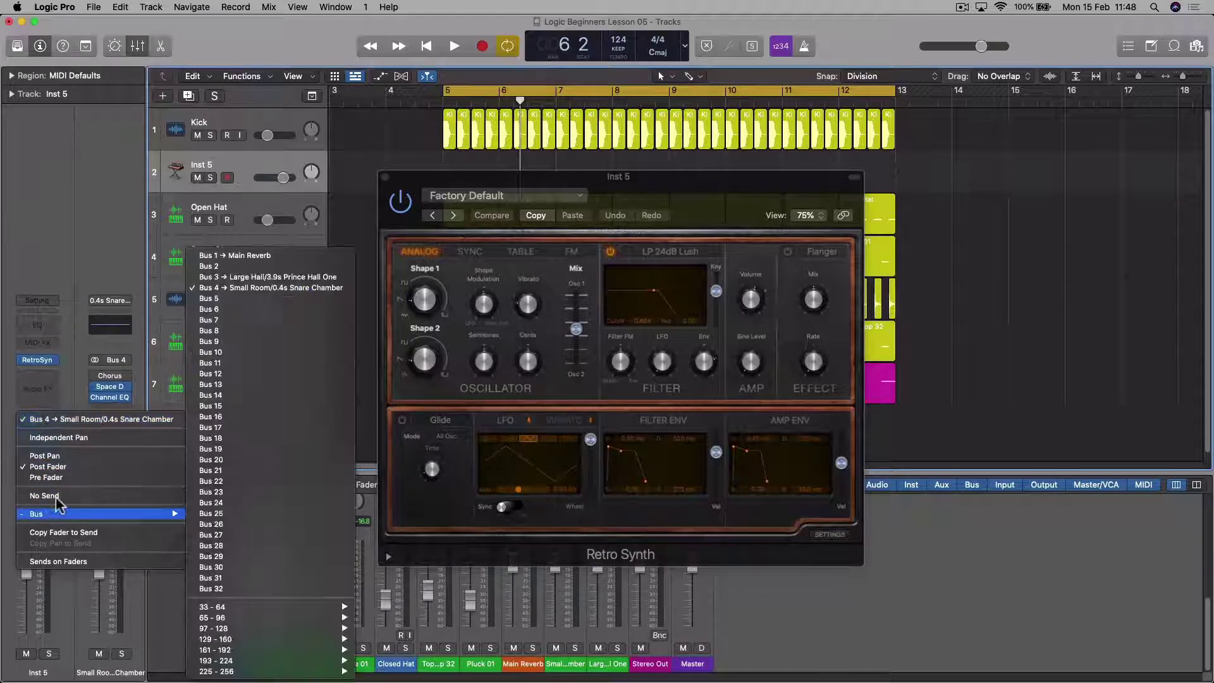
left_click(54, 450)
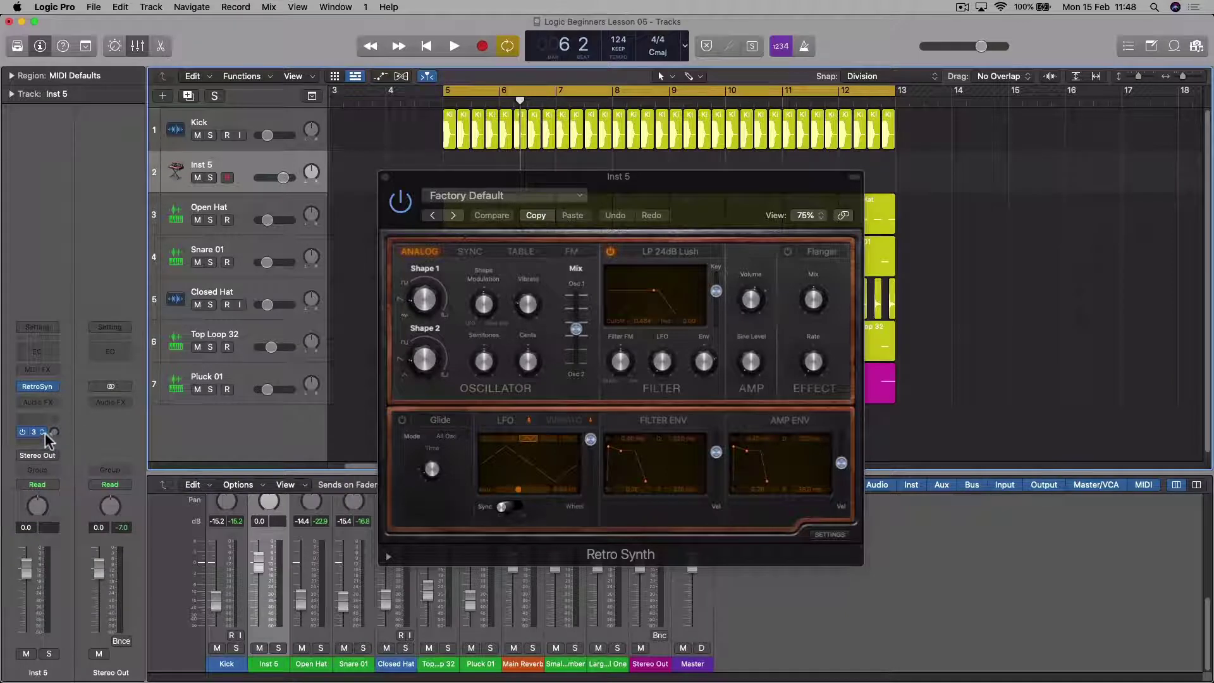
left_click(45, 433)
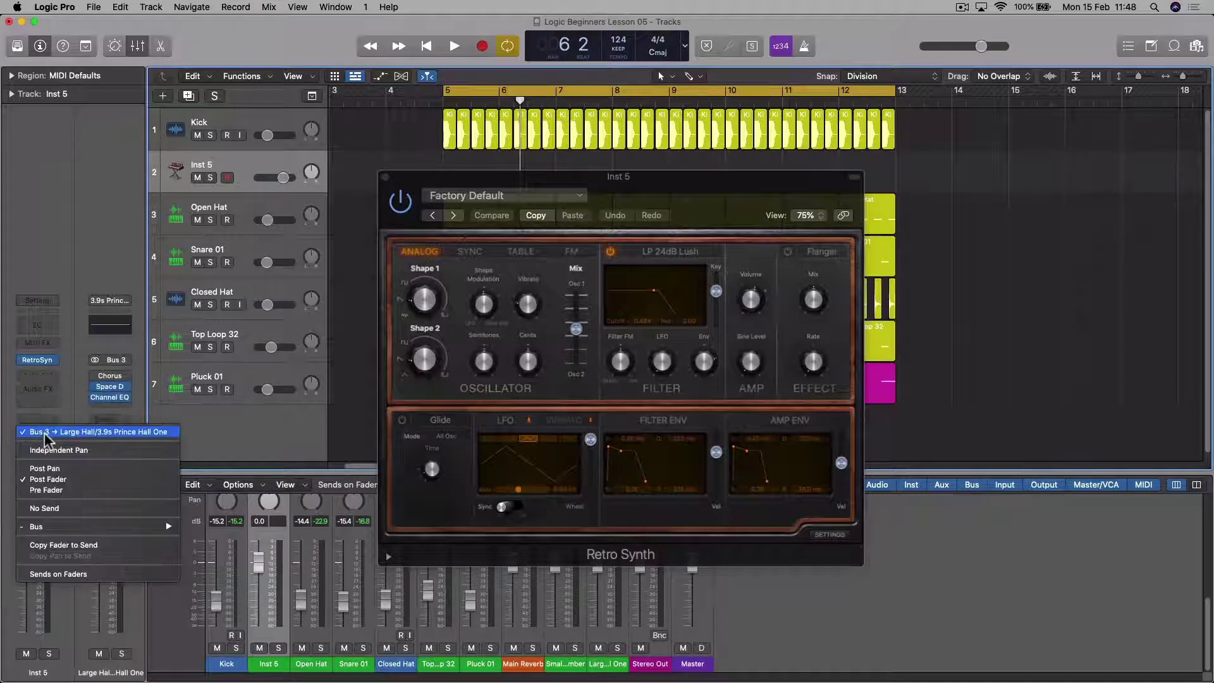
left_click(52, 508)
Insert a Channel EQ on the track and move the Retro Synth window aside
left_click(38, 417)
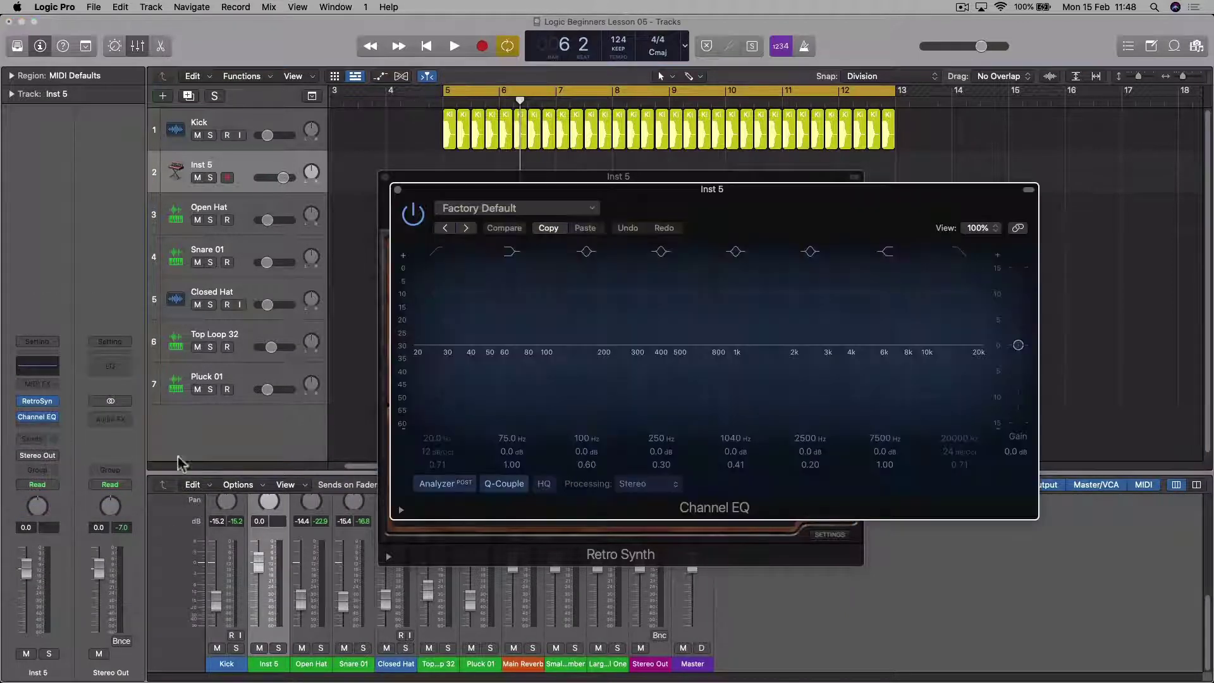
left_click(397, 190)
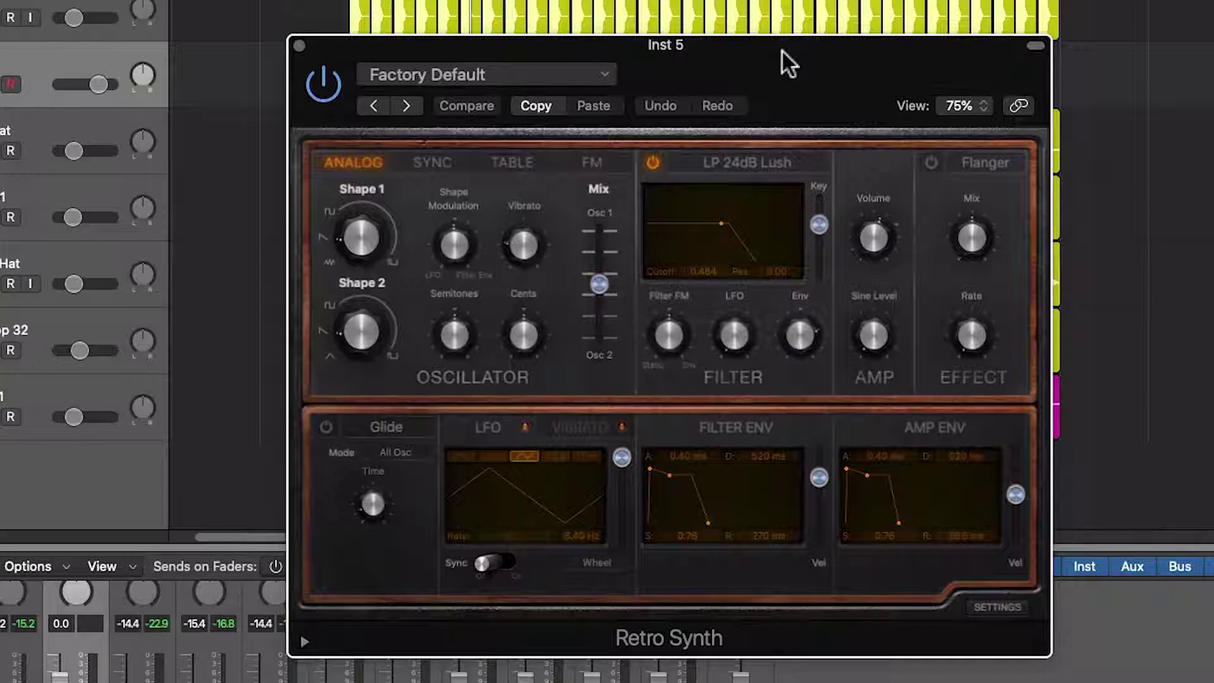
left_click_drag(753, 45, 995, 72)
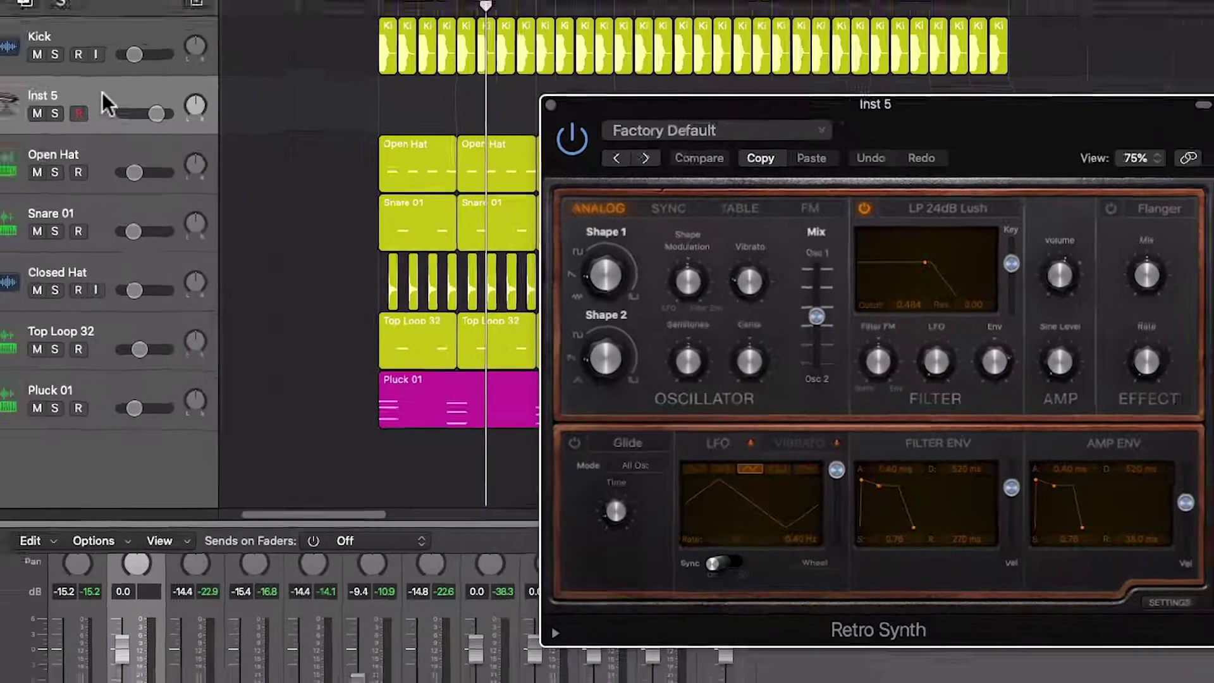
Move the Inst 5 track to the bottom as track 7 and rename it Bass
left_click_drag(44, 82, 42, 422)
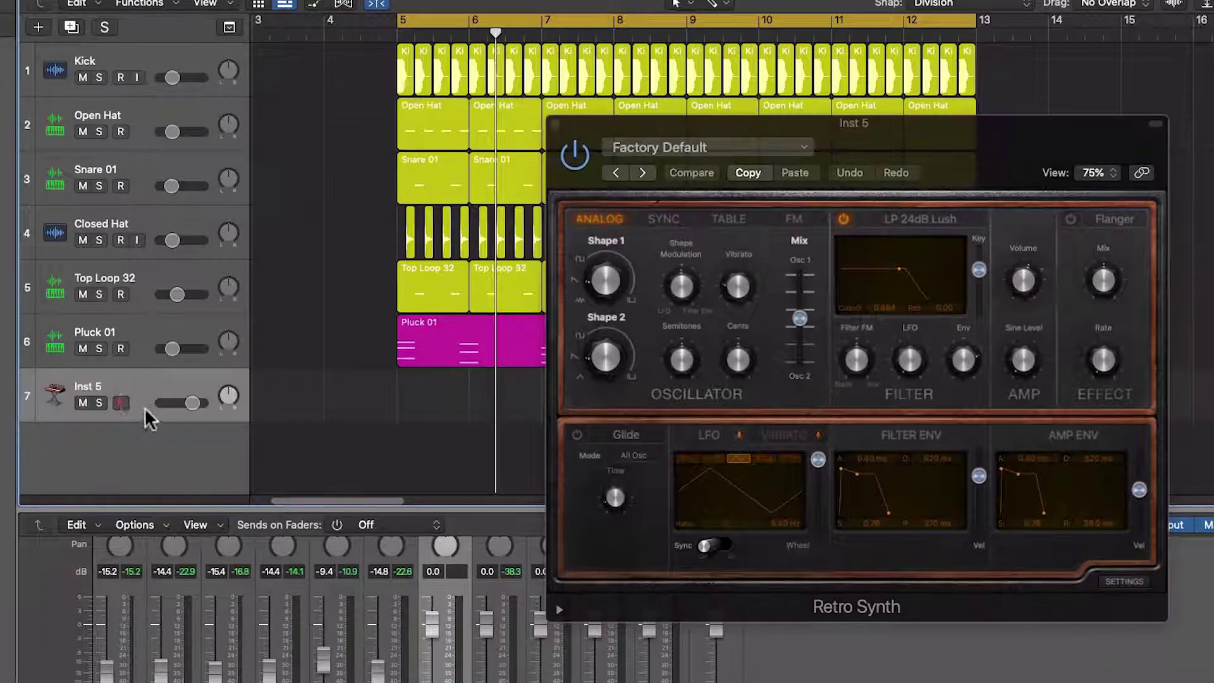
double_click(105, 390)
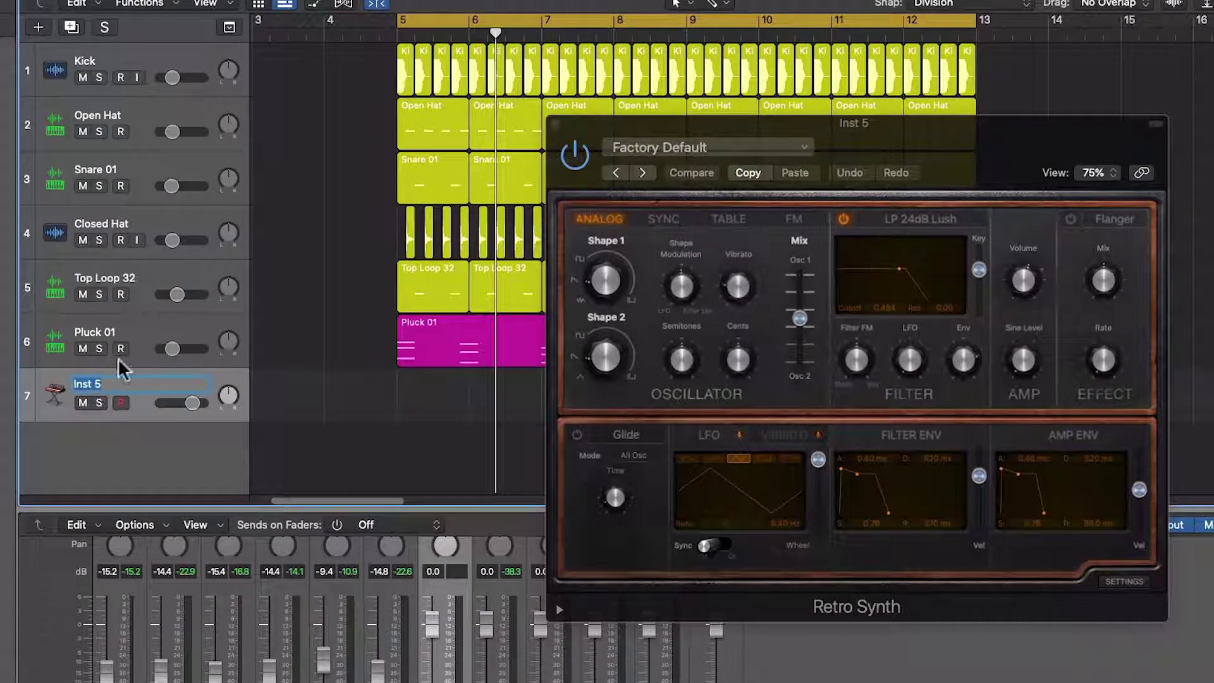
type("Bass")
key("Return")
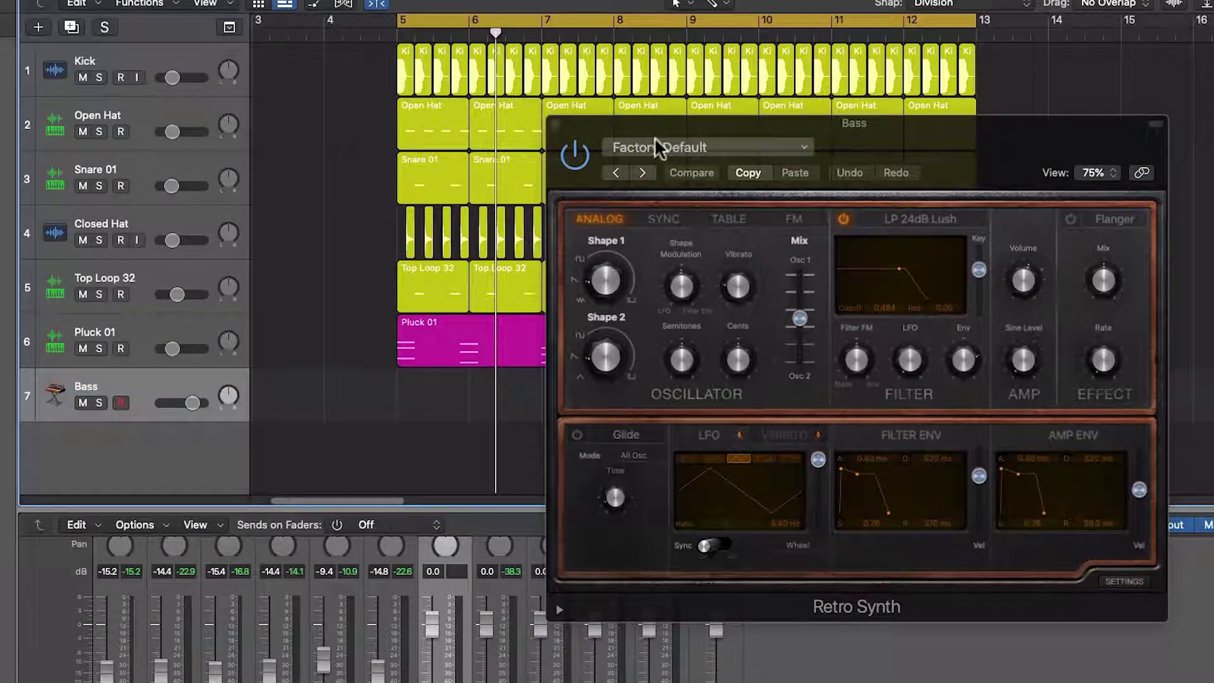
Copy the Pluck 01 region onto the Bass track and close the Retro Synth window
left_click_drag(655, 134, 841, 126)
left_click(447, 334)
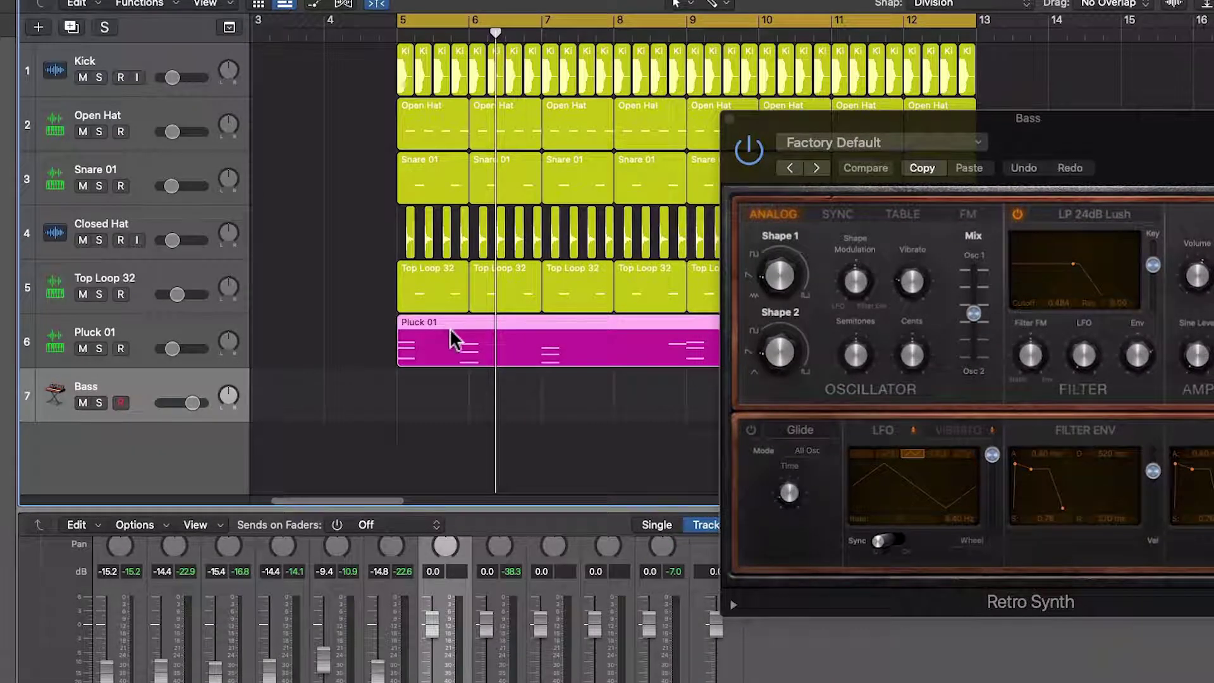
left_click_drag(445, 323, 447, 388)
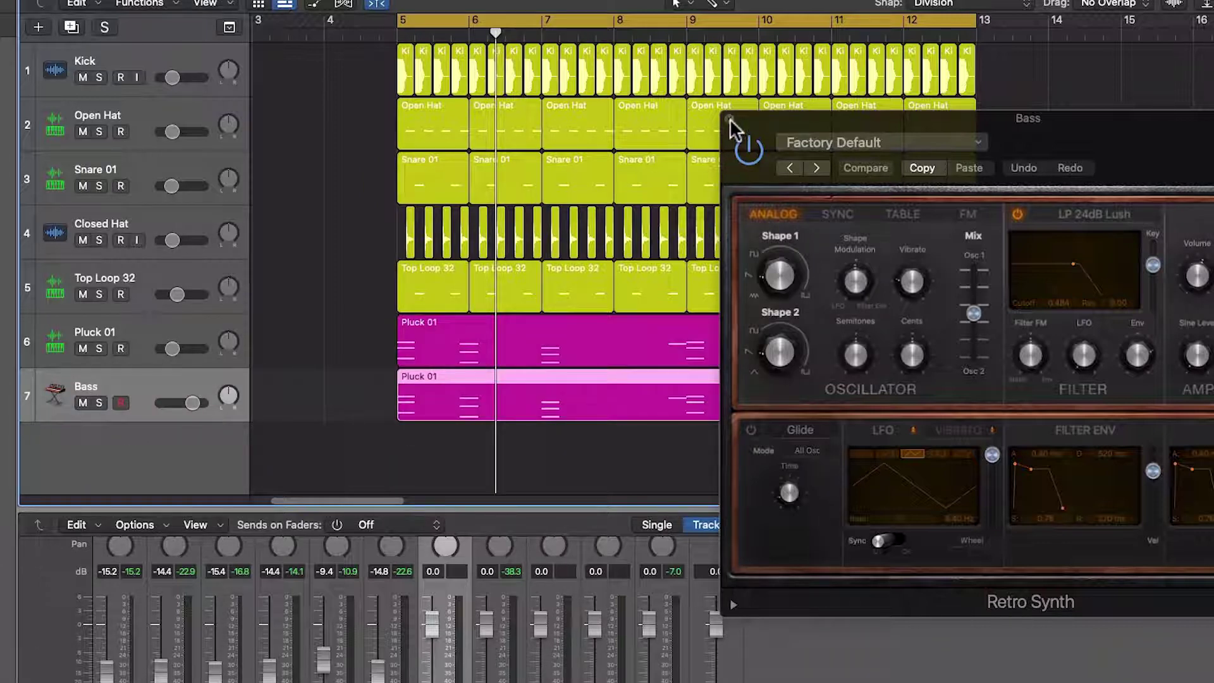
left_click(730, 119)
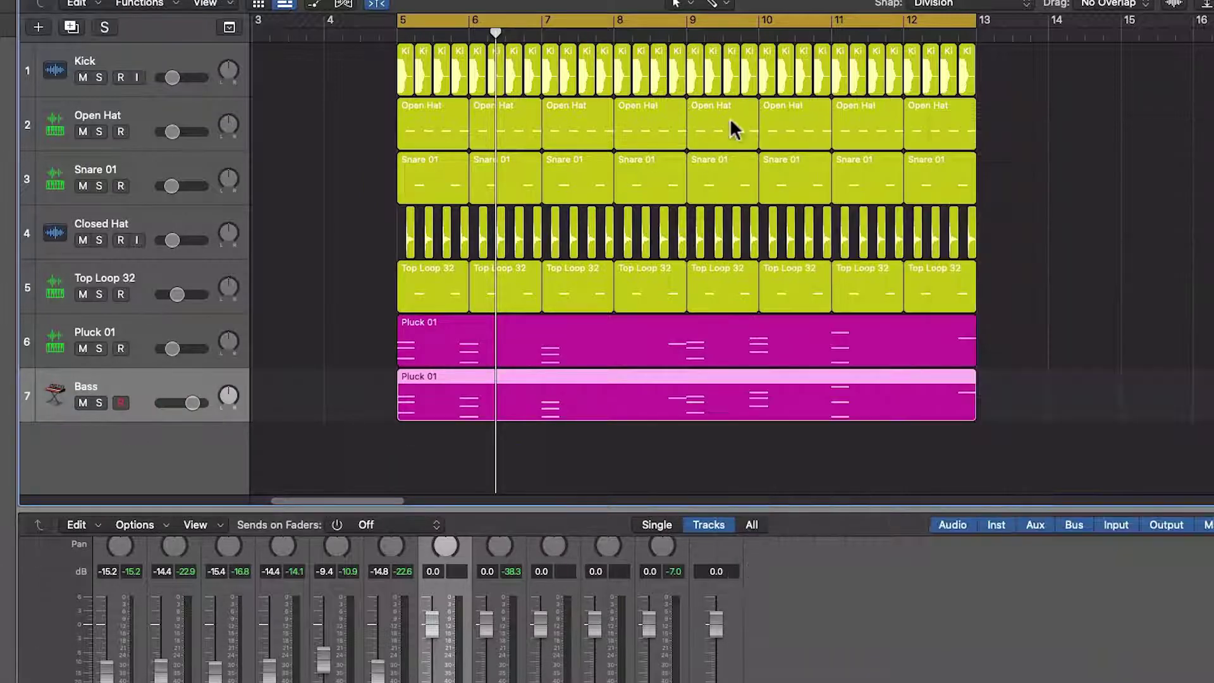
Open the copied region in an enlarged Piano Roll, deselect E3, and scroll to the bar 5 chord
double_click(578, 380)
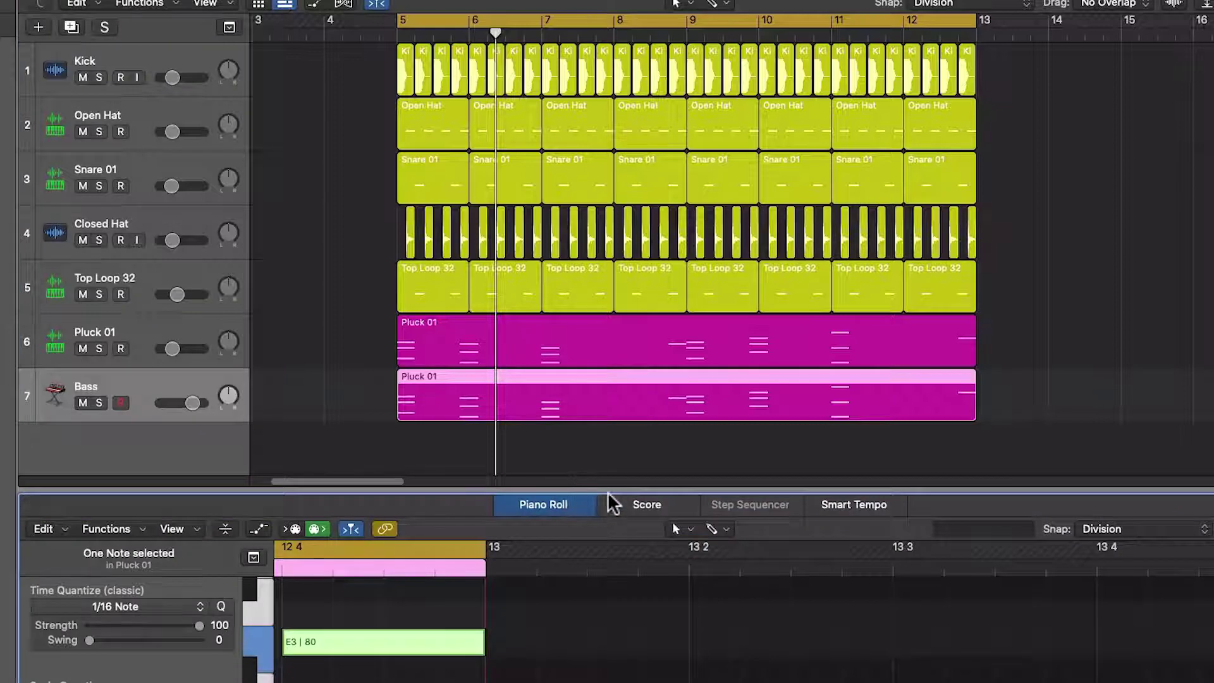
left_click_drag(608, 494, 610, 195)
scroll(593, 351, "up", 10)
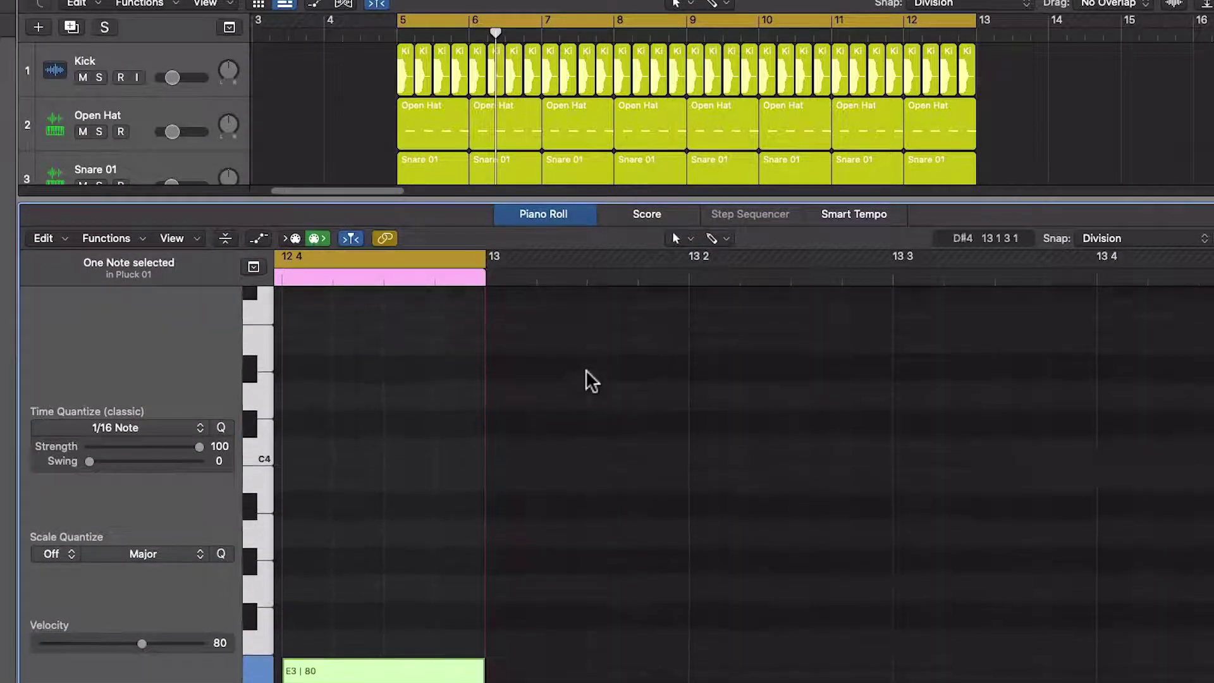
left_click(585, 370)
scroll(455, 376, "down", 5)
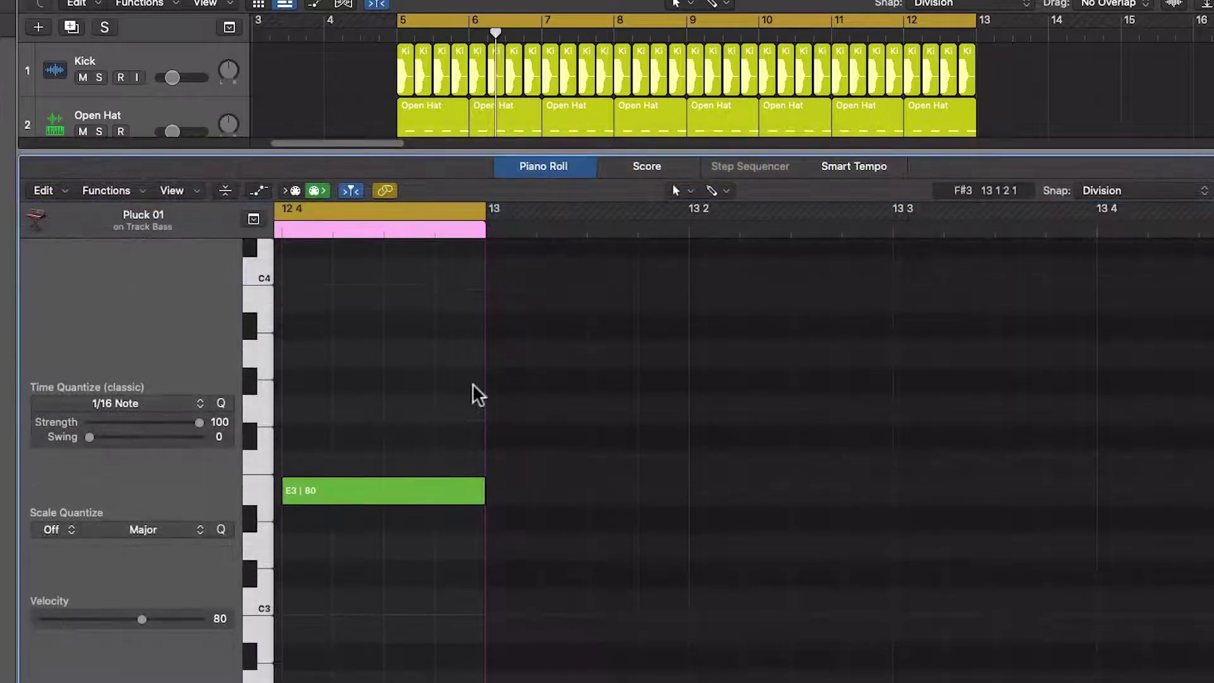
scroll(743, 442, "left", 10)
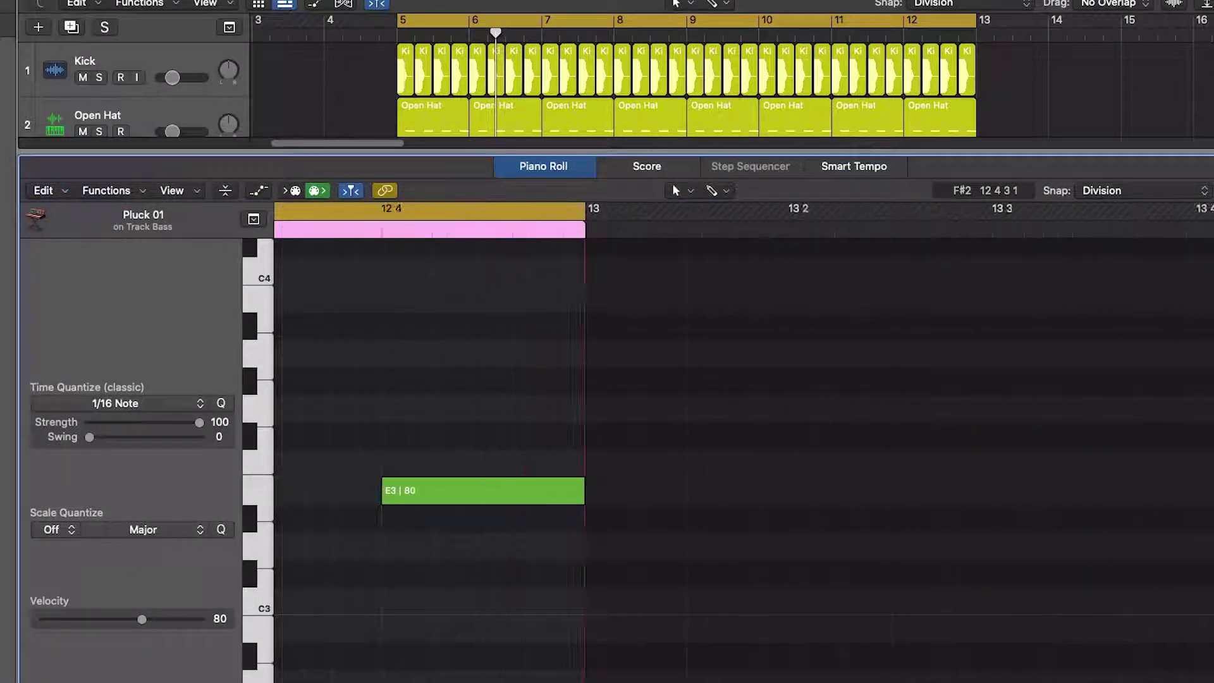
scroll(744, 443, "left", 8)
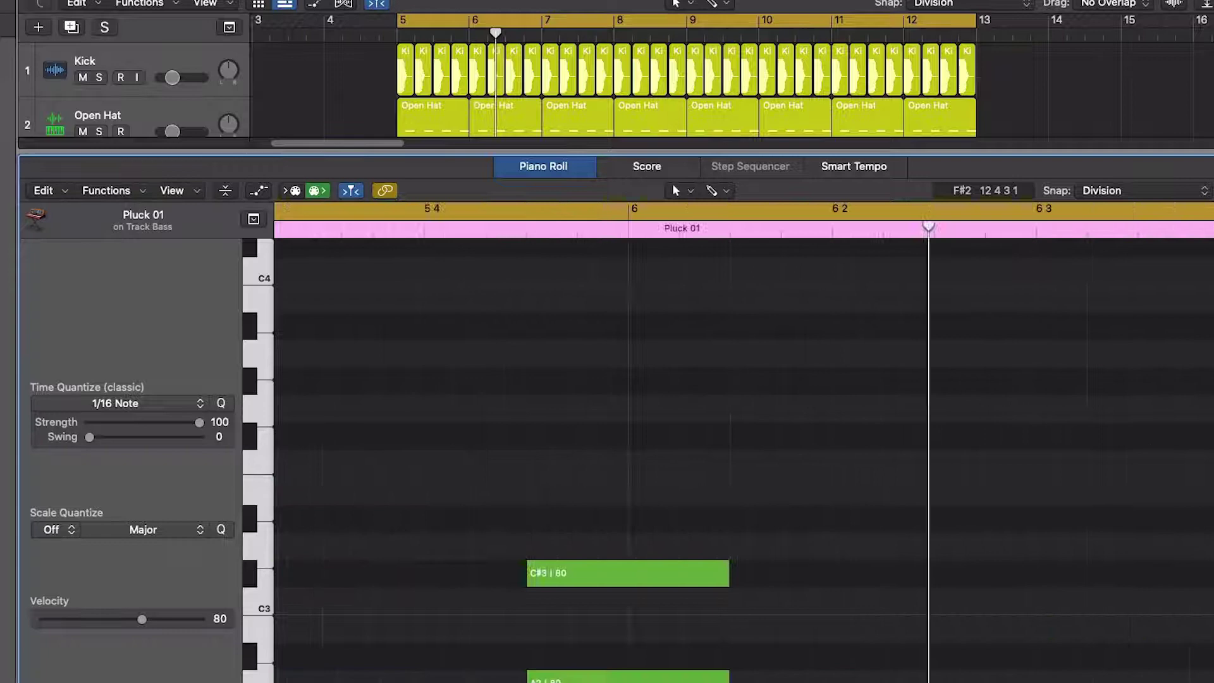
scroll(744, 443, "left", 5)
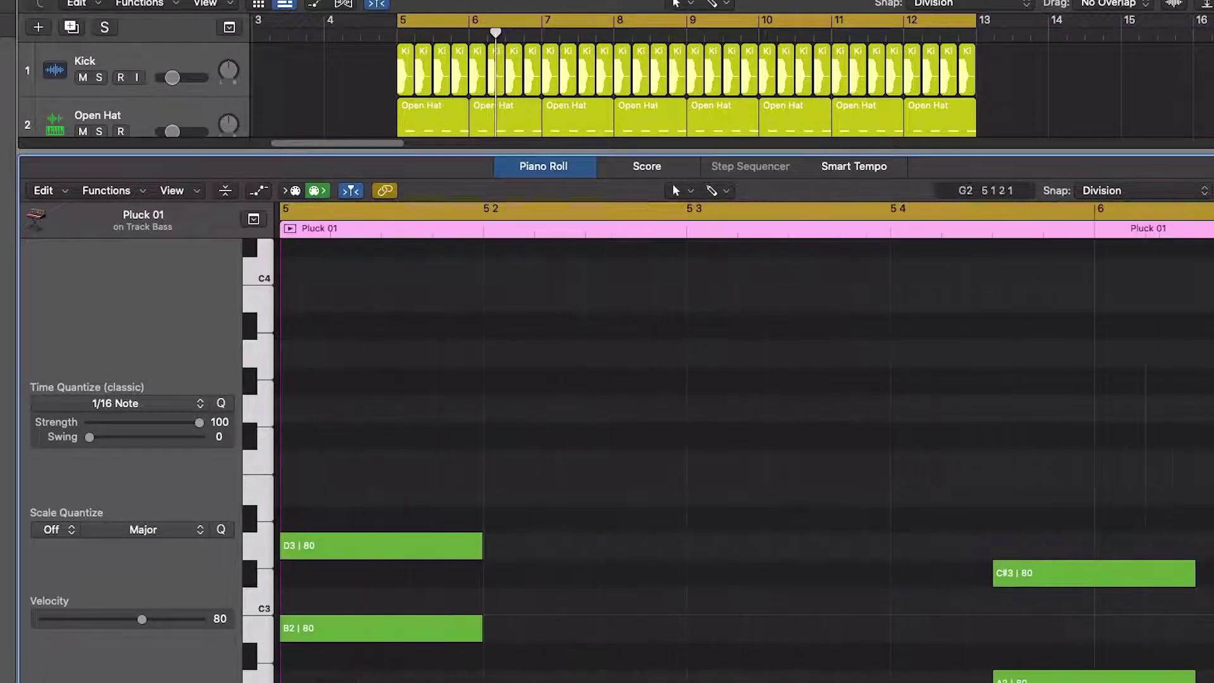
scroll(743, 443, "down", 10)
scroll(486, 676, "up", 6)
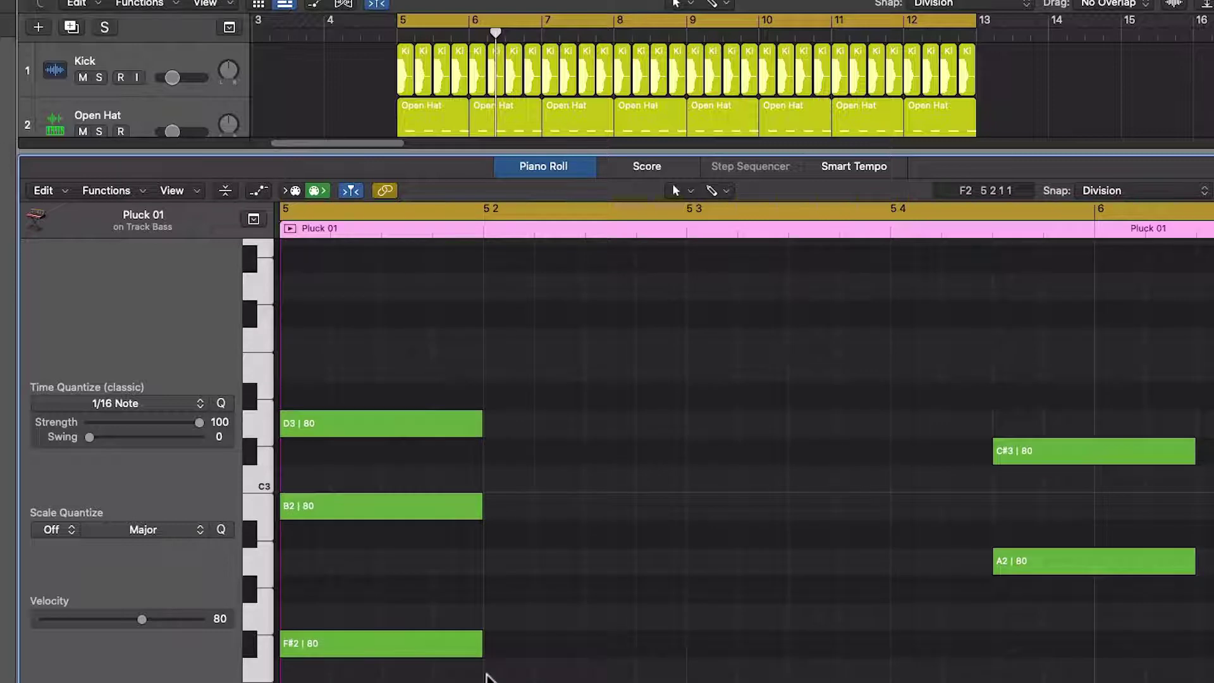
scroll(487, 676, "down", 5)
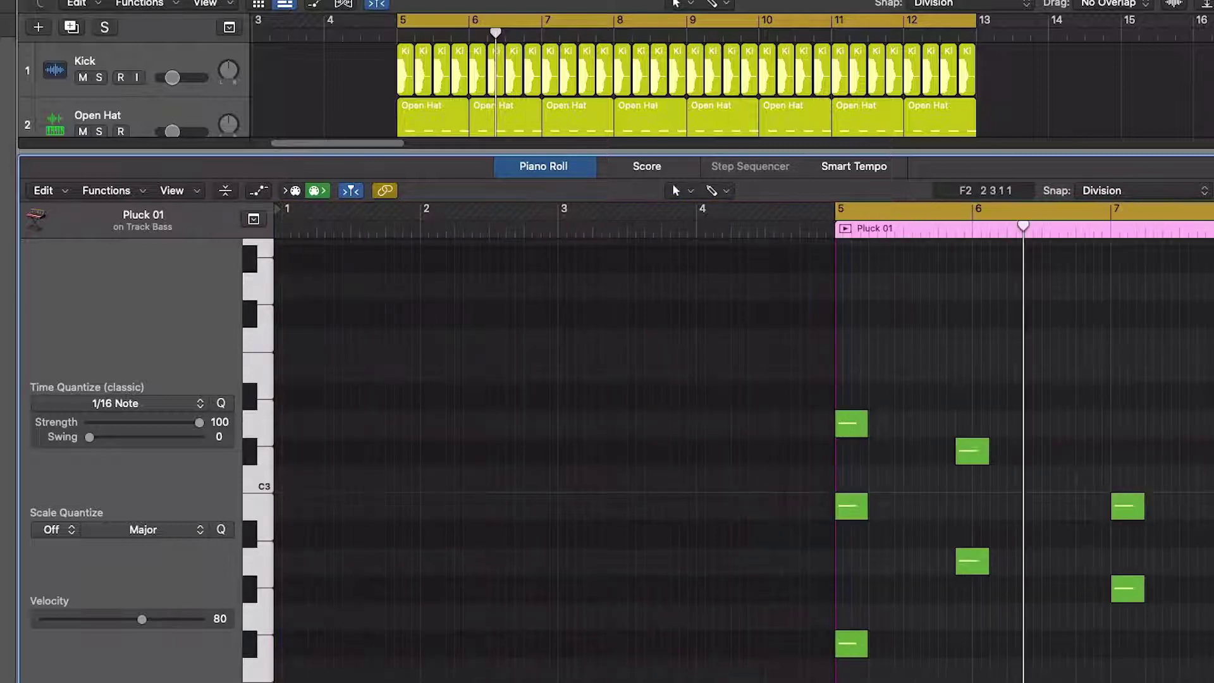
Delete the extra upper chord notes from bars 5 to 7 of the Bass region
scroll(489, 677, "down", 3)
key("Right")
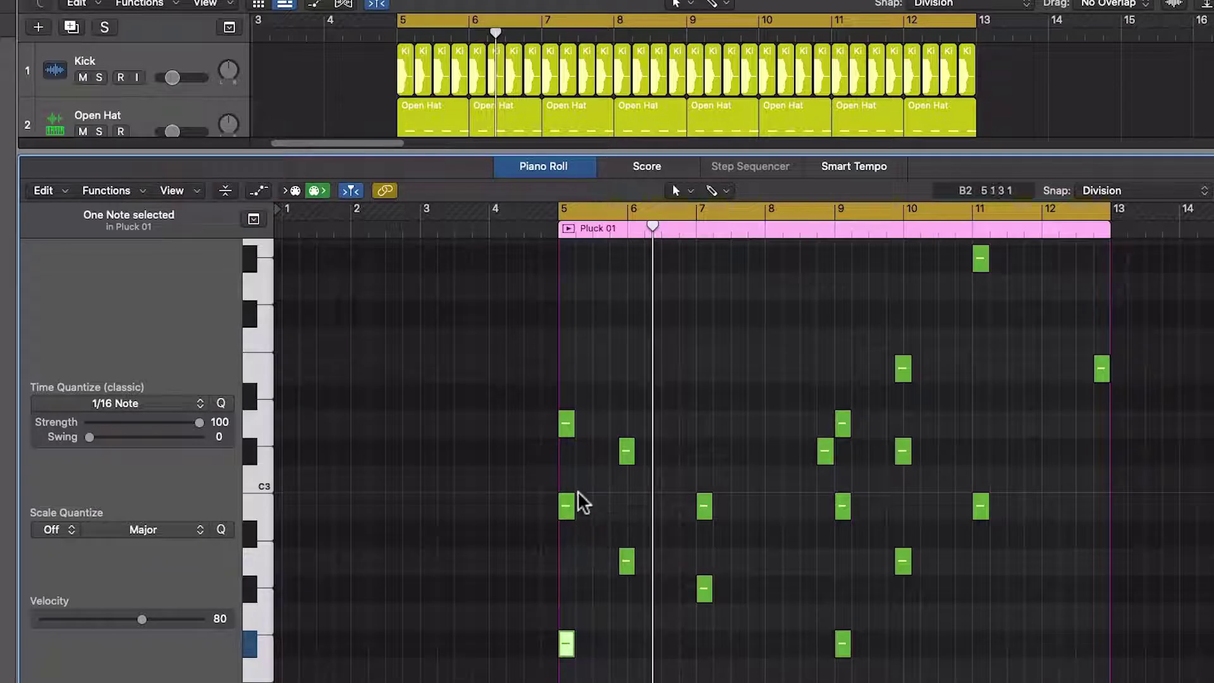
left_click(566, 509)
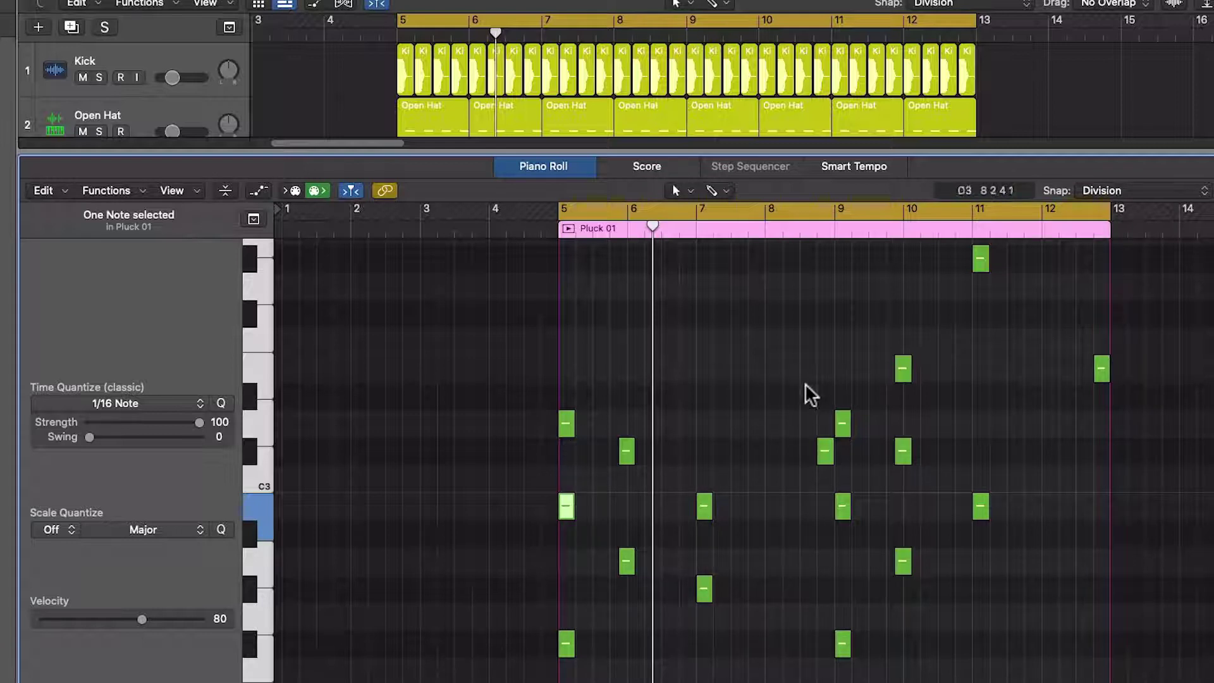
left_click_drag(527, 379, 567, 506)
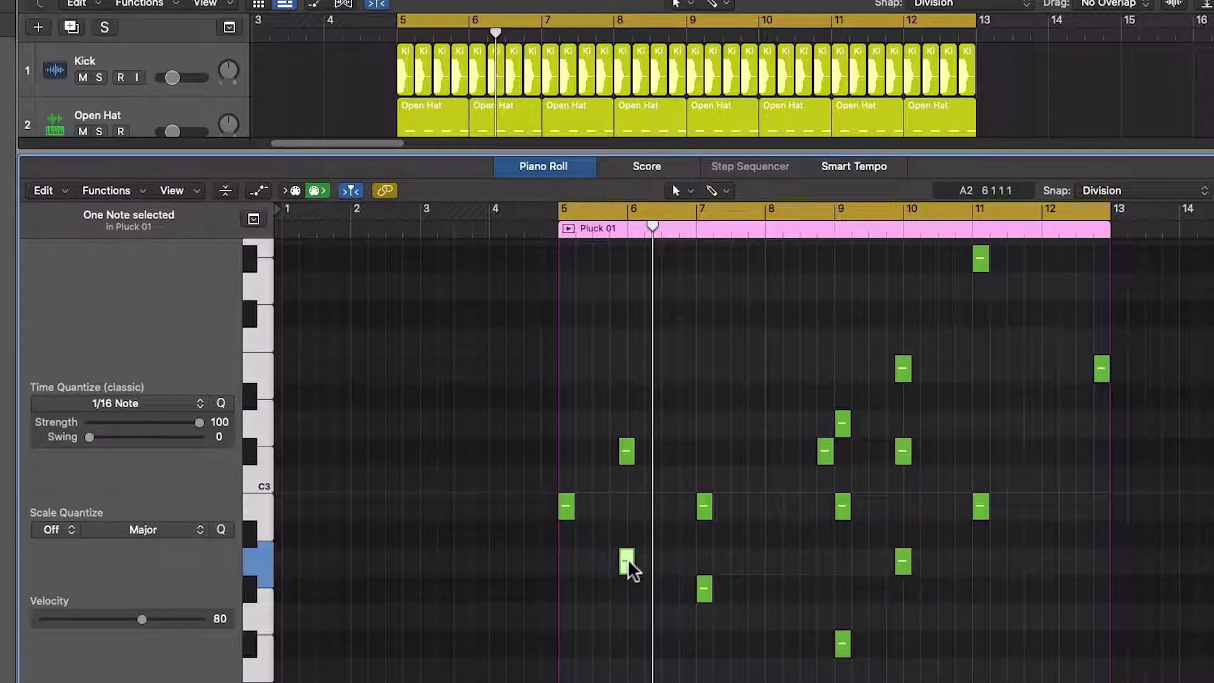
left_click(626, 451)
key("Delete")
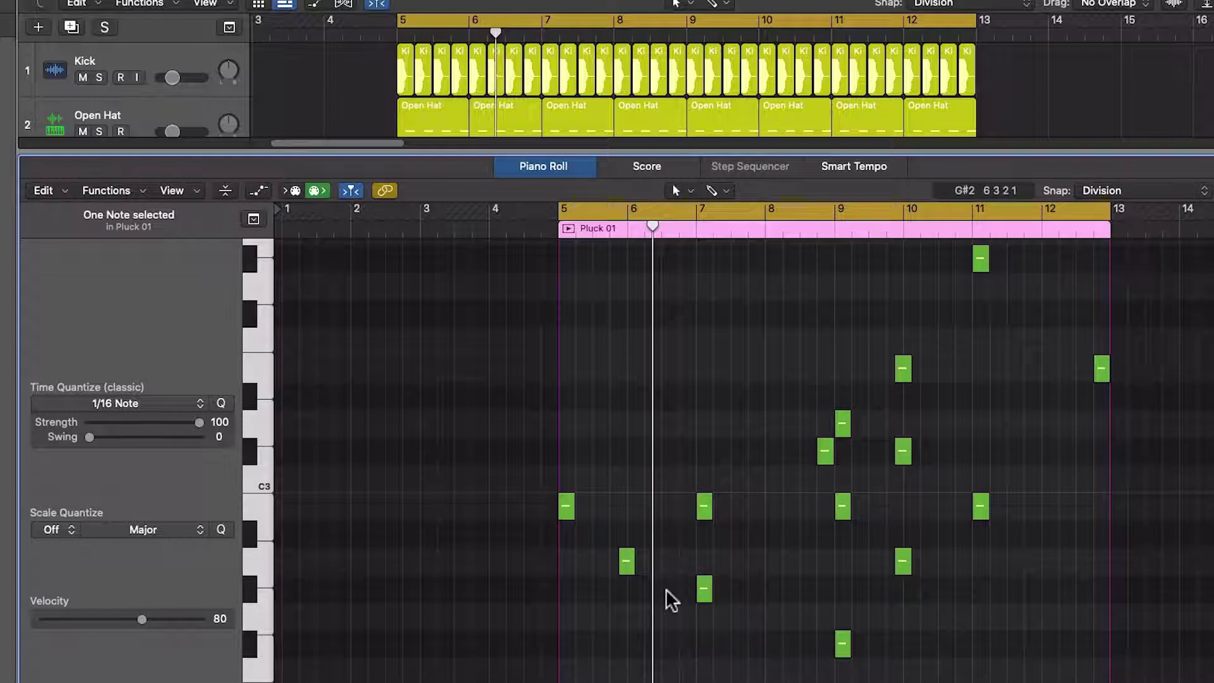
left_click(705, 591)
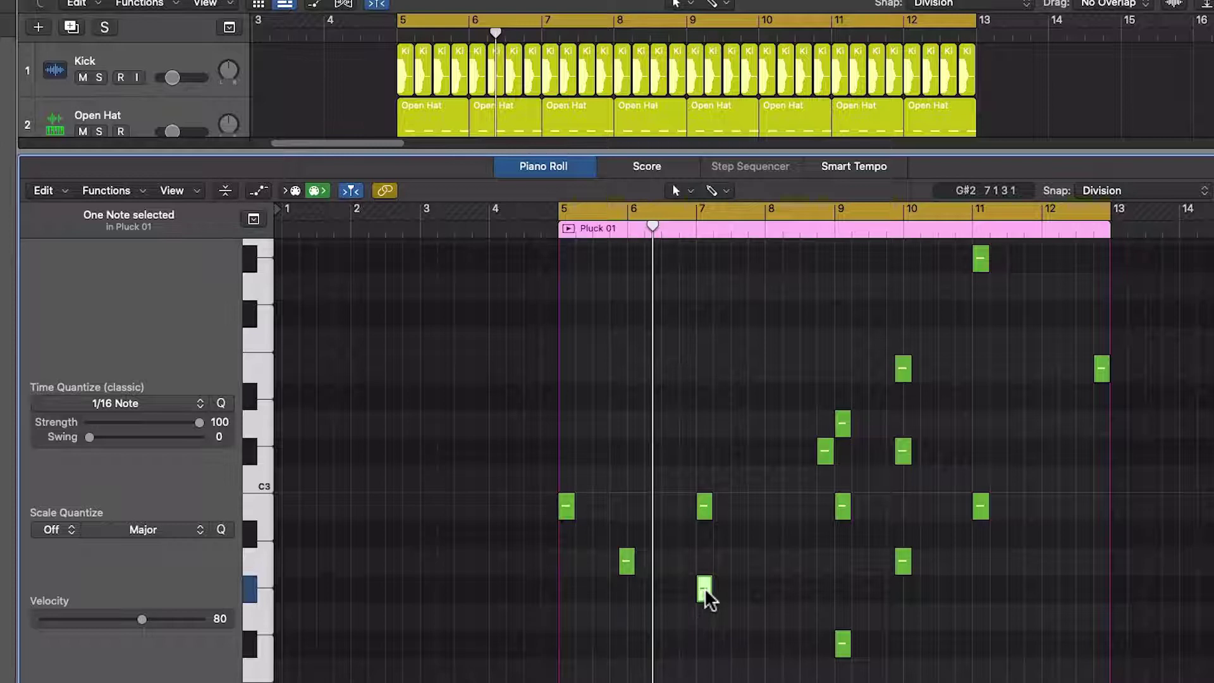
left_click_drag(701, 477, 713, 607)
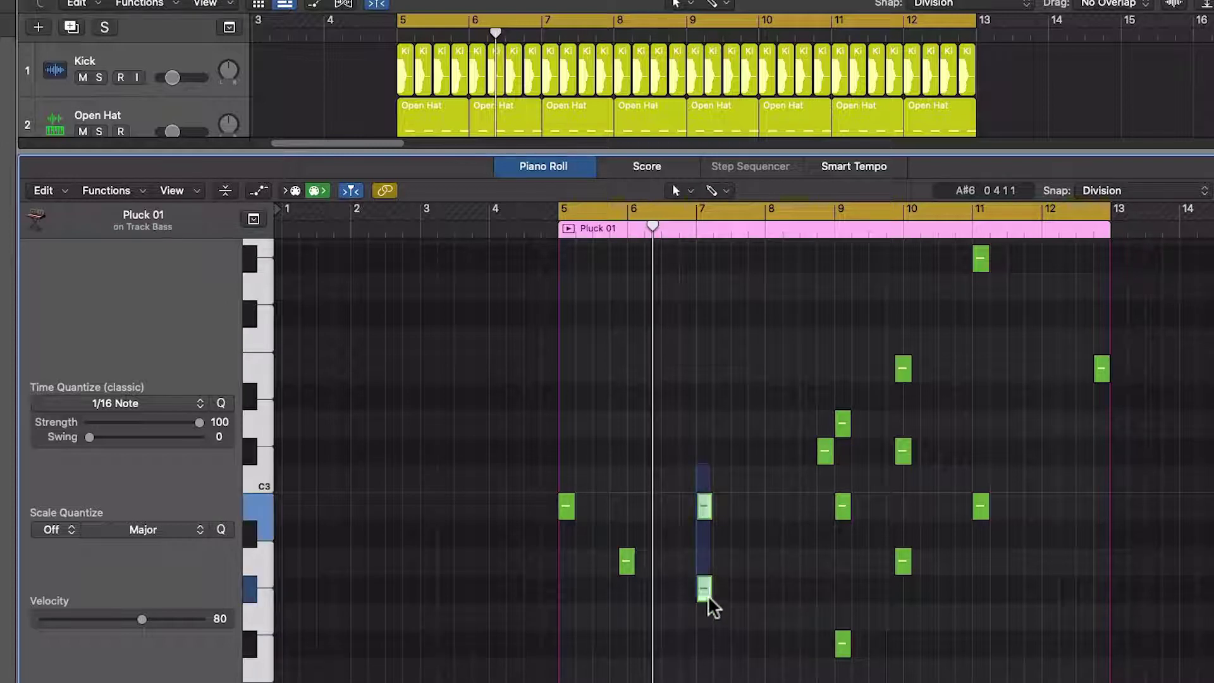
key("Delete")
Play the bass line from bar 5 to check the result
scroll(734, 535, "down", 5)
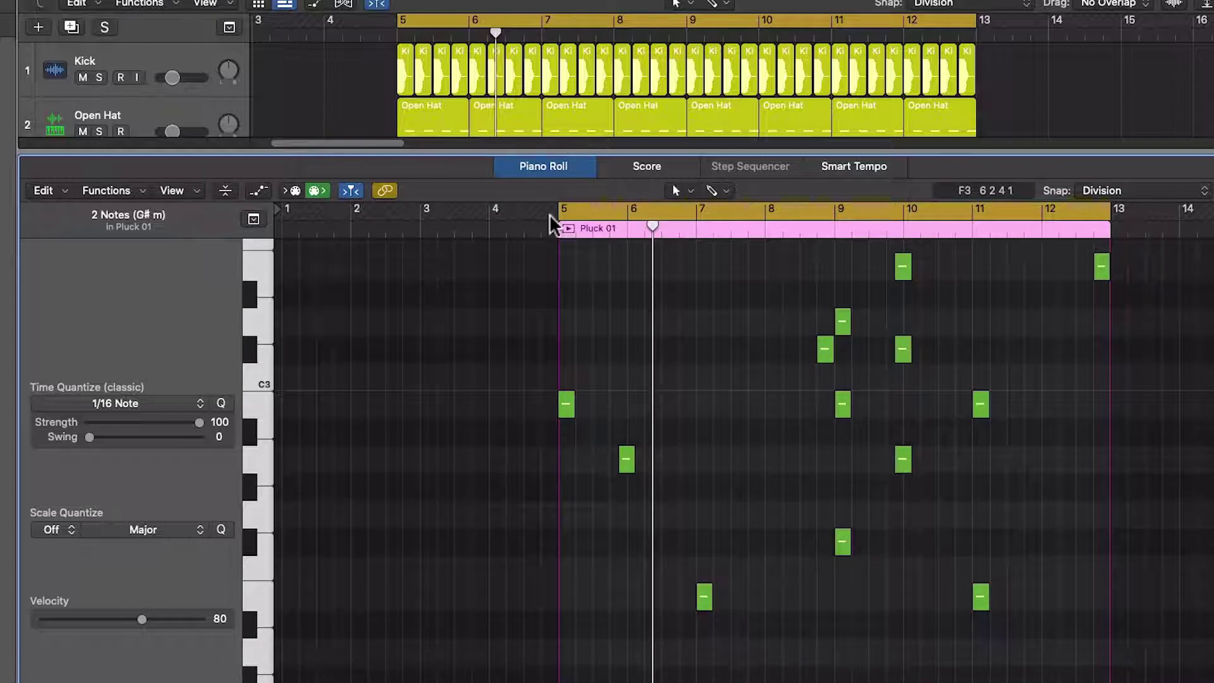
left_click(559, 229)
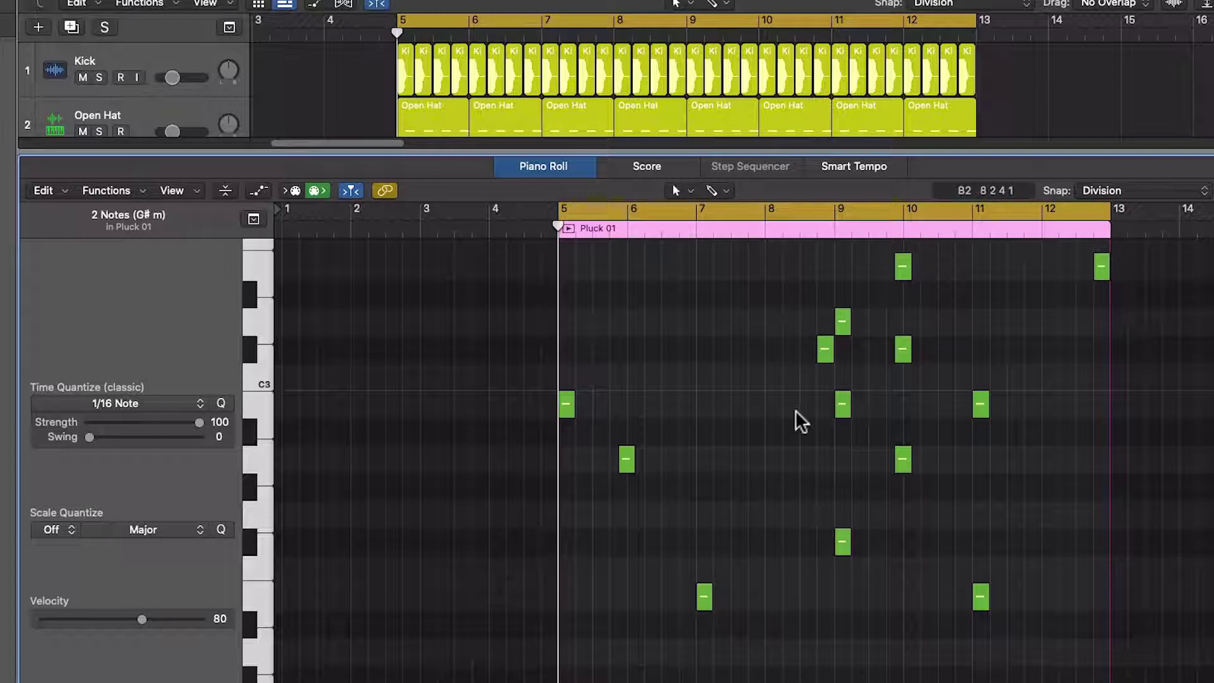
key("space")
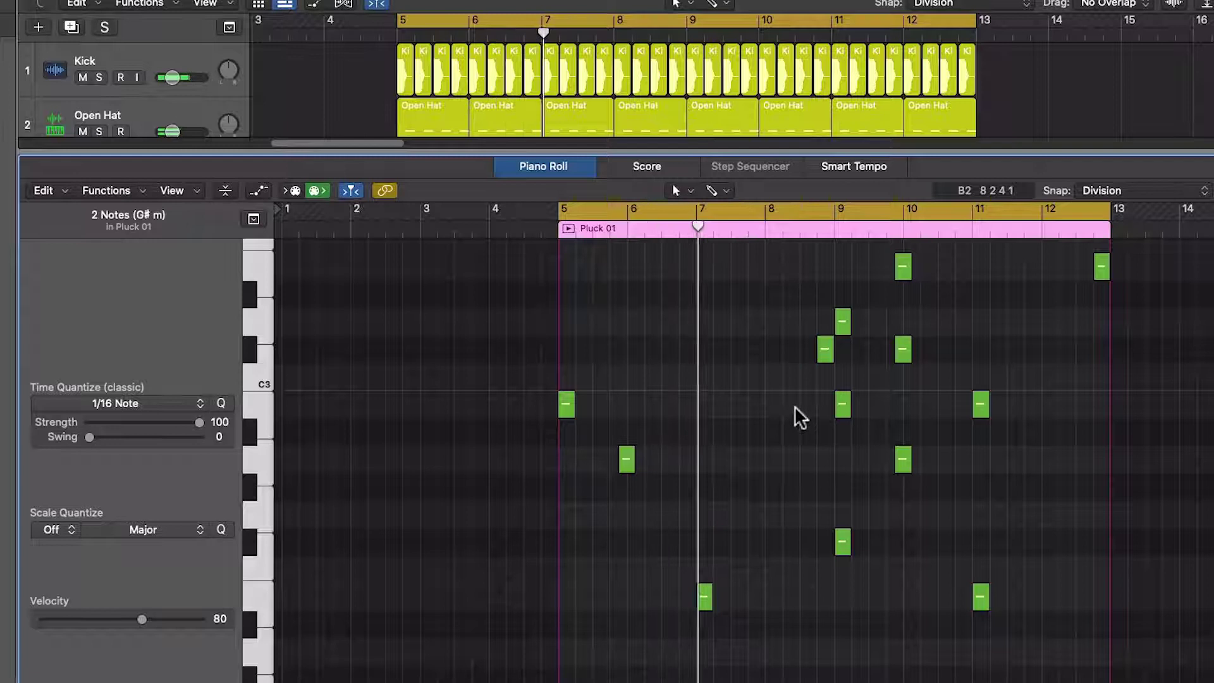
Delete three extra chord notes near bars 9 and 10, and select the top note near bar 12
scroll(893, 460, "down", 3)
scroll(893, 460, "up", 3)
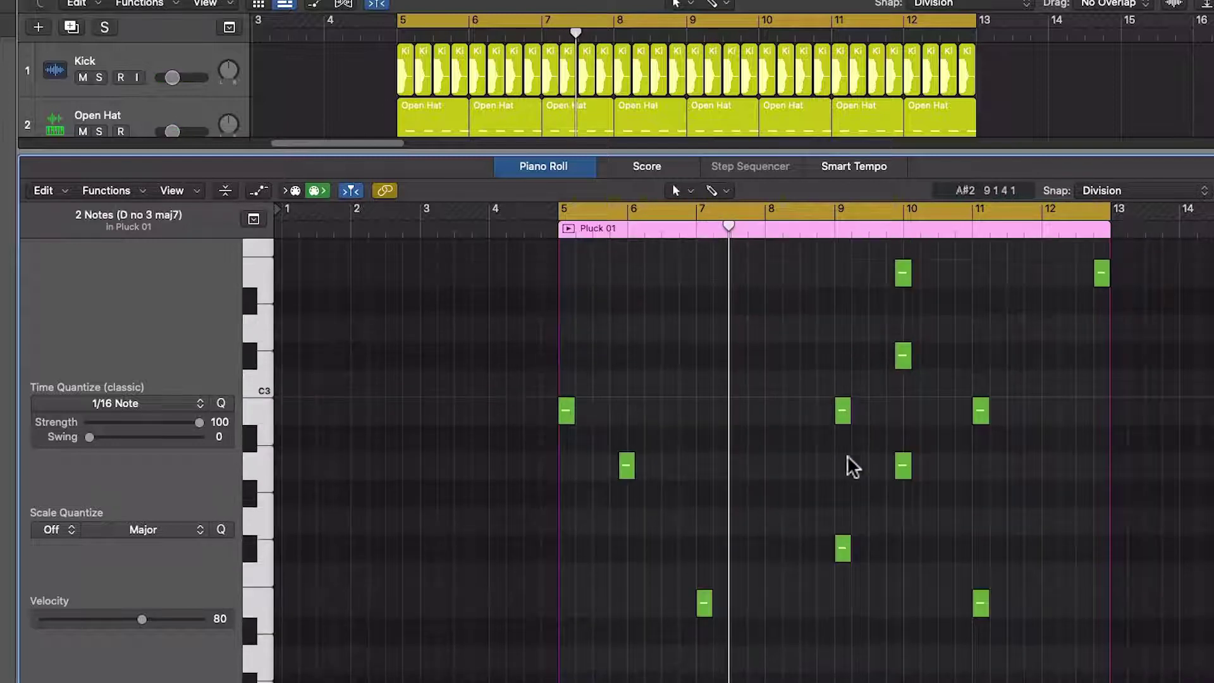
left_click(843, 548)
left_click_drag(843, 548, 846, 412)
left_click(905, 358)
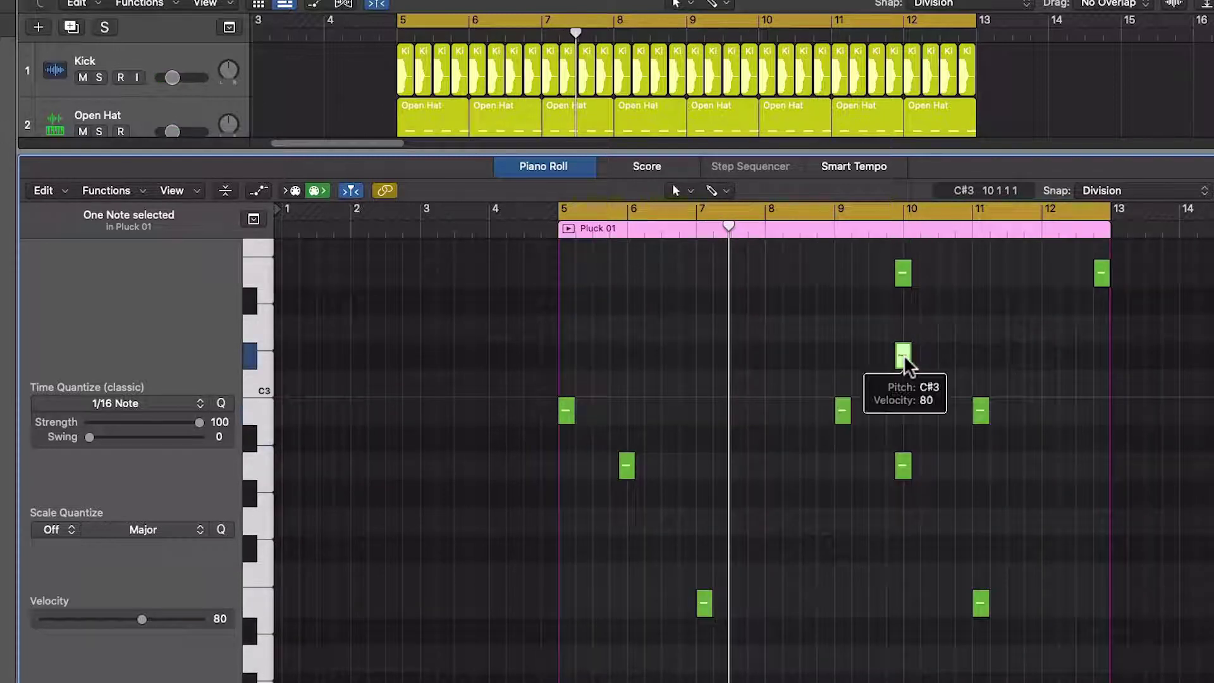
left_click(905, 274, "shift")
left_click(981, 410, "shift")
key("Delete")
left_click_drag(1068, 296, 1114, 264)
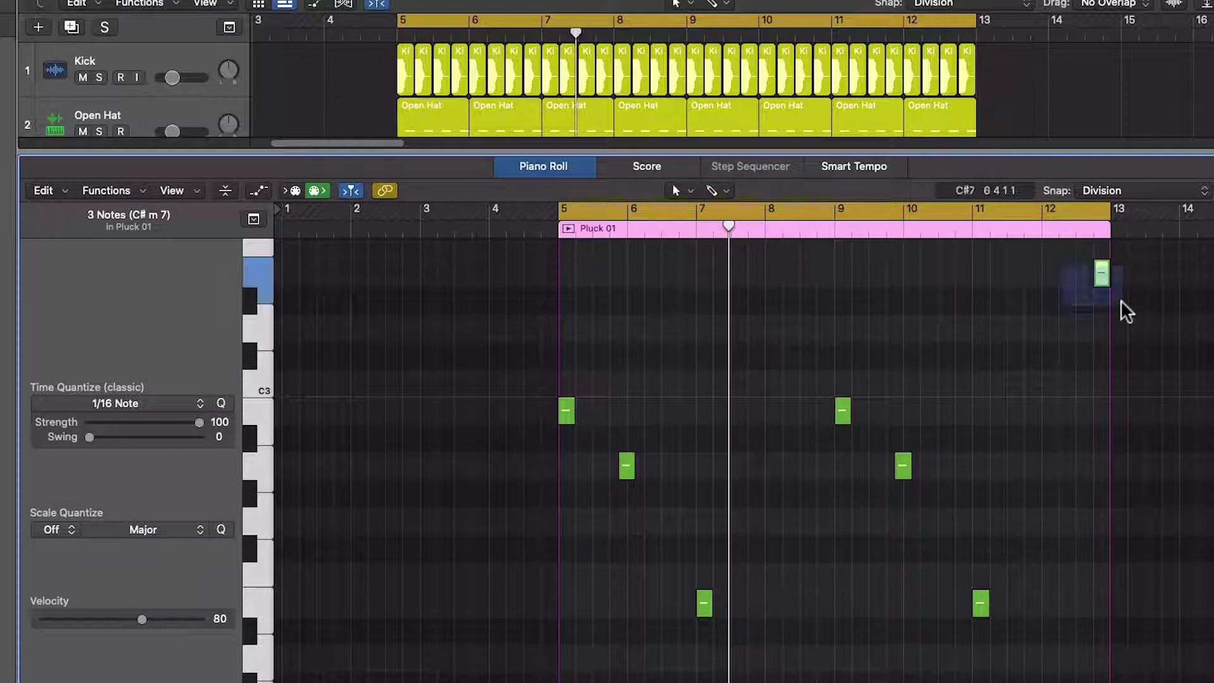
Delete the top note at bar 12 and lengthen all six remaining bass notes together
key("Delete")
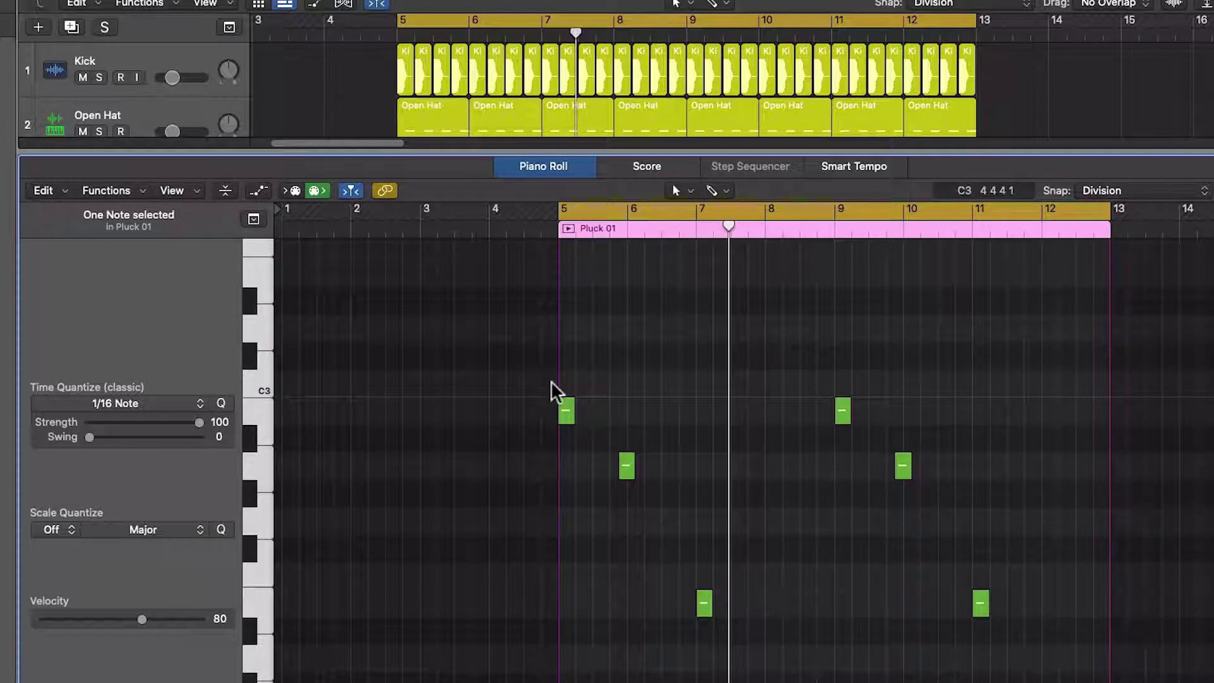
left_click_drag(541, 342, 1042, 665)
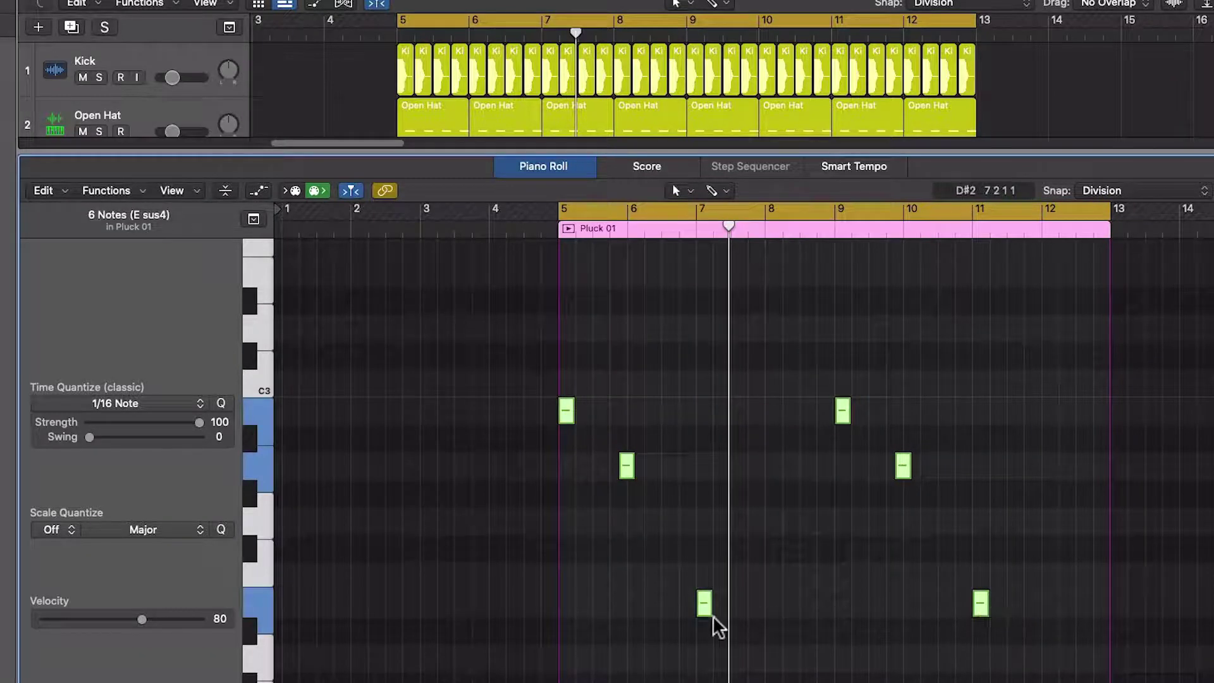
left_click_drag(712, 616, 803, 641)
left_click(703, 469)
key("super+Right")
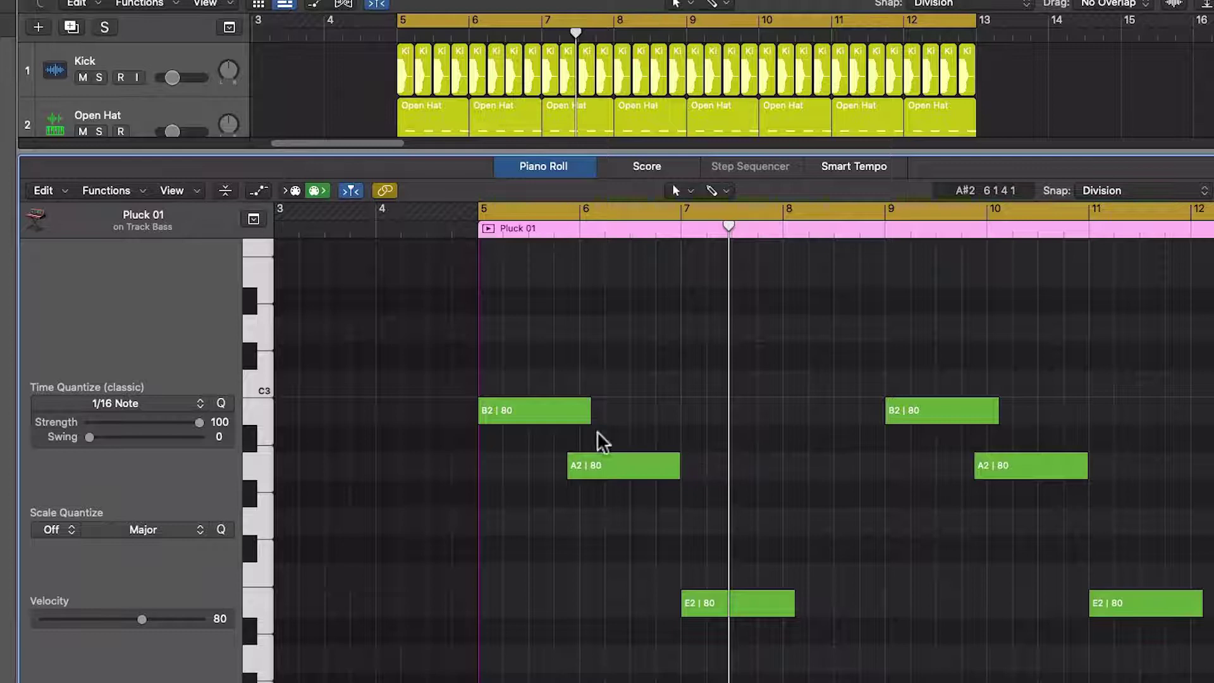
Shorten the B2 notes at bars 5 and 9 and extend the E2 notes at bars 7 and 11
left_click_drag(613, 442, 590, 442)
left_click(478, 227)
key("space")
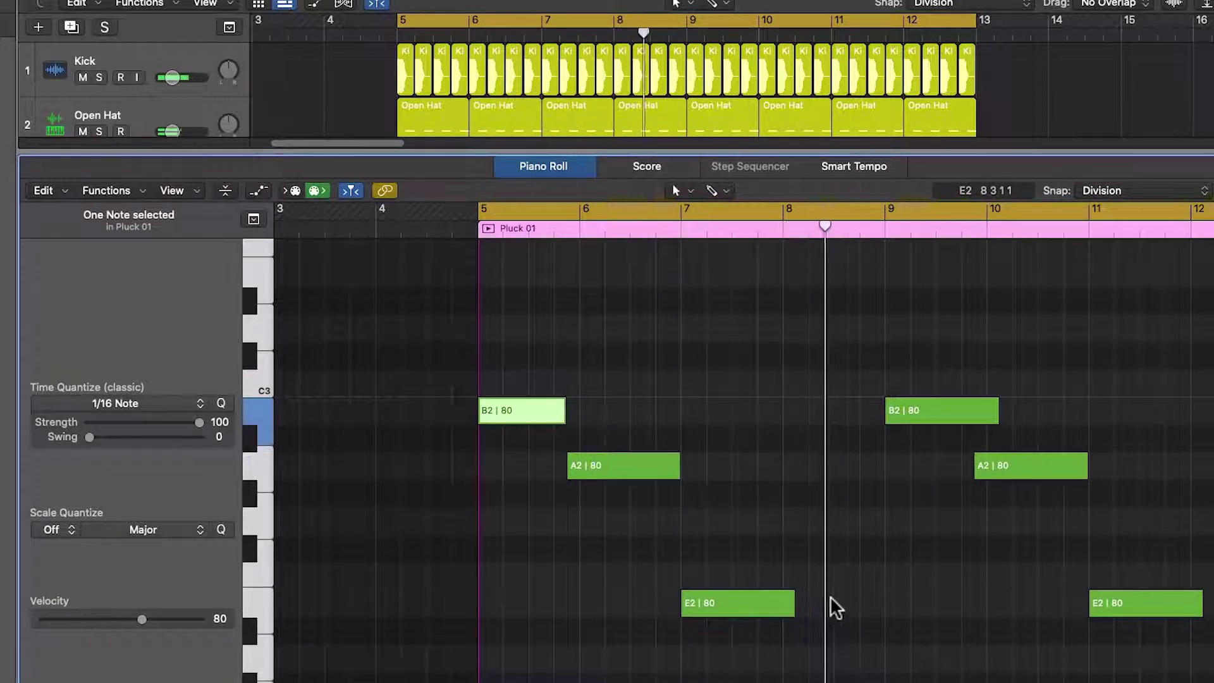
left_click_drag(794, 612, 886, 622)
left_click_drag(997, 421, 977, 433)
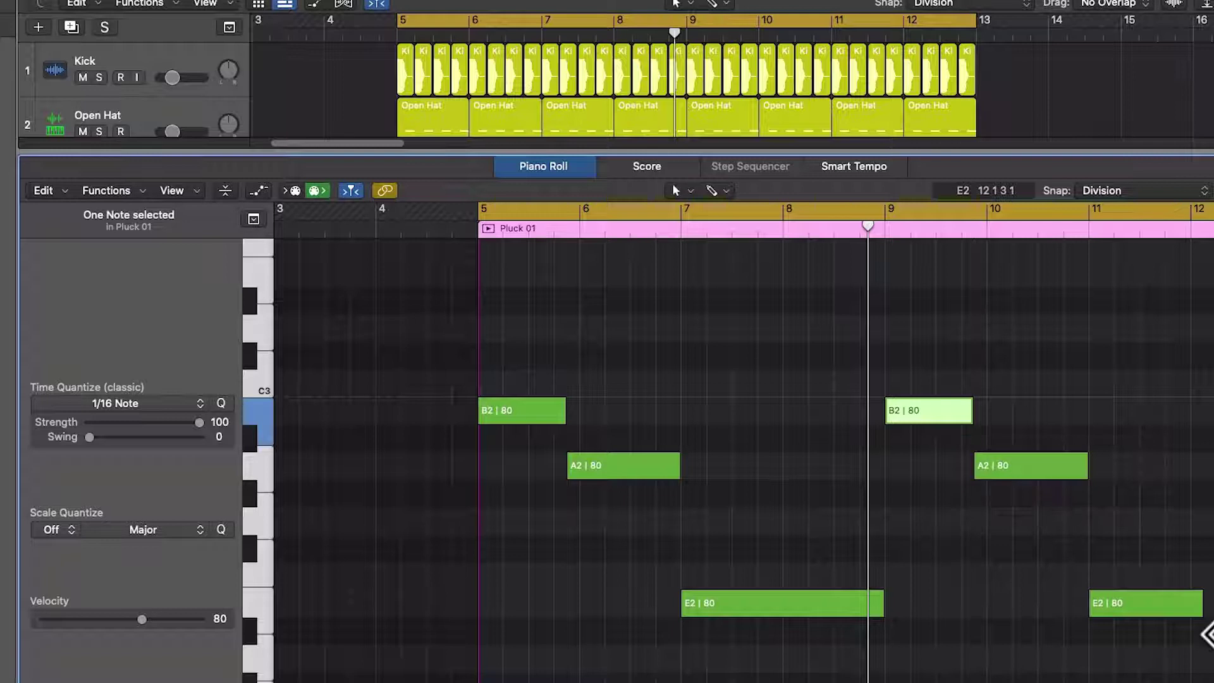
left_click_drag(1205, 633, 1213, 634)
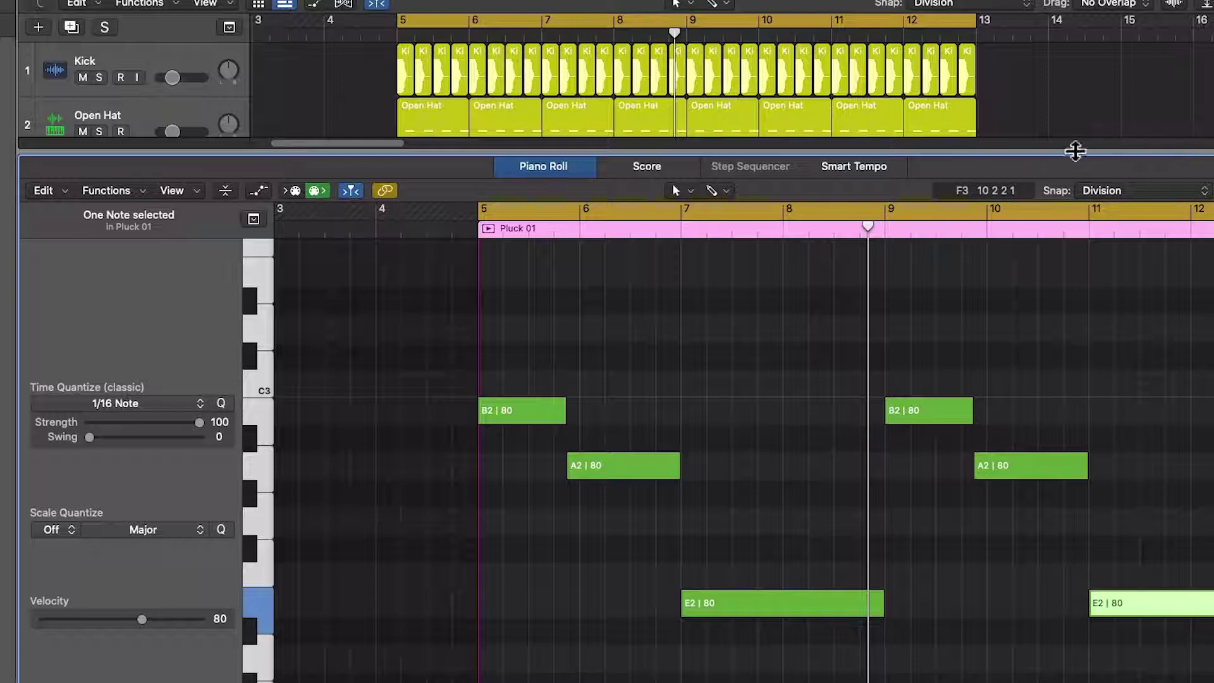
left_click_drag(1076, 171, 1065, 499)
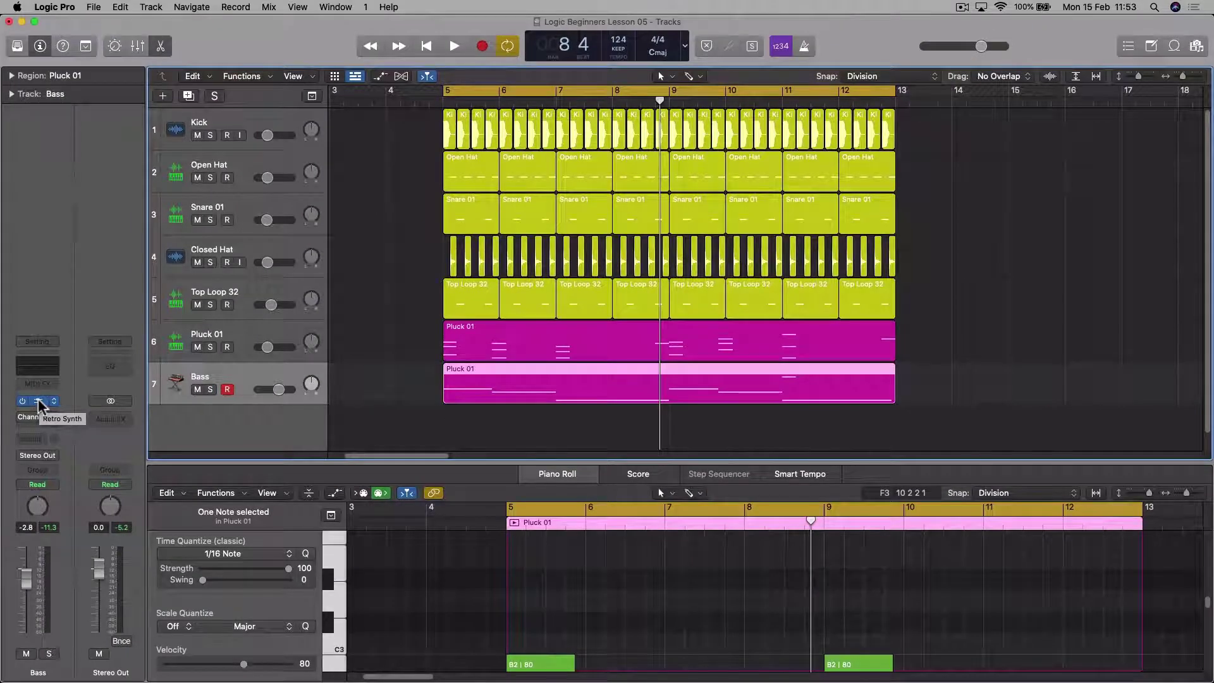
Open the Bass track's Retro Synth, try Sync, Table and FM, then settle on the Analog oscillator
left_click(38, 400)
left_click_drag(943, 182, 736, 159)
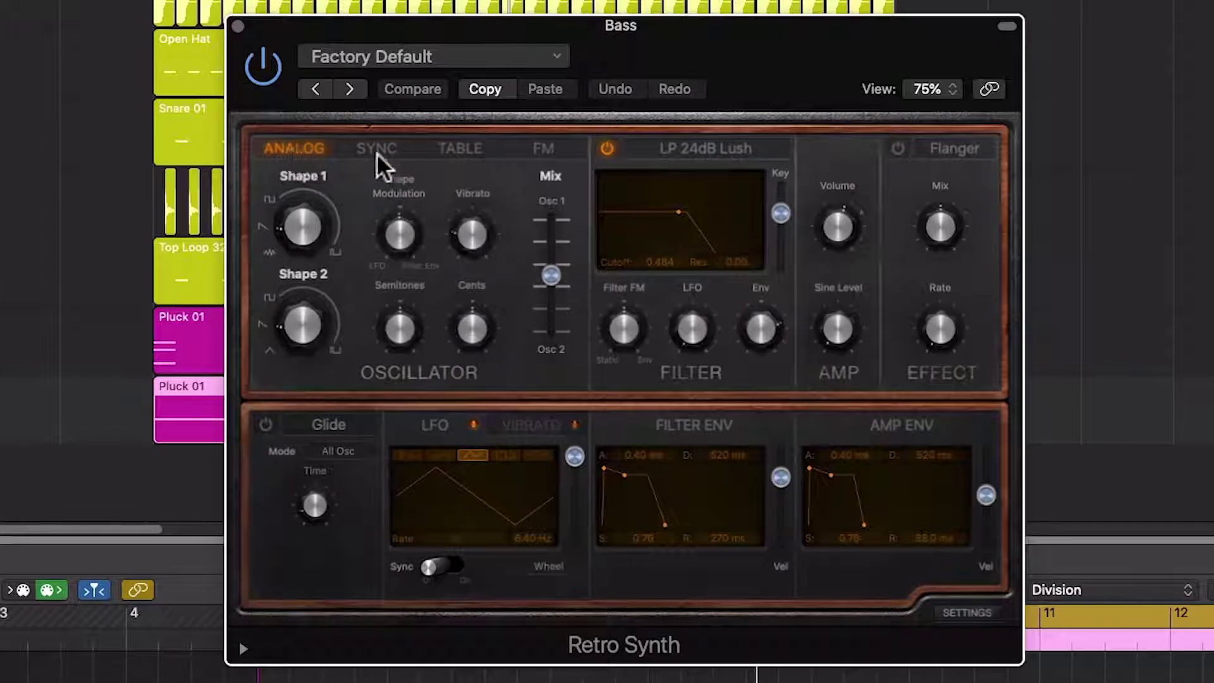
left_click(378, 152)
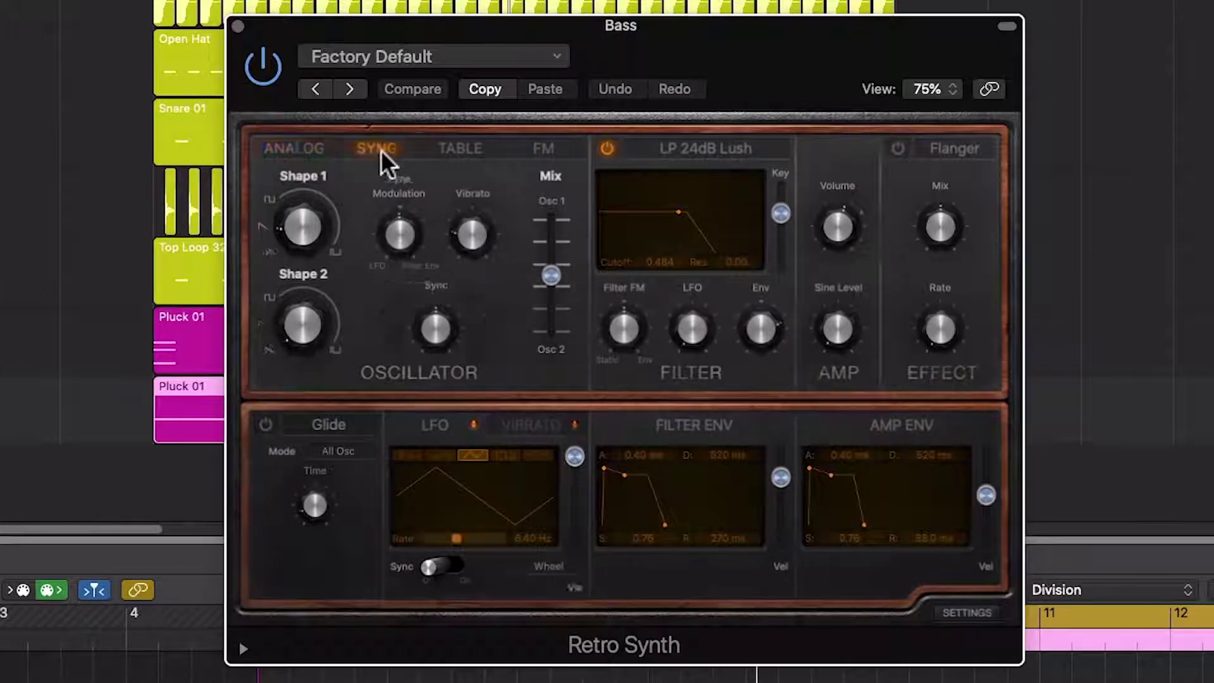
left_click(457, 148)
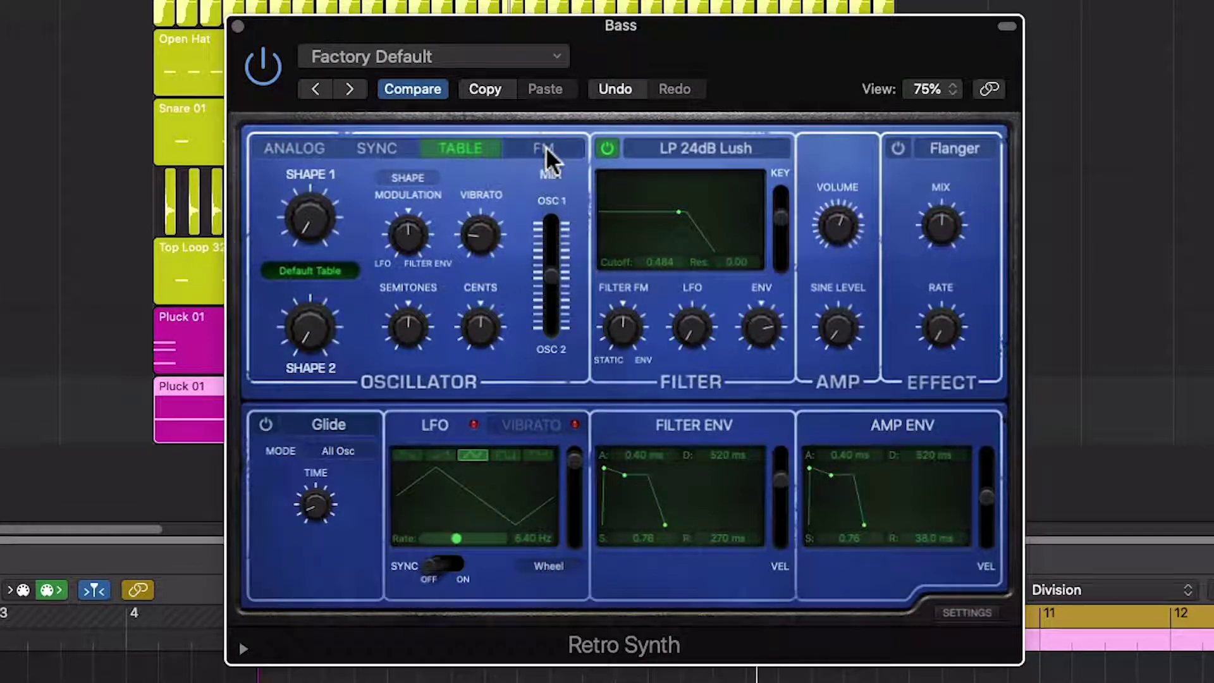
left_click(545, 147)
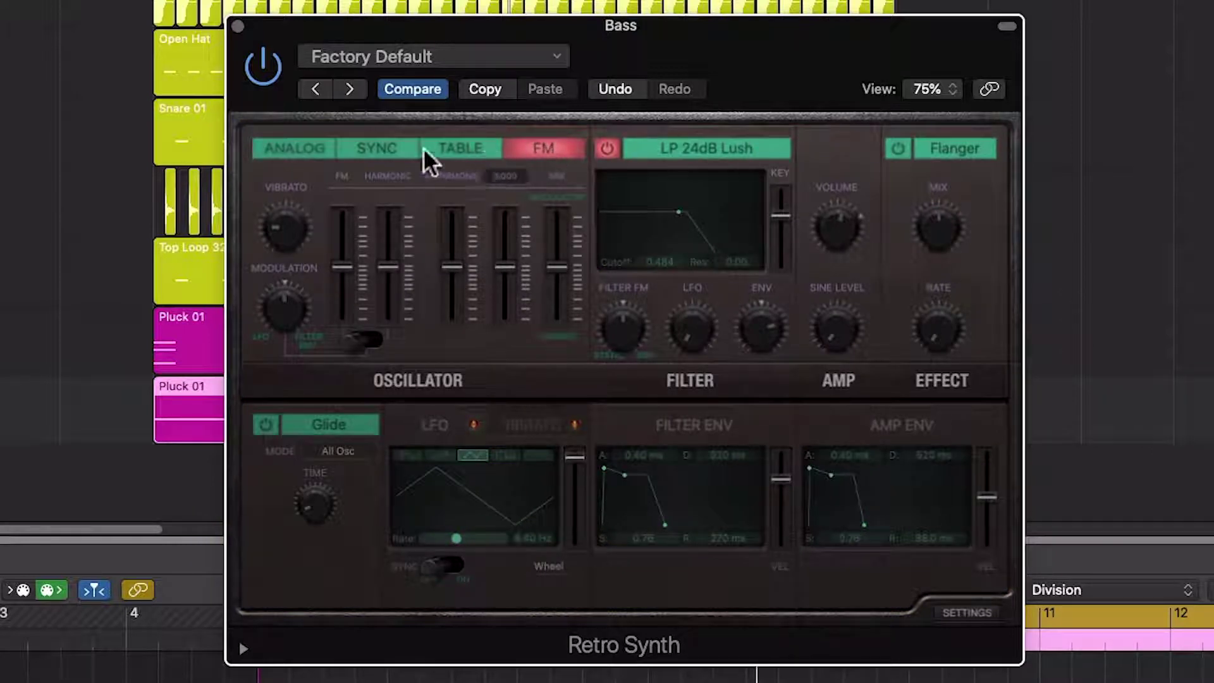
left_click(294, 144)
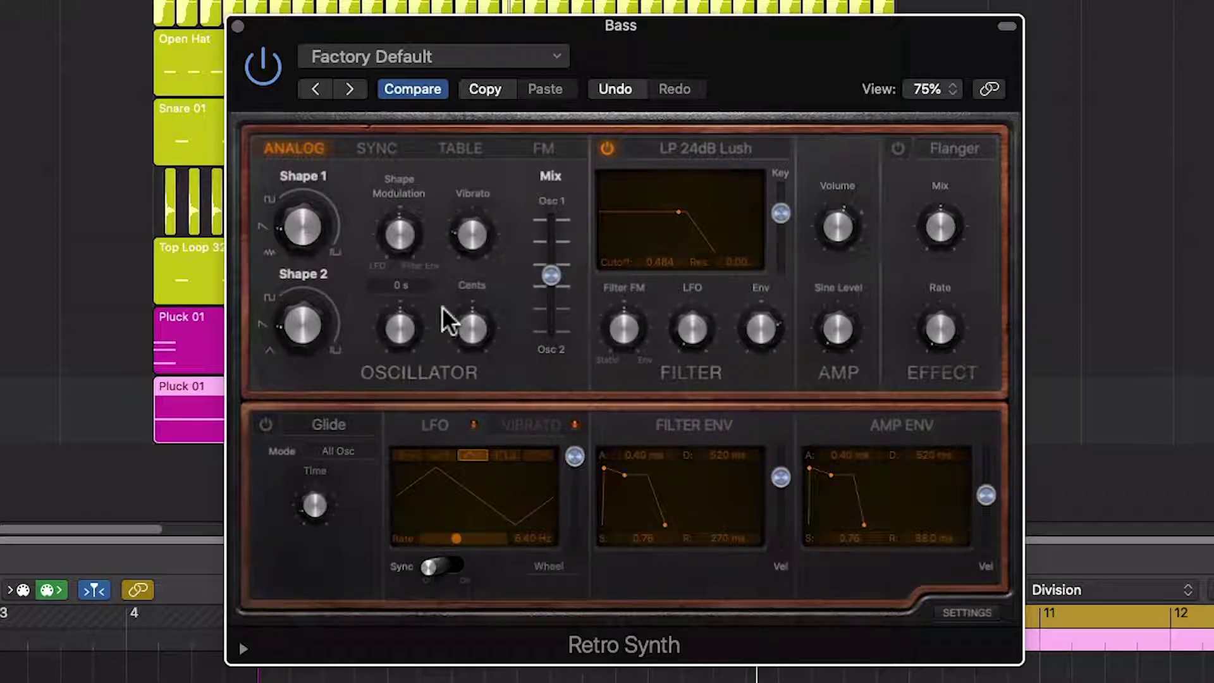
Sweep the Osc 1/Osc 2 Mix slider, ending fully on Osc 1
mouse_move(307, 208)
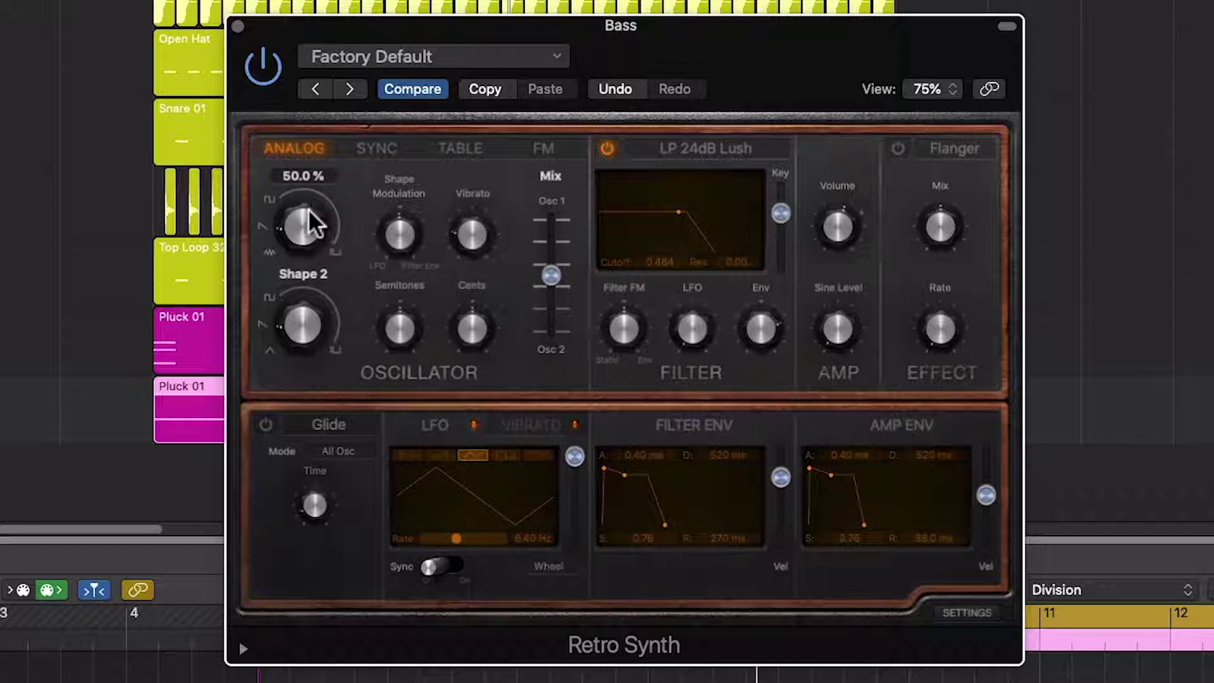
mouse_move(313, 338)
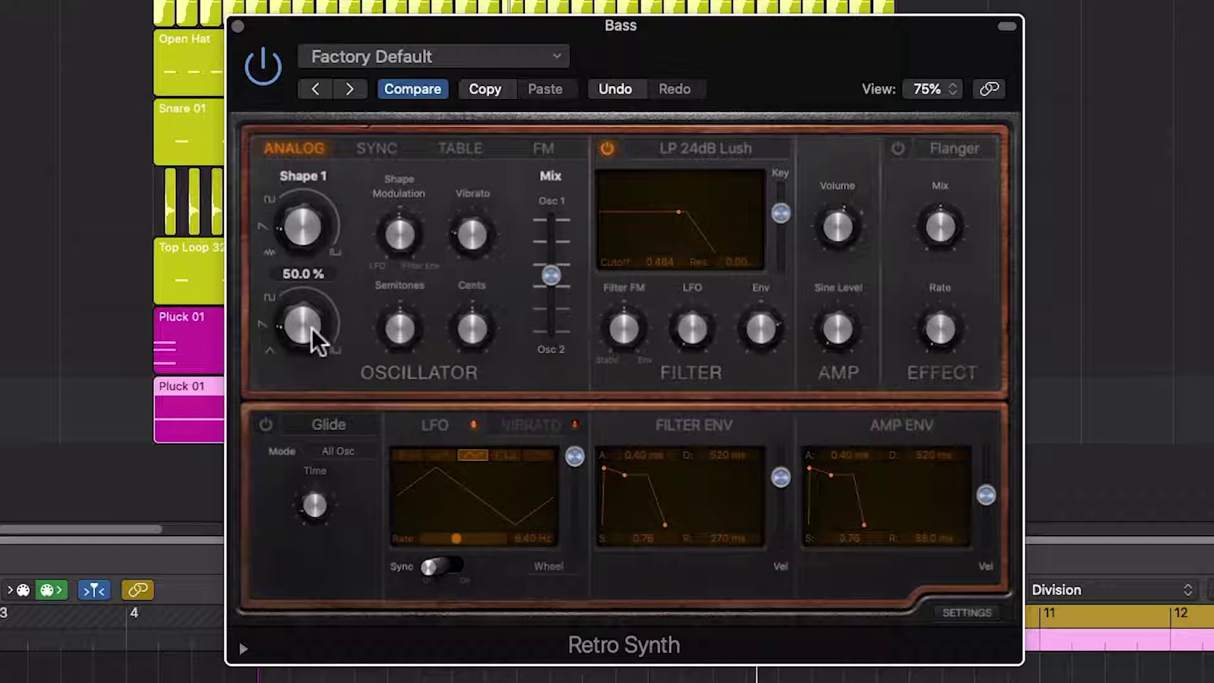
mouse_move(550, 278)
left_mouse_down()
mouse_move(553, 330)
mouse_move(561, 205)
mouse_move(563, 346)
mouse_move(569, 230)
mouse_move(555, 272)
left_mouse_up()
mouse_move(273, 230)
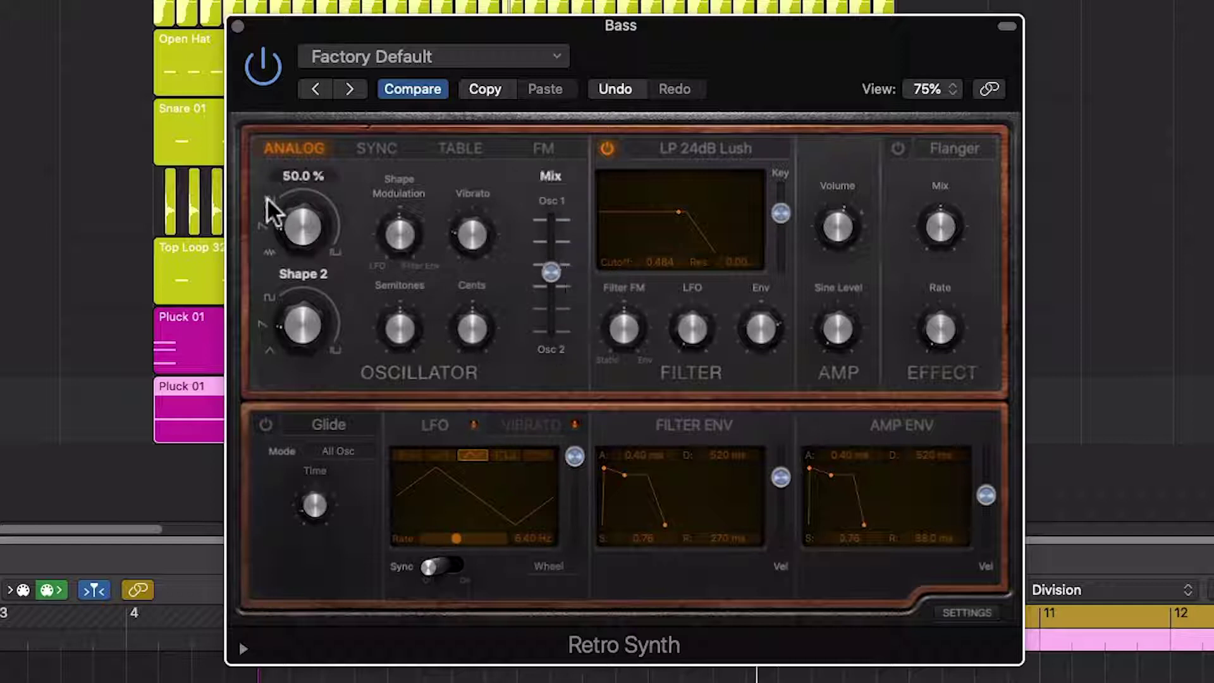
mouse_move(290, 330)
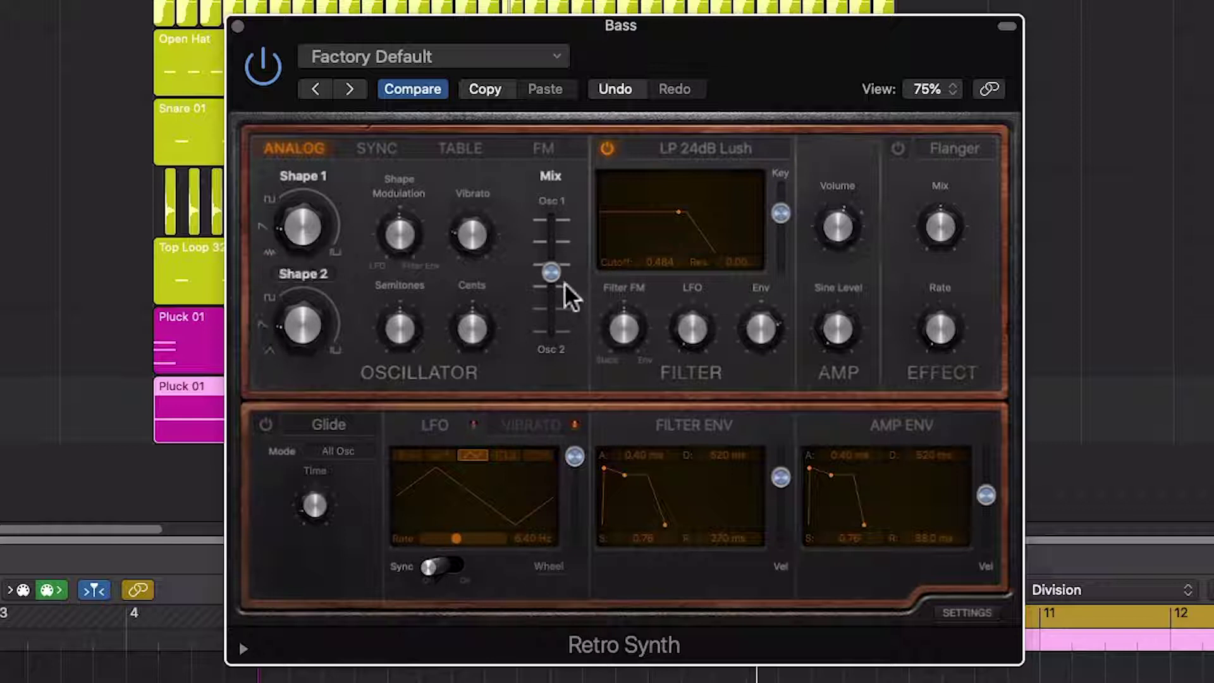
left_click_drag(553, 274, 559, 209)
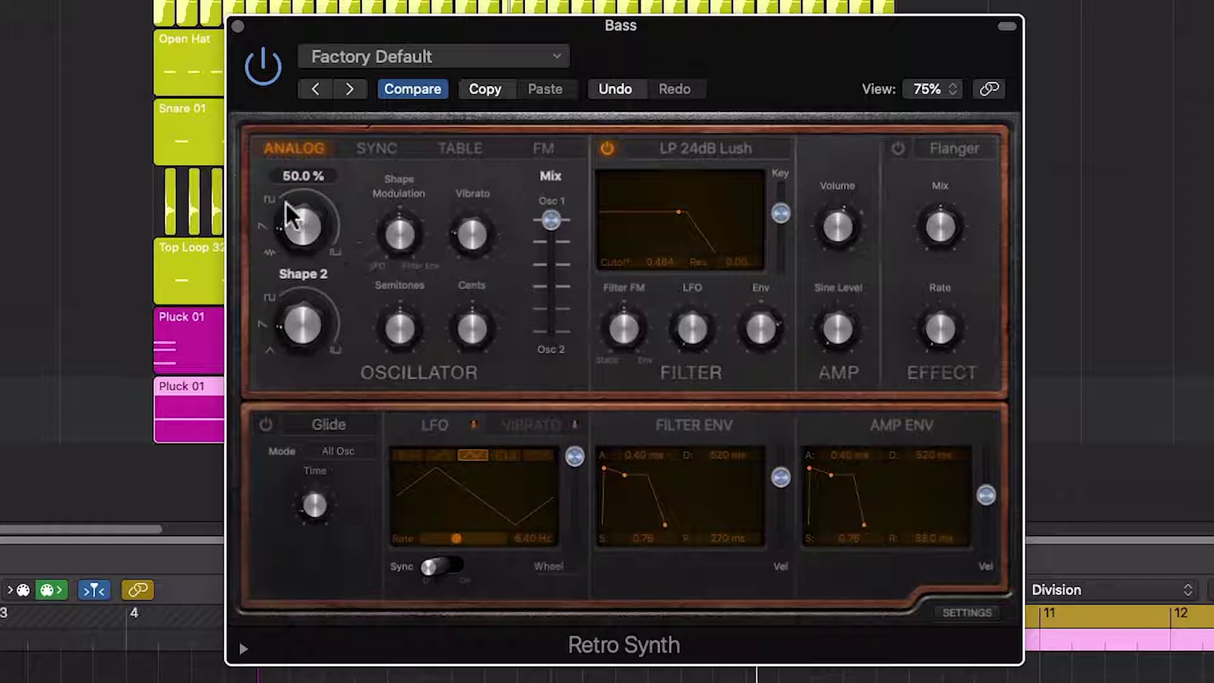
Sweep the Shape 1 waveform around 50 %, then pull the Mix back toward Osc 2 at 0.59
left_click_drag(306, 226, 318, 268)
left_click_drag(312, 183, 306, 224)
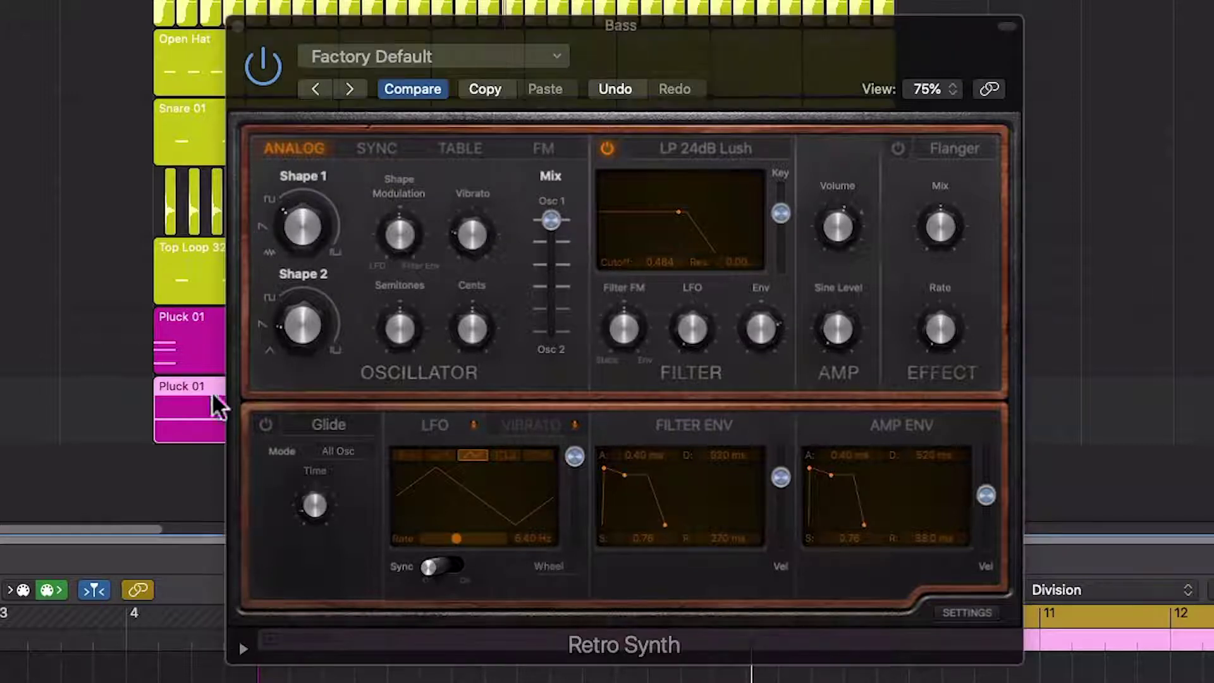
mouse_move(320, 217)
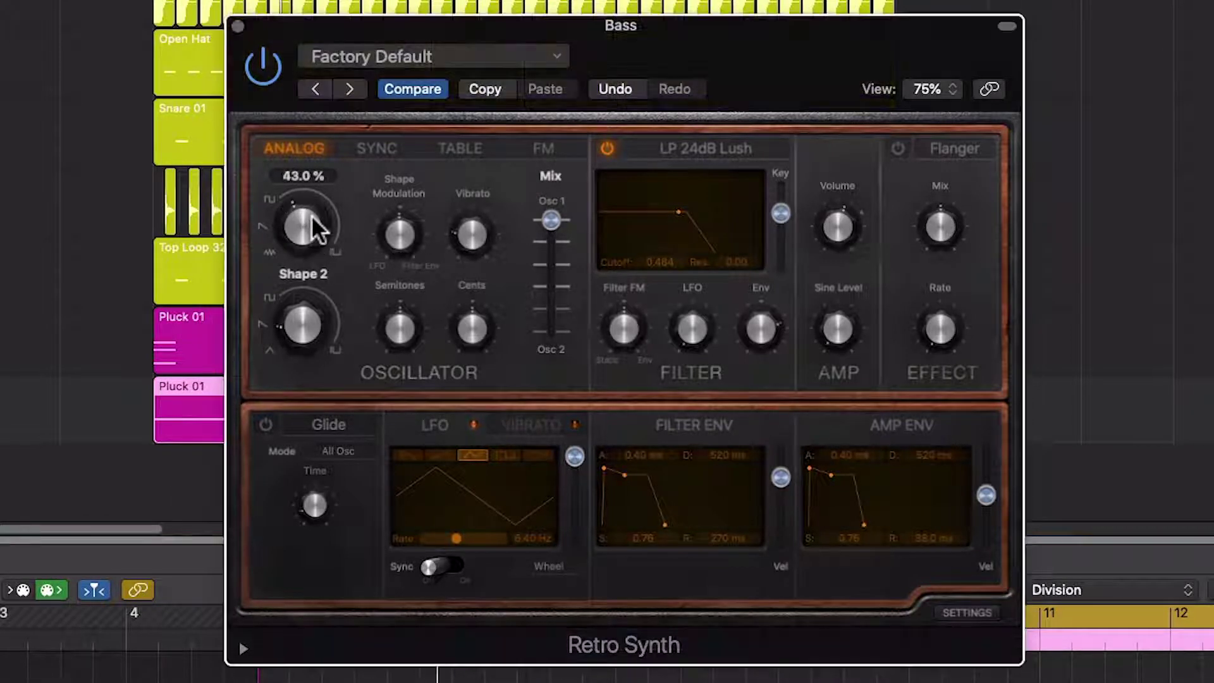
left_click_drag(320, 208, 278, 266)
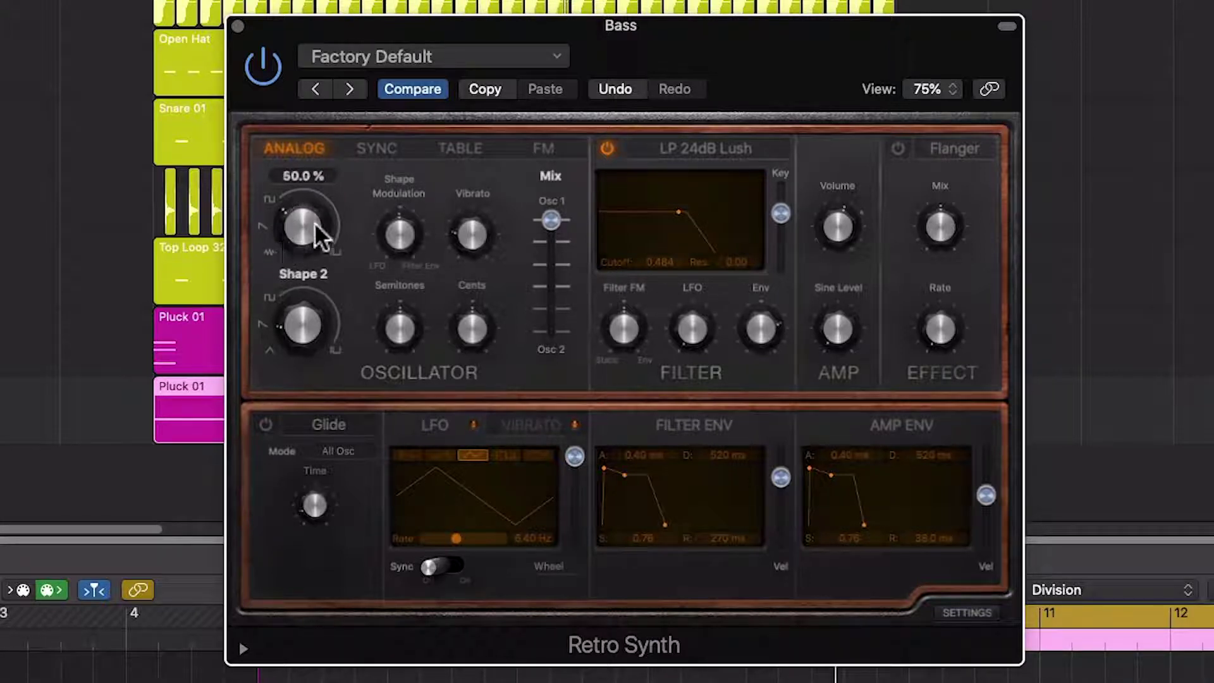
left_click_drag(551, 220, 547, 273)
Push the oscillator Mix toward Osc 2, settle Shape 2 near 47.3 % and keep Shape 1 at 50 %
left_click_drag(297, 327, 337, 321)
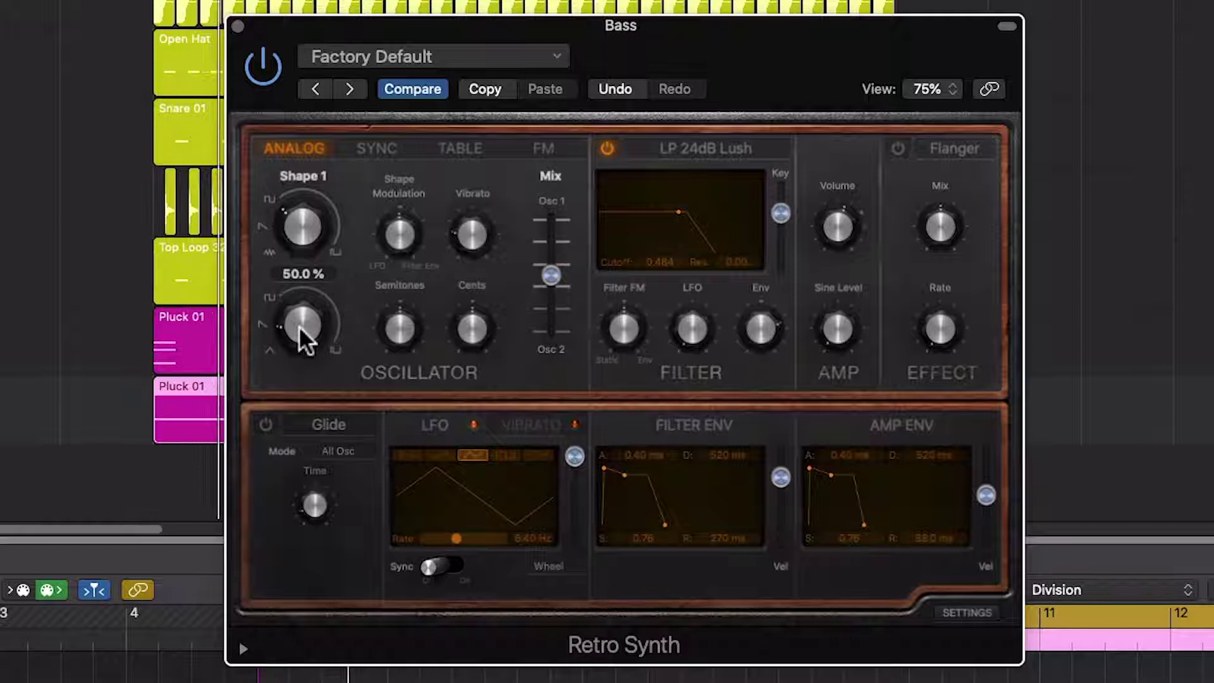
left_click_drag(302, 323, 336, 335)
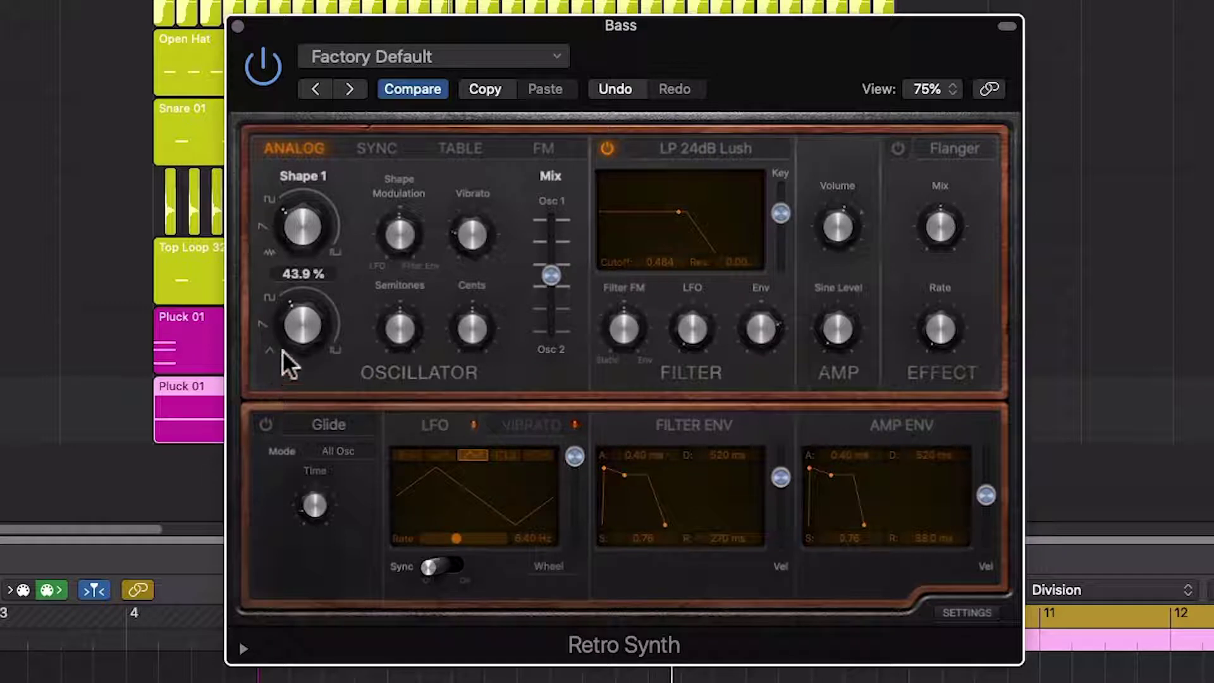
left_click(303, 244)
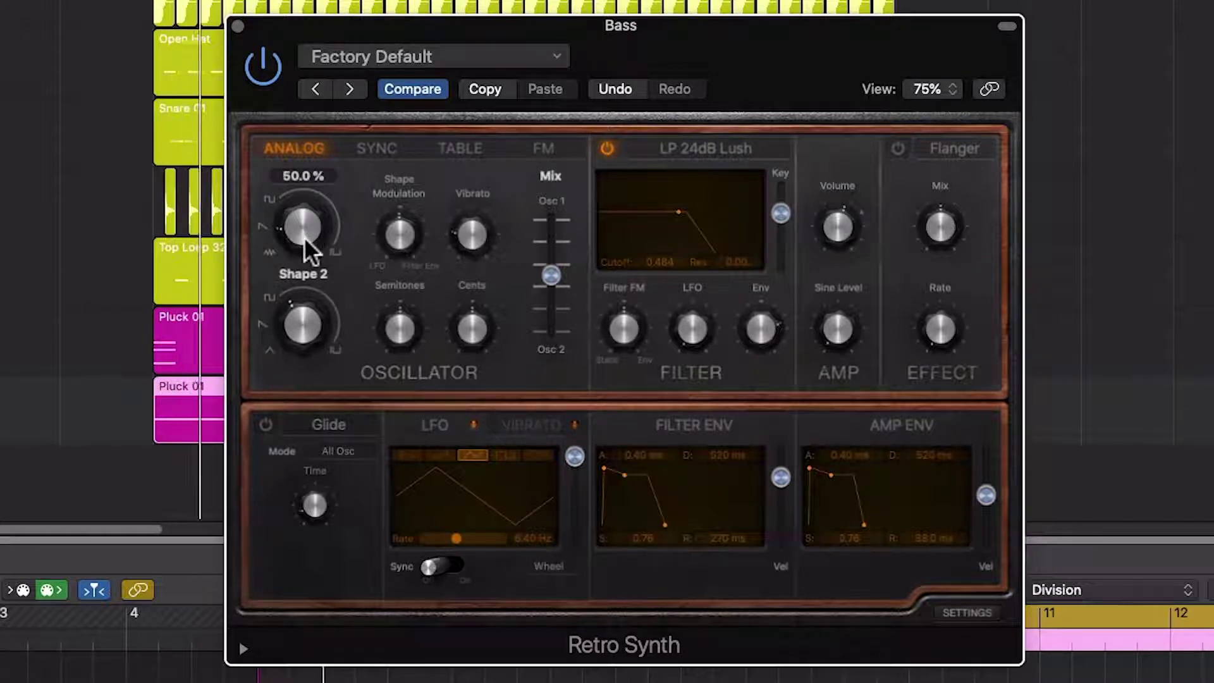
left_click_drag(310, 237, 309, 259)
mouse_move(305, 316)
left_mouse_down()
mouse_move(288, 370)
mouse_move(301, 328)
left_mouse_up()
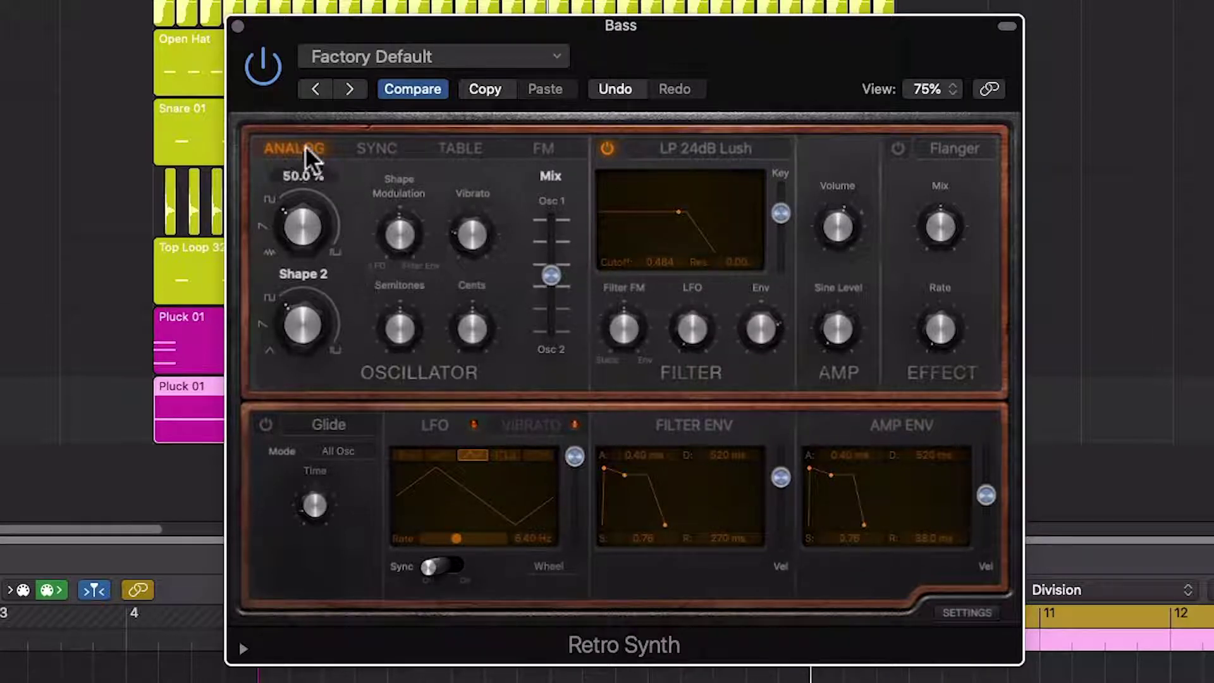
mouse_move(306, 298)
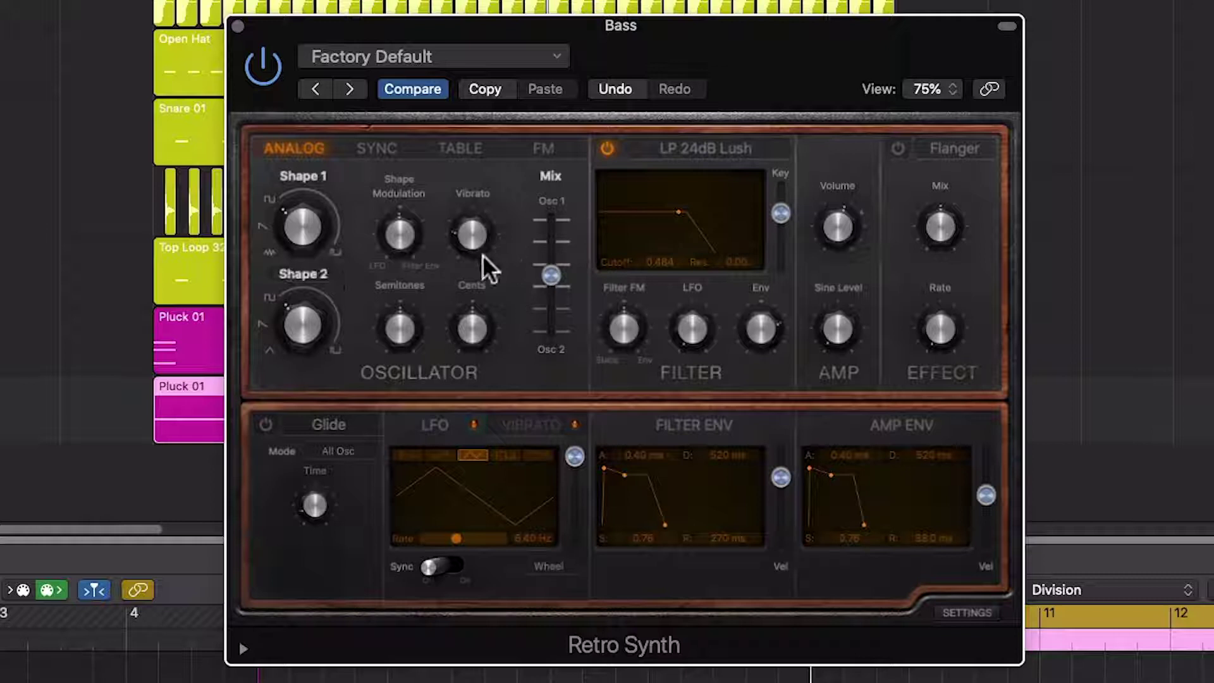
mouse_move(417, 327)
mouse_move(476, 325)
Try a slower amp envelope attack during playback, then make the attack instant
left_click_drag(810, 468, 832, 472)
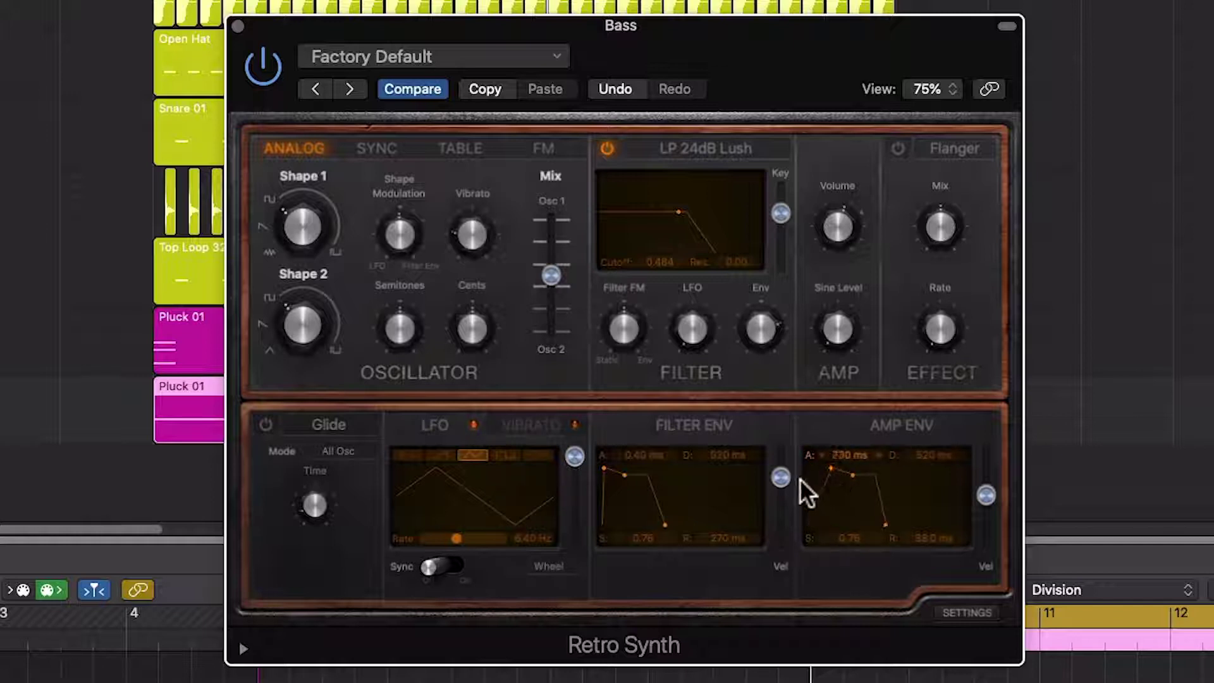
scroll(800, 478, "up", 5)
key("space")
left_click_drag(832, 476, 852, 471)
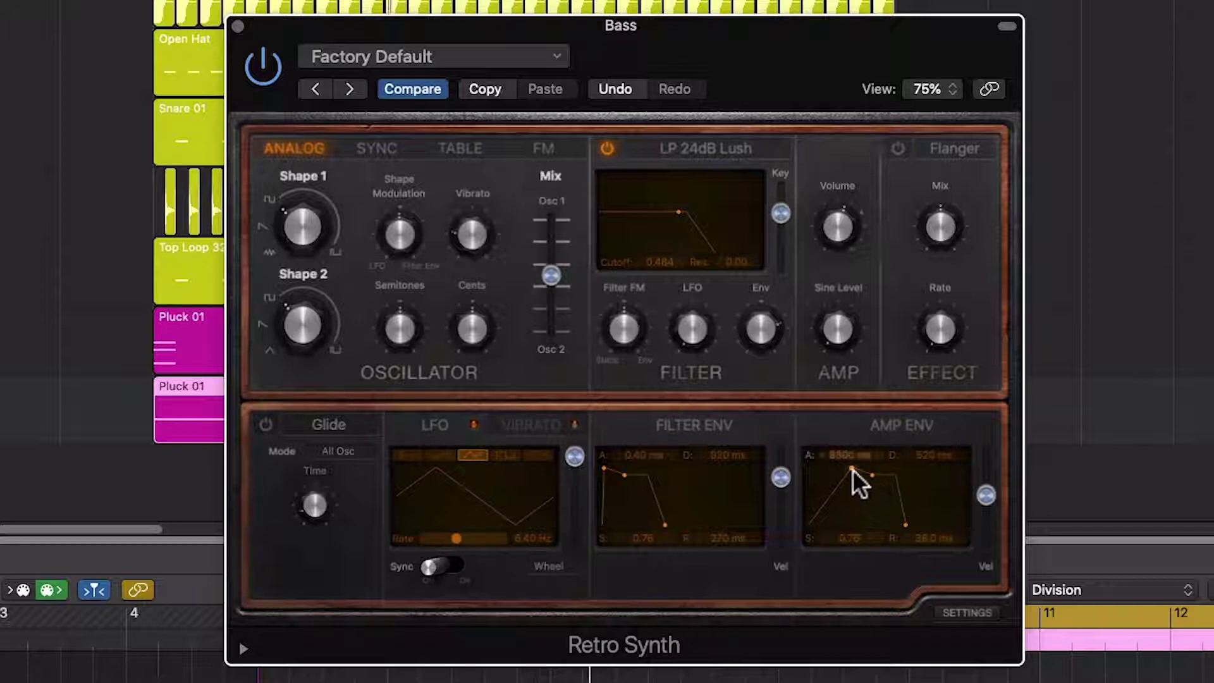
left_click_drag(853, 469, 767, 471)
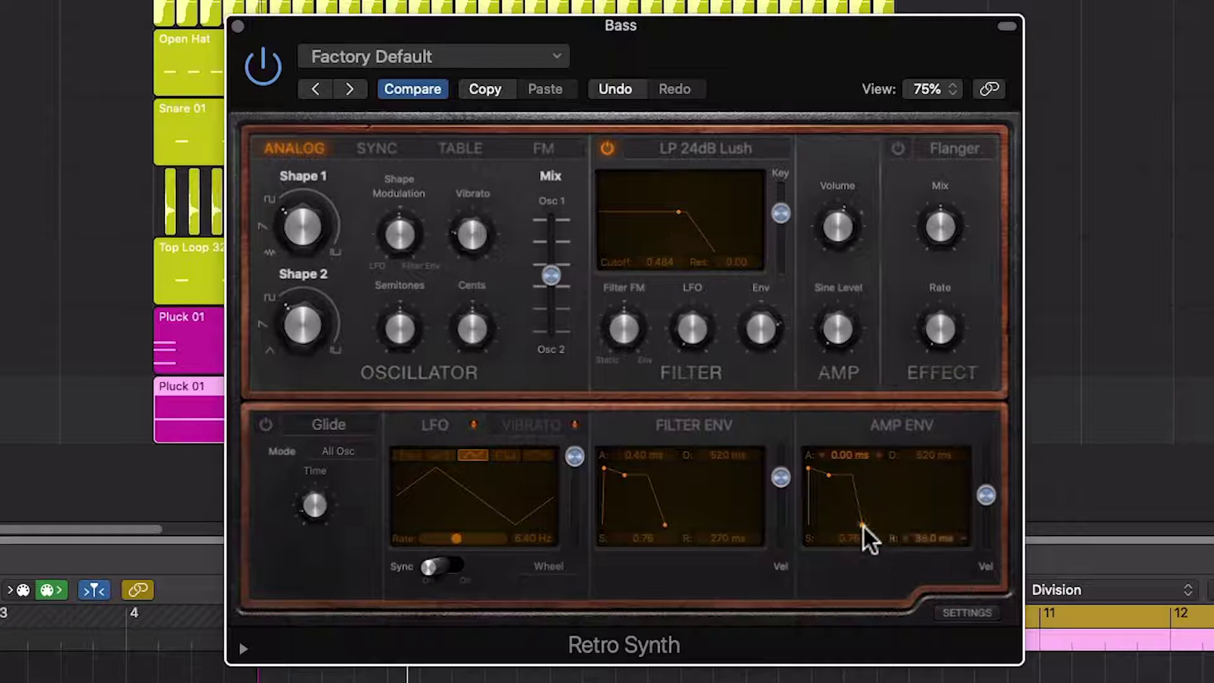
Lengthen the amp release and set the amp decay to 400 ms with about 0.55 sustain
left_click_drag(836, 528, 955, 529)
left_click_drag(833, 481, 876, 489)
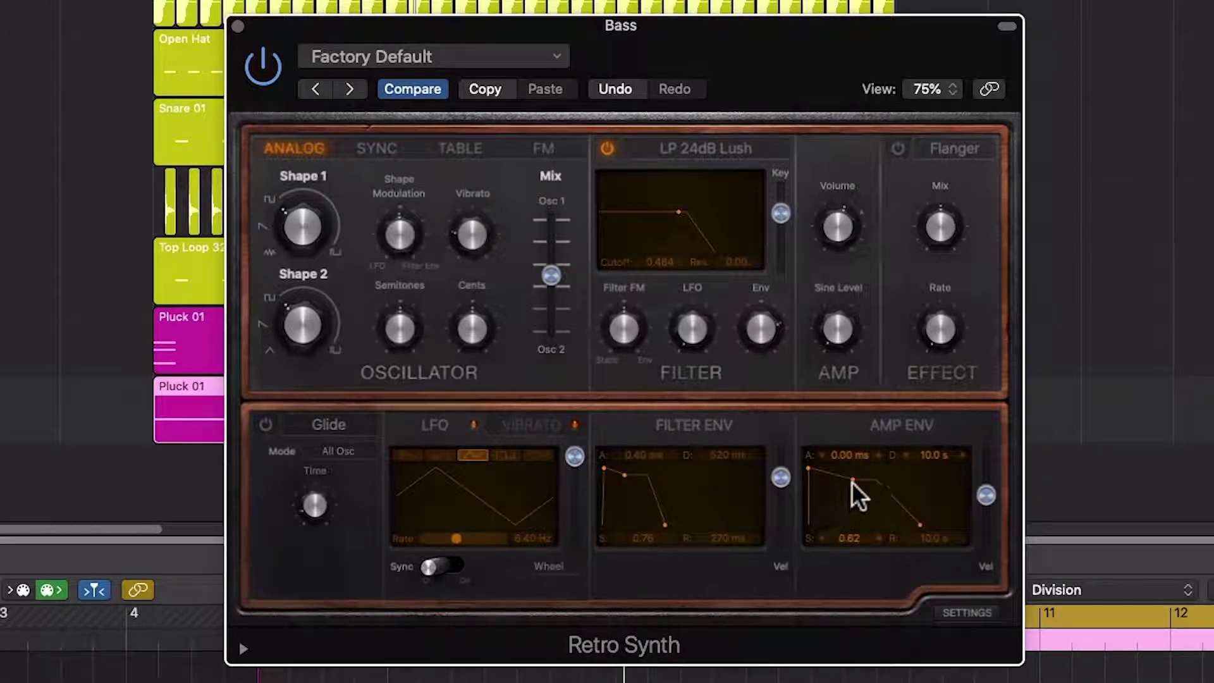
mouse_move(852, 481)
left_mouse_down()
mouse_move(821, 480)
mouse_move(868, 496)
mouse_move(831, 484)
left_mouse_up()
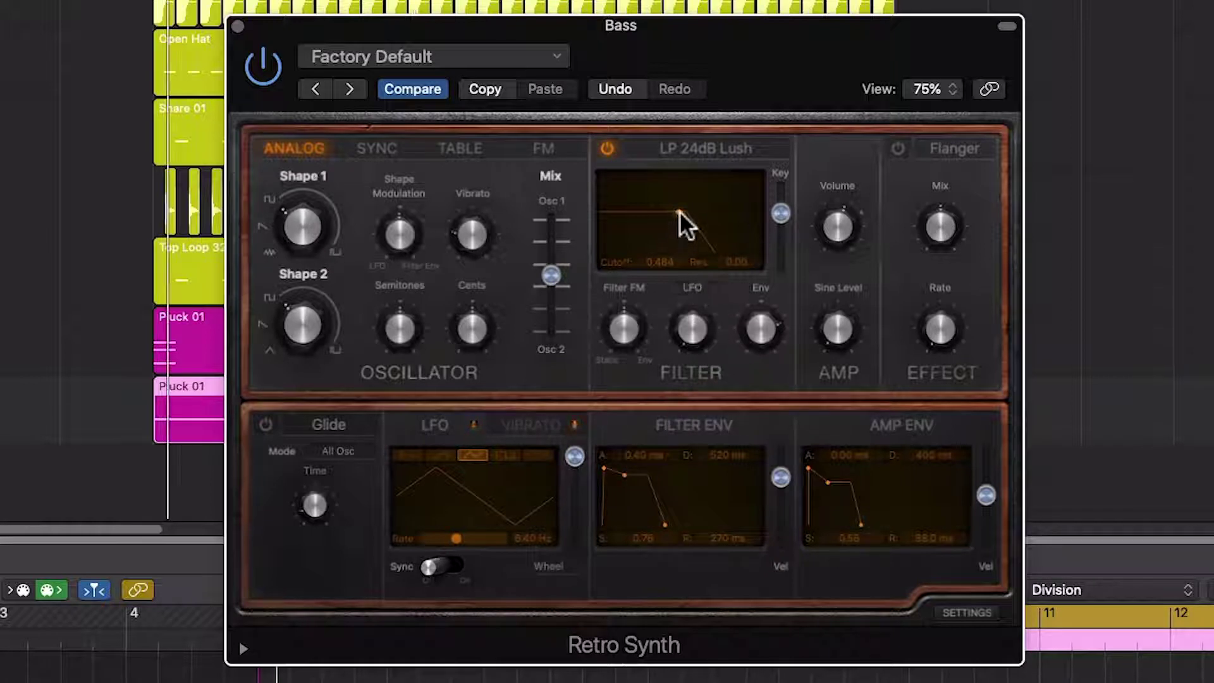
Sweep the filter cutoff down to 0.284 and test a longer filter envelope attack
left_click_drag(679, 212, 722, 223)
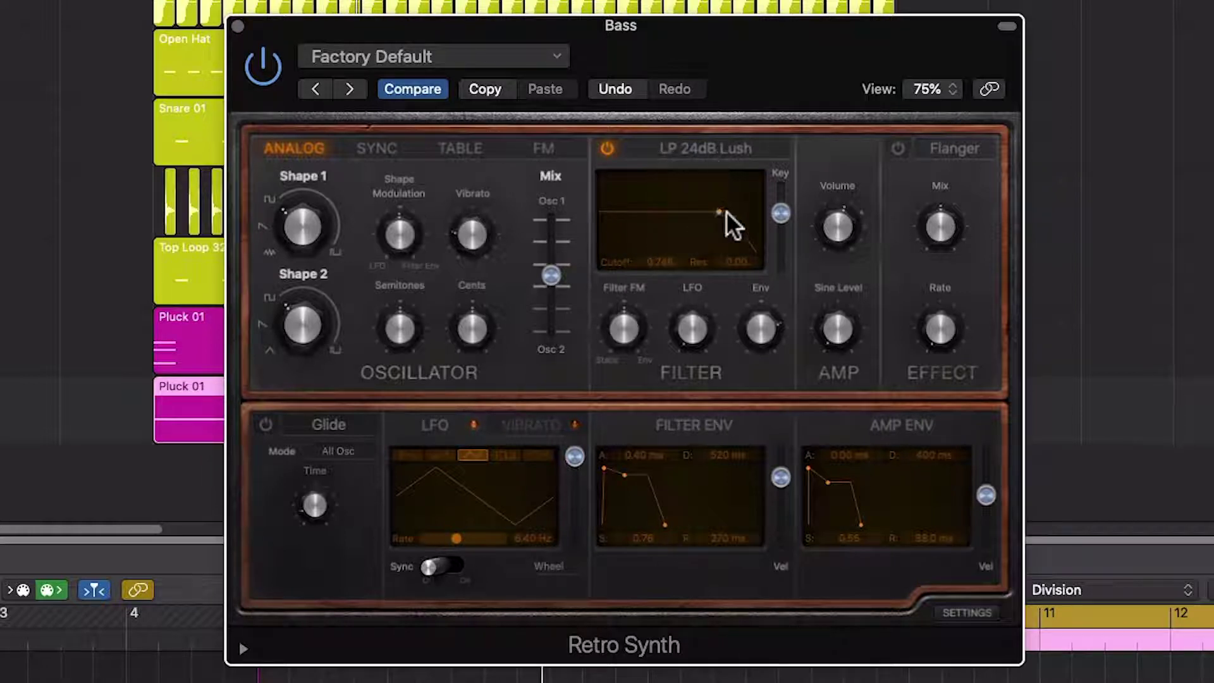
left_click_drag(721, 211, 649, 225)
left_click_drag(604, 469, 664, 475)
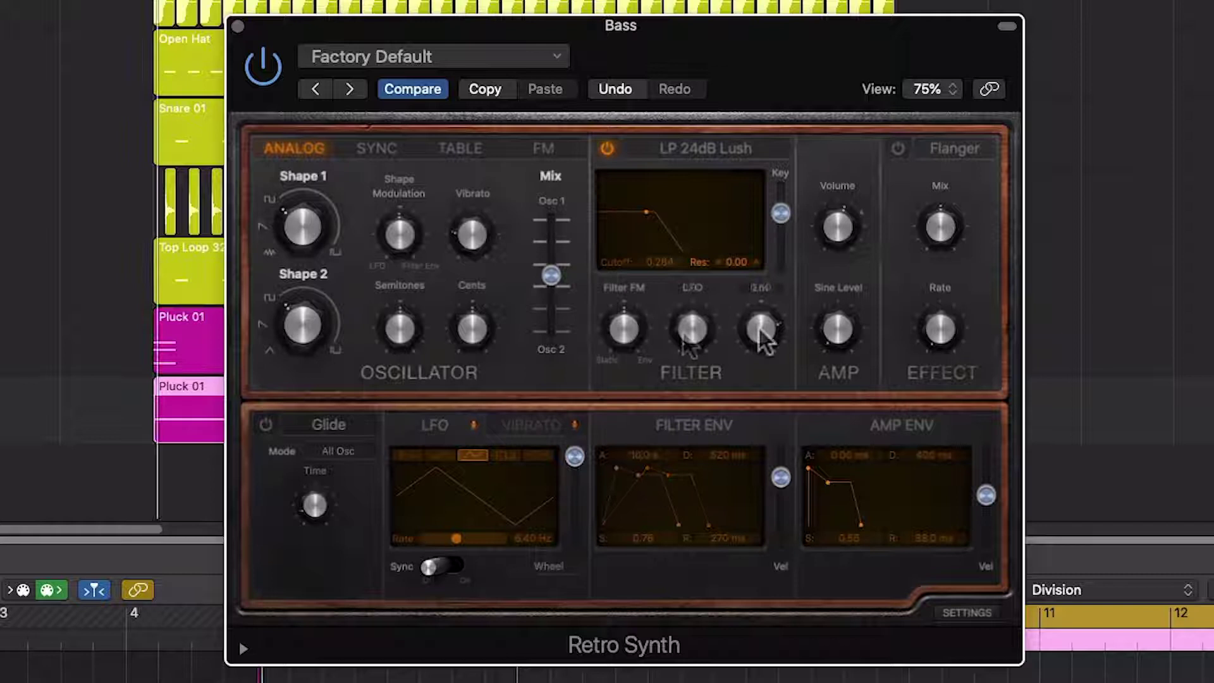
left_click_drag(652, 445, 641, 469)
Reduce the filter Env amount to 0.32 and give the filter envelope 2100 ms decay, 0.25 sustain
mouse_move(765, 320)
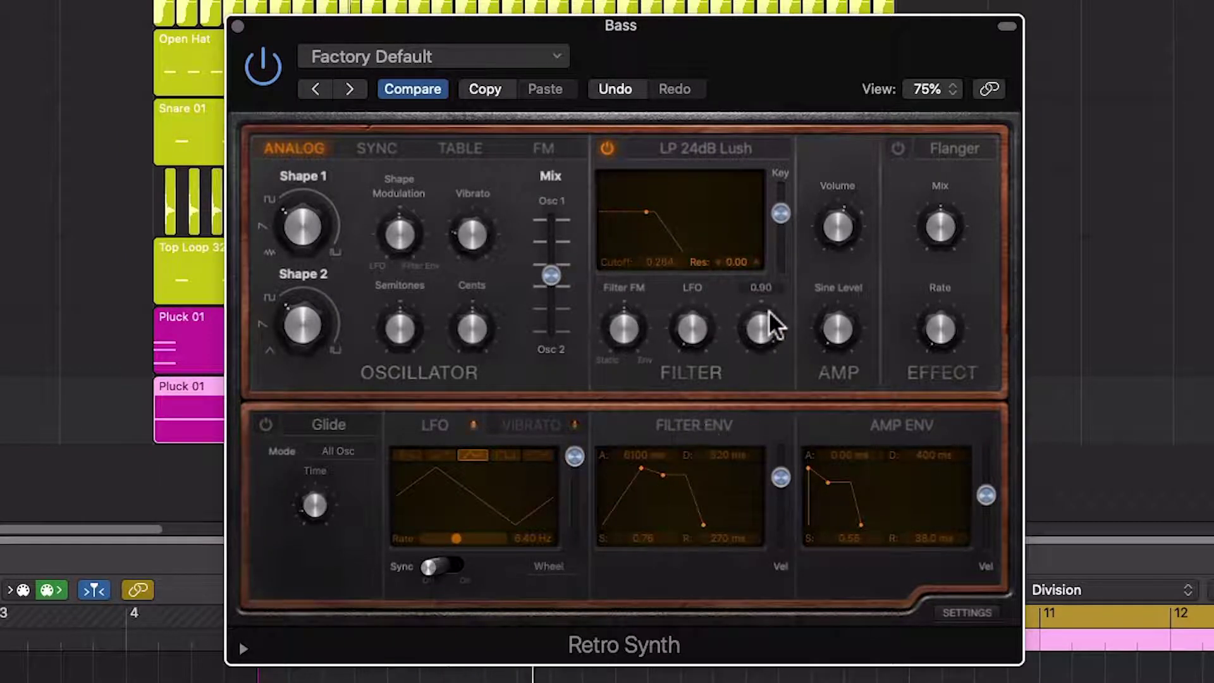
mouse_move(768, 316)
left_mouse_down()
mouse_move(758, 344)
mouse_move(768, 293)
left_mouse_up()
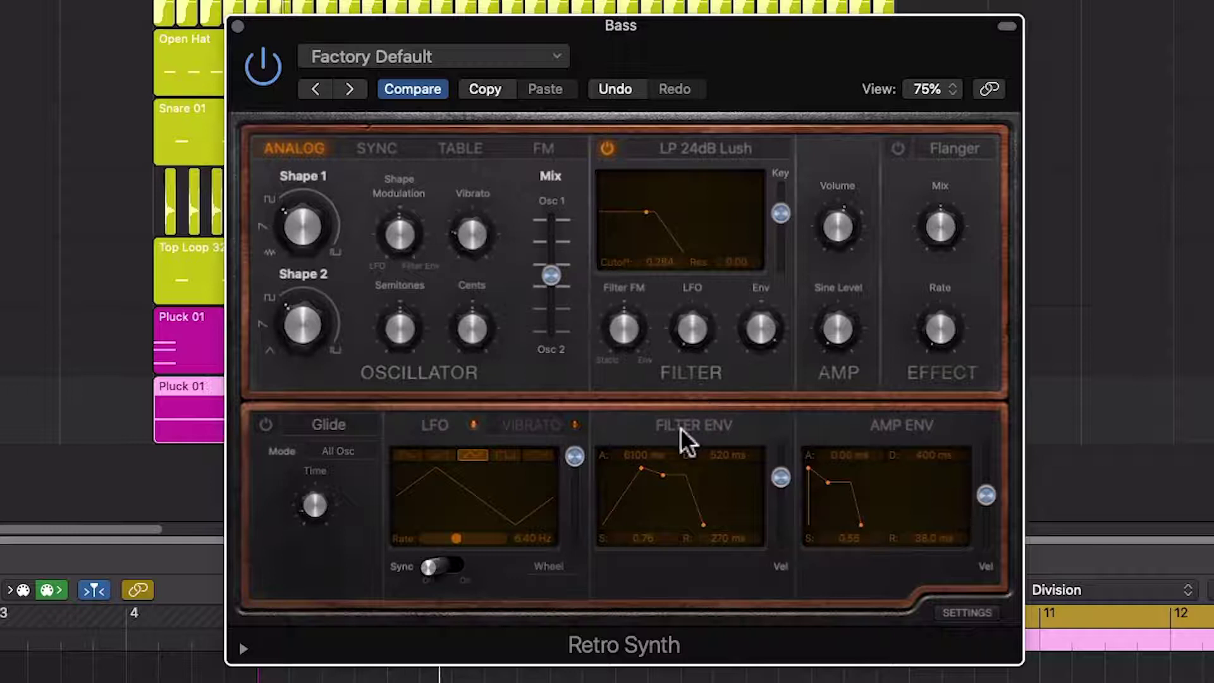
mouse_move(640, 461)
left_mouse_down()
mouse_move(613, 468)
mouse_move(638, 475)
left_mouse_up()
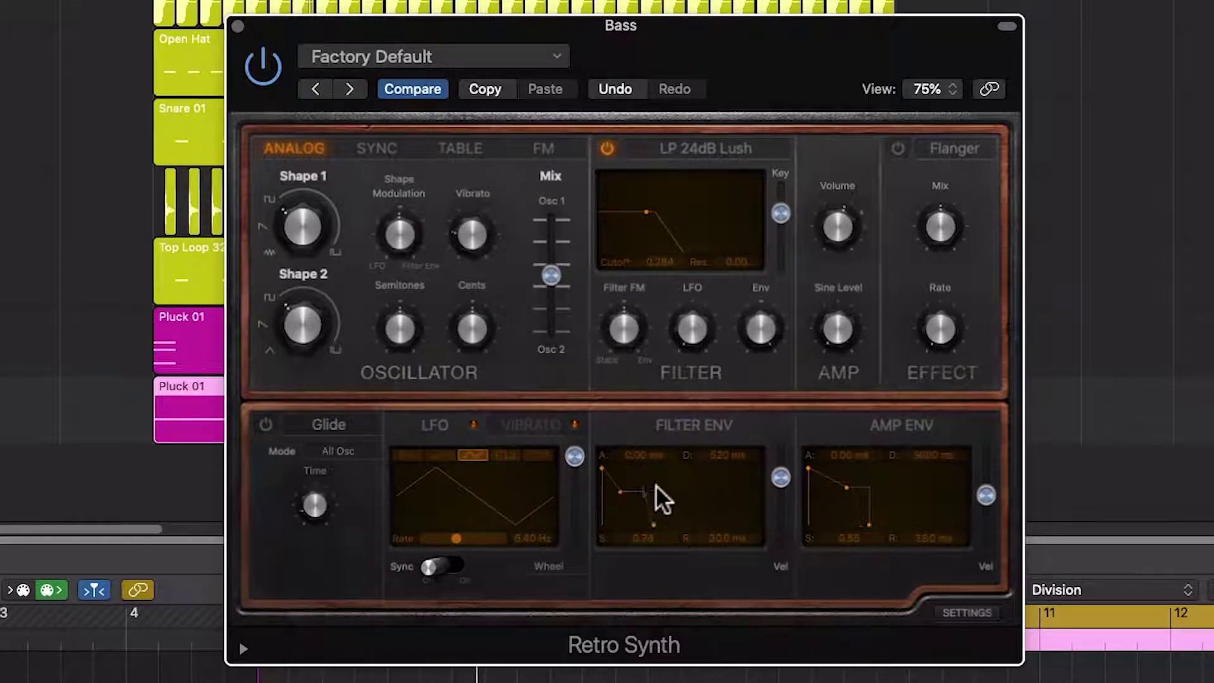
left_click_drag(655, 484, 632, 498)
Try the rising ramp and random LFO waveforms and lower the LFO amount to 0.73
mouse_move(863, 237)
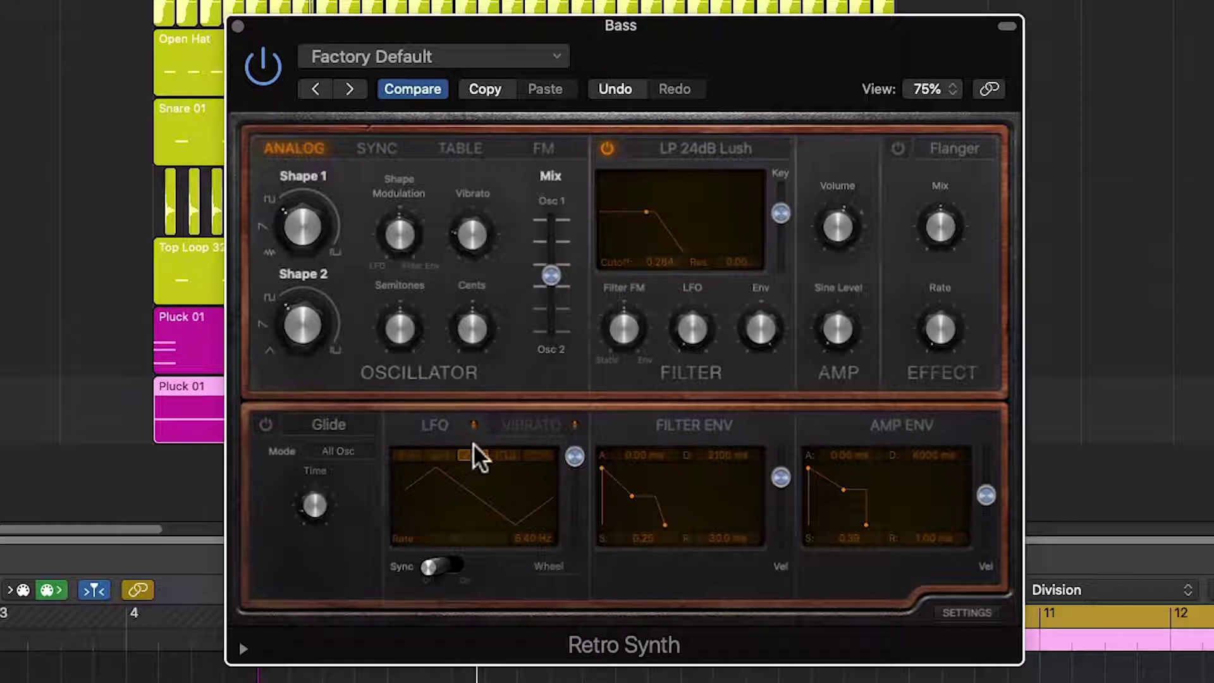
left_click(442, 454)
left_click(474, 455)
left_click_drag(572, 457, 577, 505)
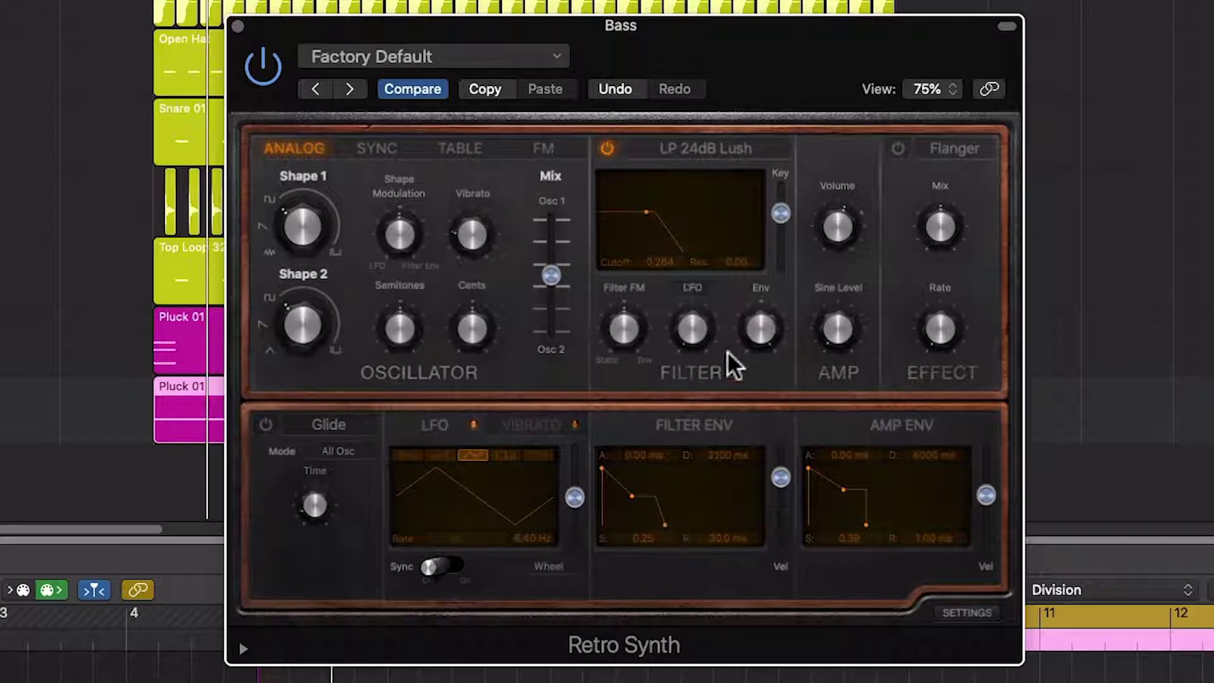
Glance at the Vibrato settings, return to LFO, and move the synth window right
left_click(536, 425)
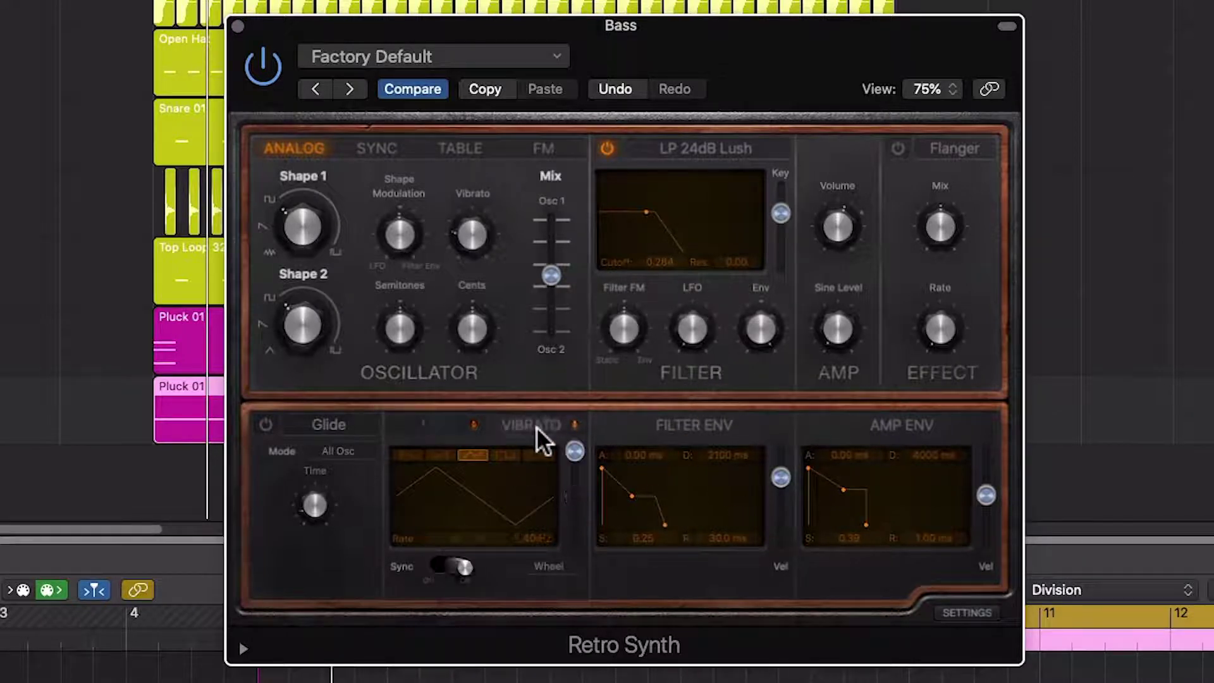
left_click(437, 423)
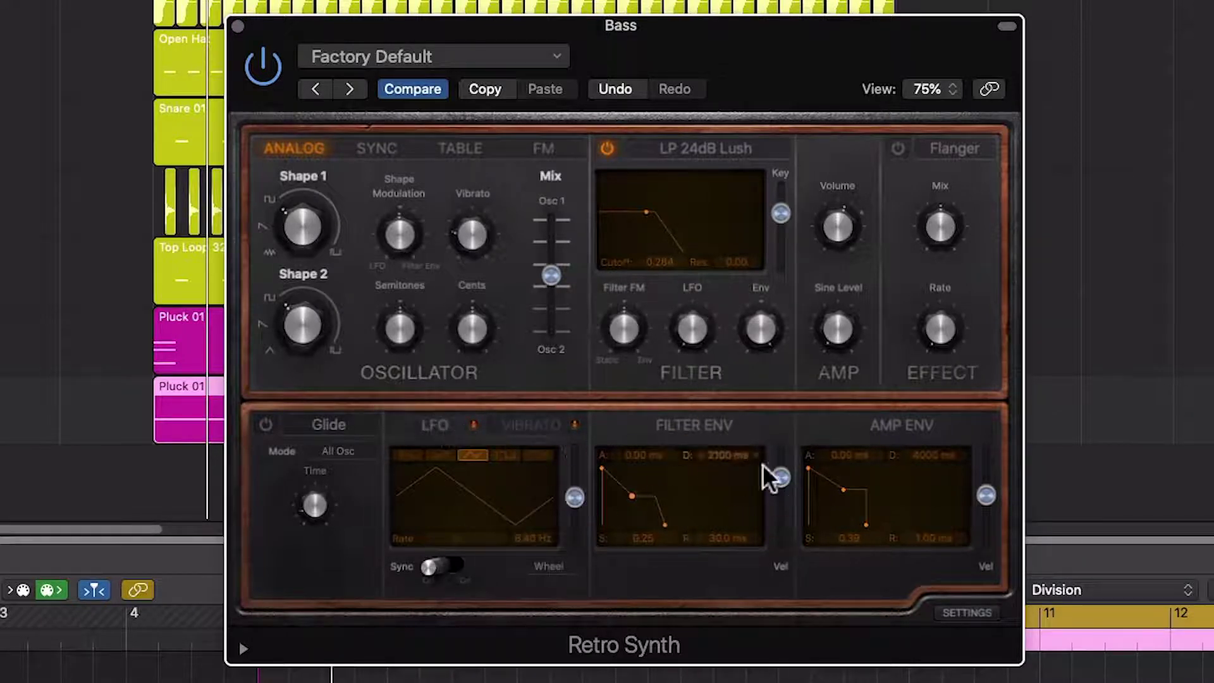
left_click_drag(713, 39, 771, 22)
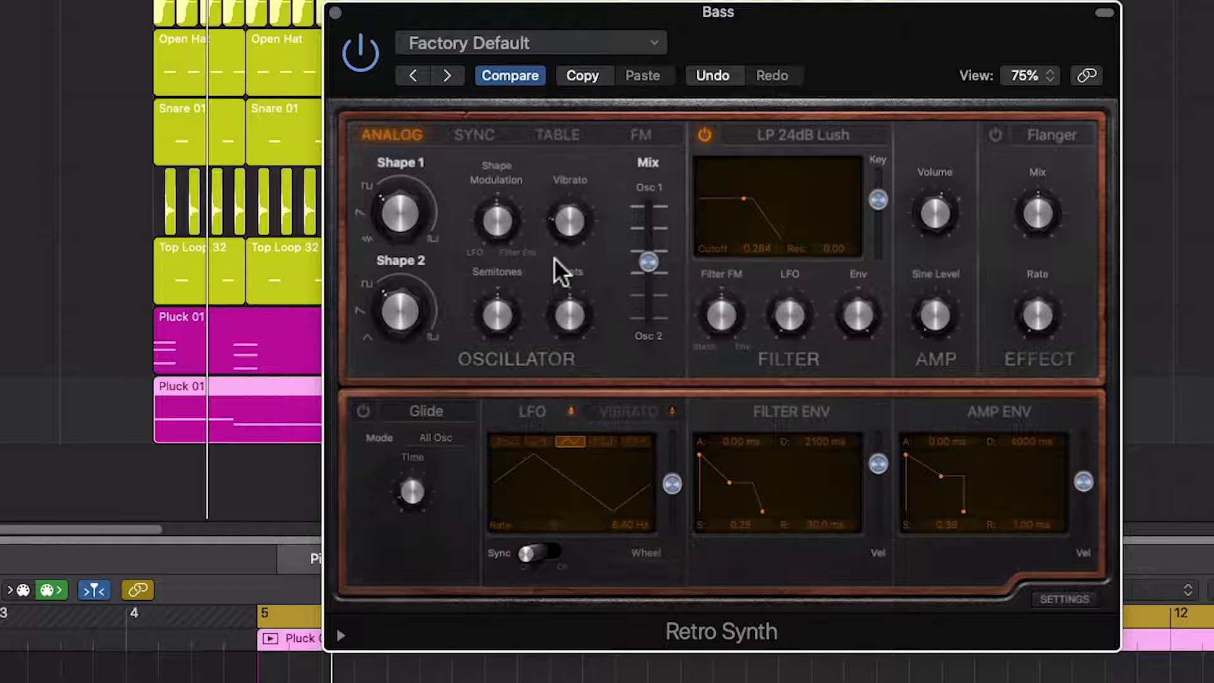
Reshape the Shape 1 and Shape 2 oscillator waveforms, fine-tuning Shape 1 to 48.6 %
mouse_move(414, 221)
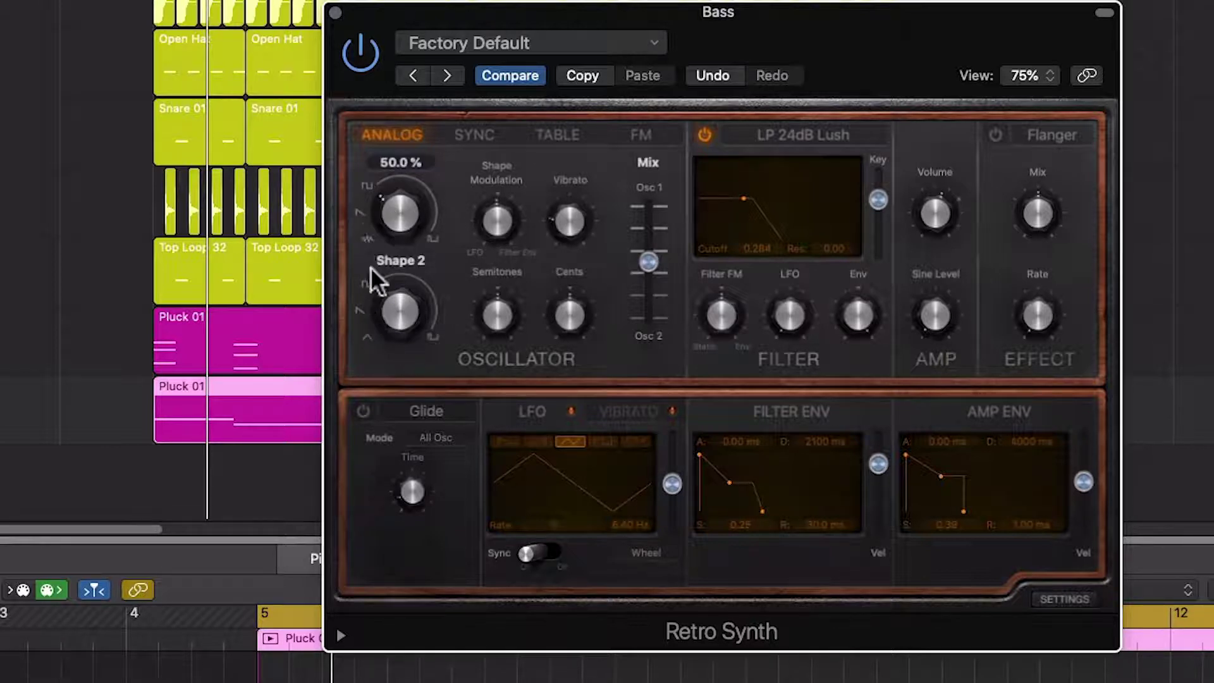
mouse_move(413, 319)
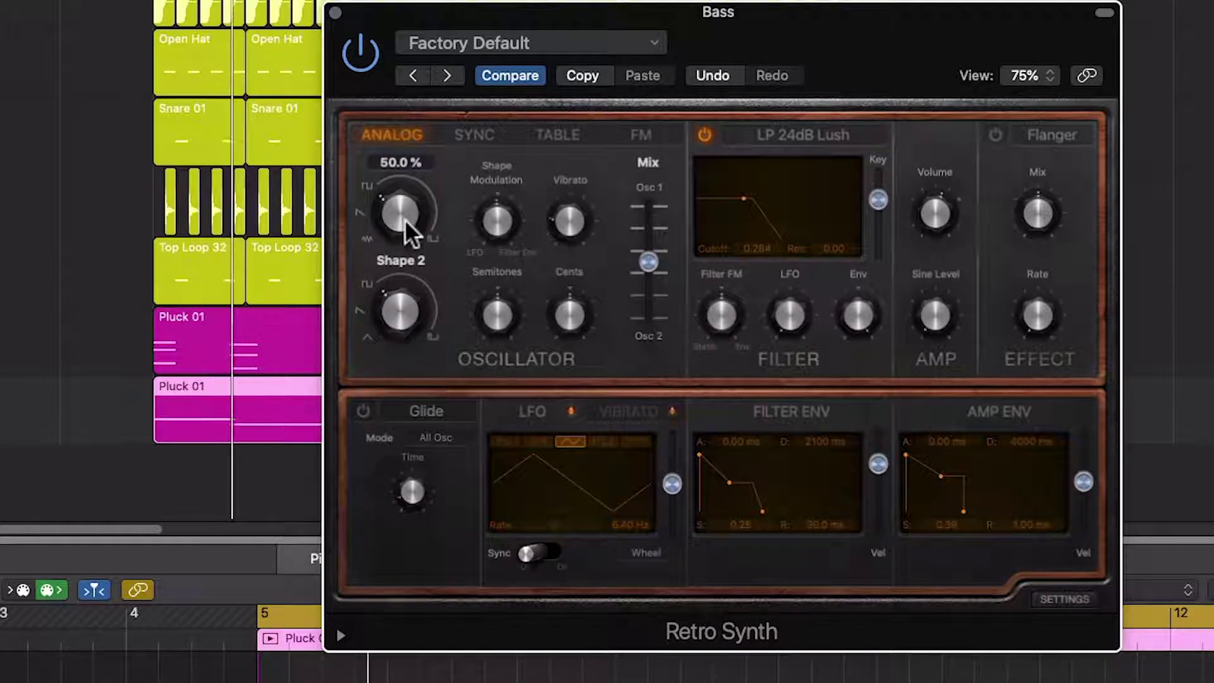
left_click_drag(405, 227, 410, 209)
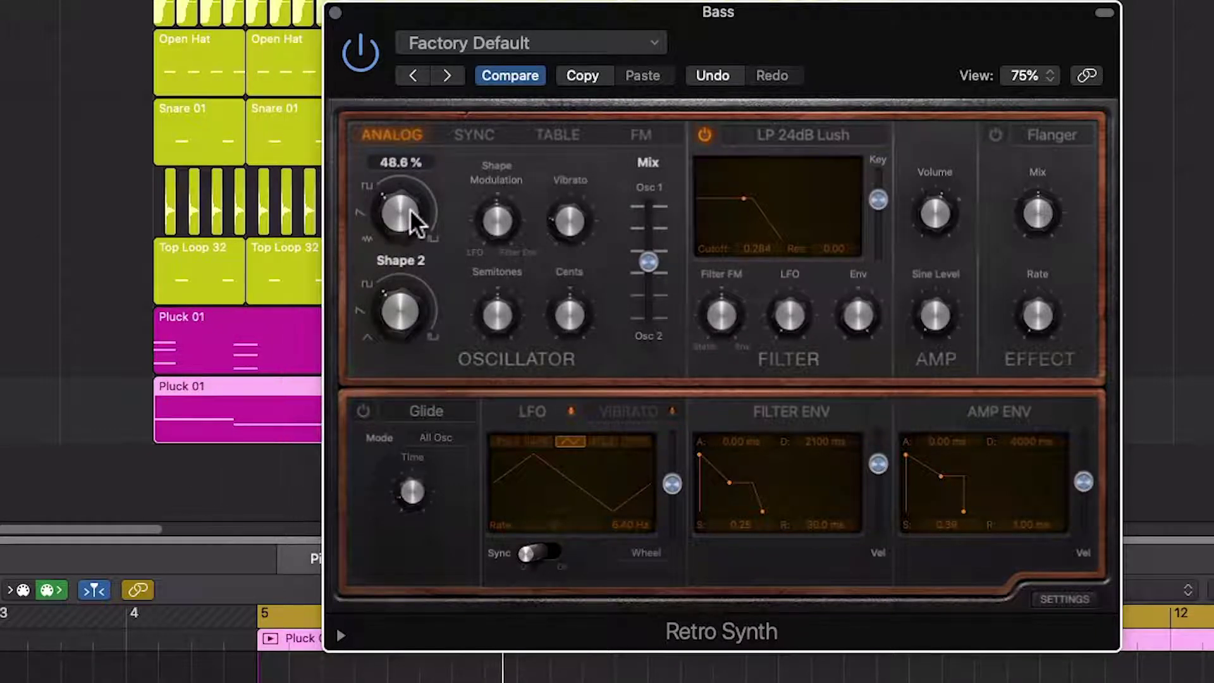
mouse_move(394, 317)
left_mouse_down()
mouse_move(393, 301)
mouse_move(392, 314)
left_mouse_up()
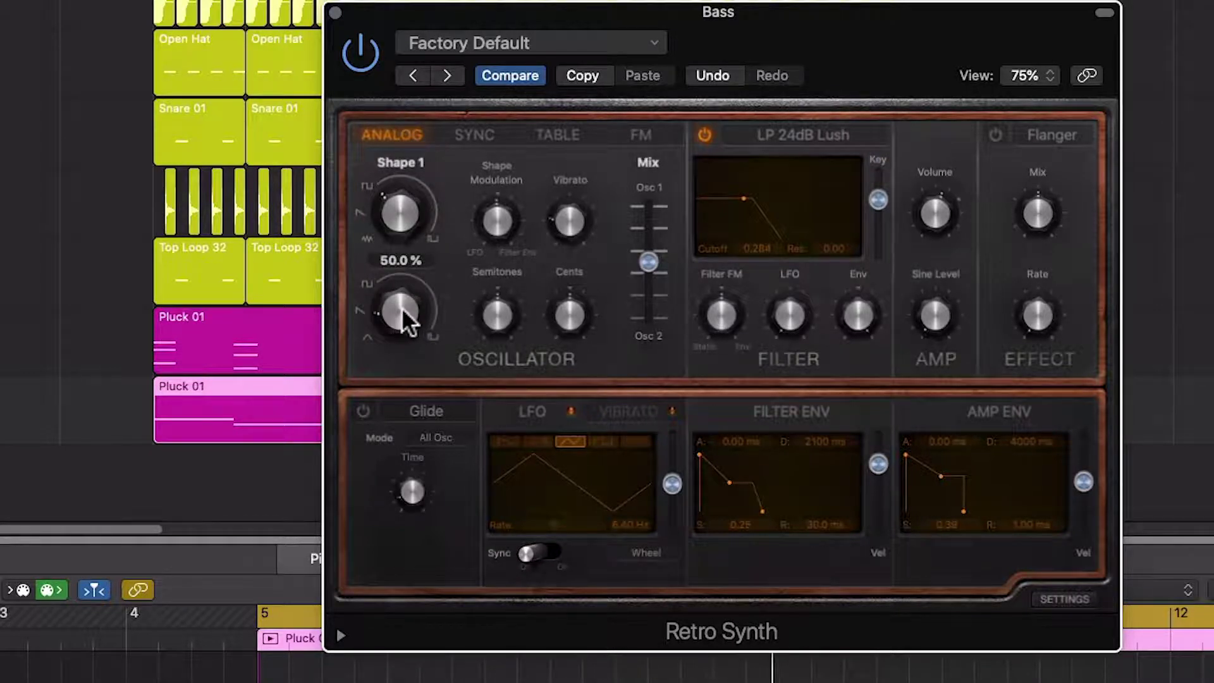
mouse_move(401, 306)
left_mouse_down()
mouse_move(398, 320)
mouse_move(398, 306)
left_mouse_up()
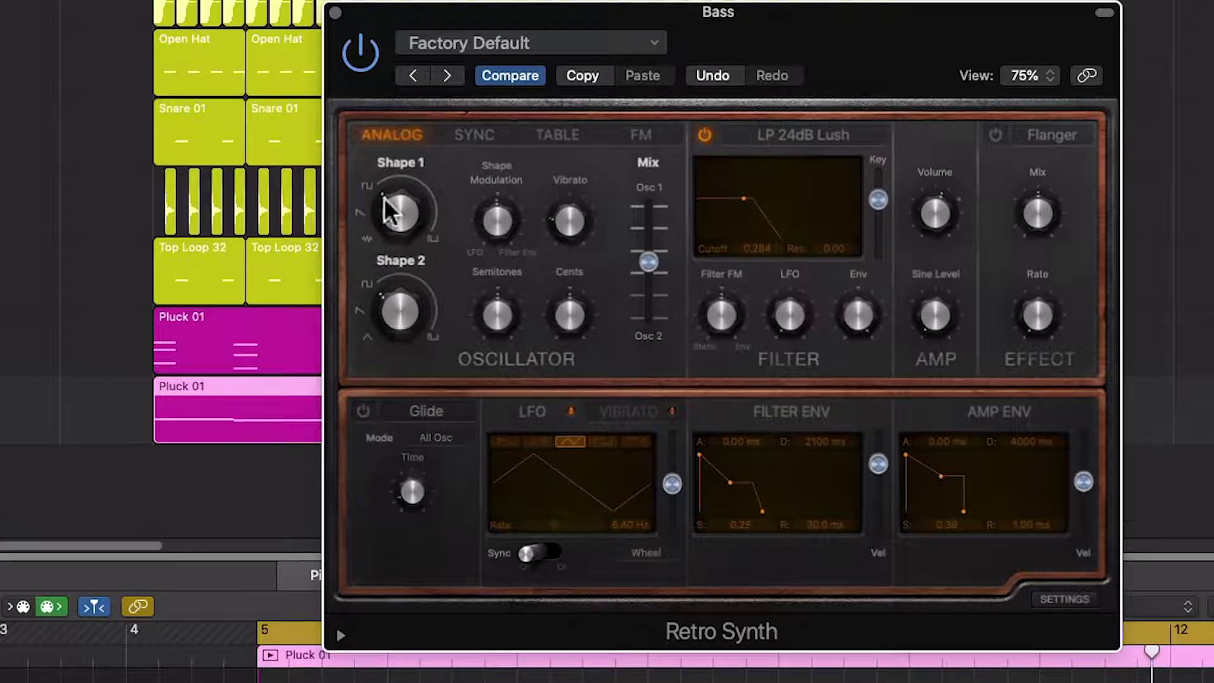
mouse_move(396, 198)
left_mouse_down()
mouse_move(378, 279)
mouse_move(389, 210)
mouse_move(401, 209)
left_mouse_up()
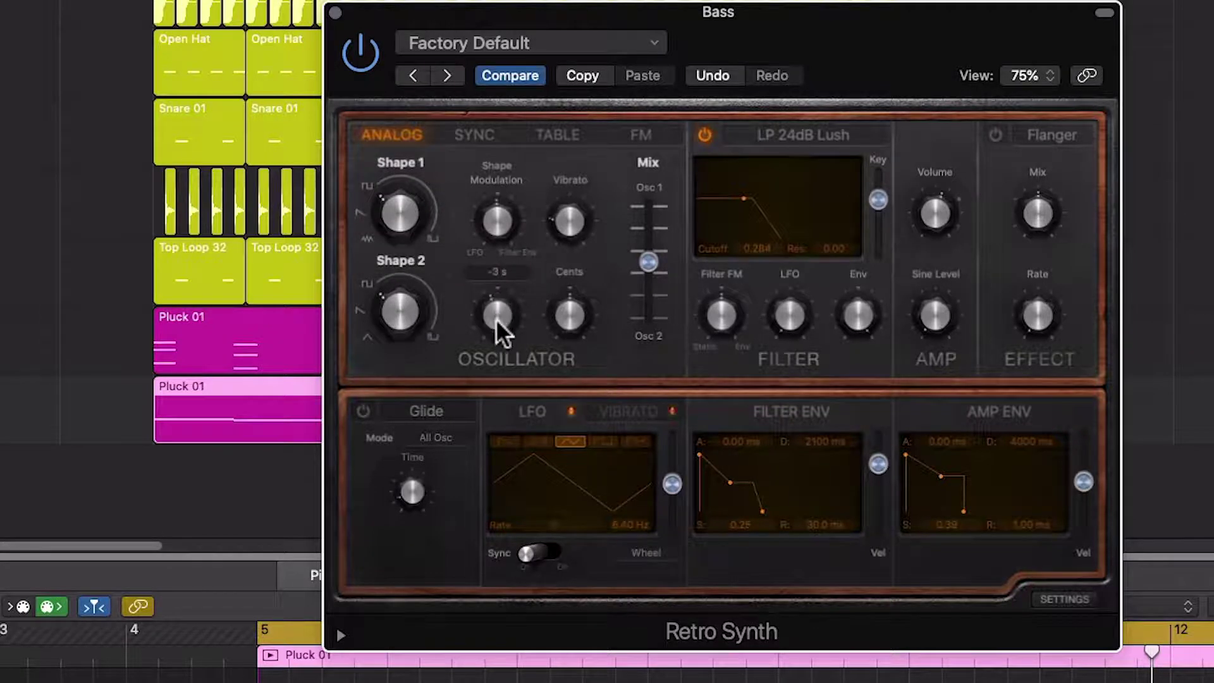
Lower the oscillator pitch several semitones, raise vibrato and set the Osc Mix to 0.47 while playing
left_click_drag(495, 319, 496, 341)
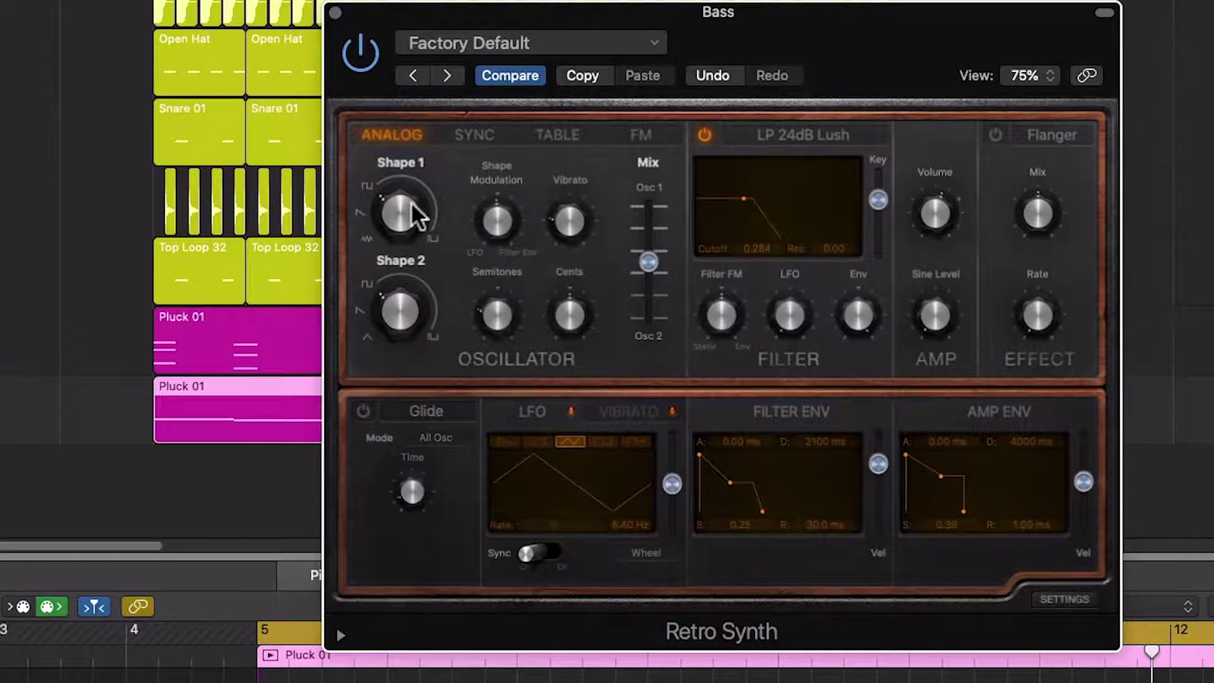
key("space")
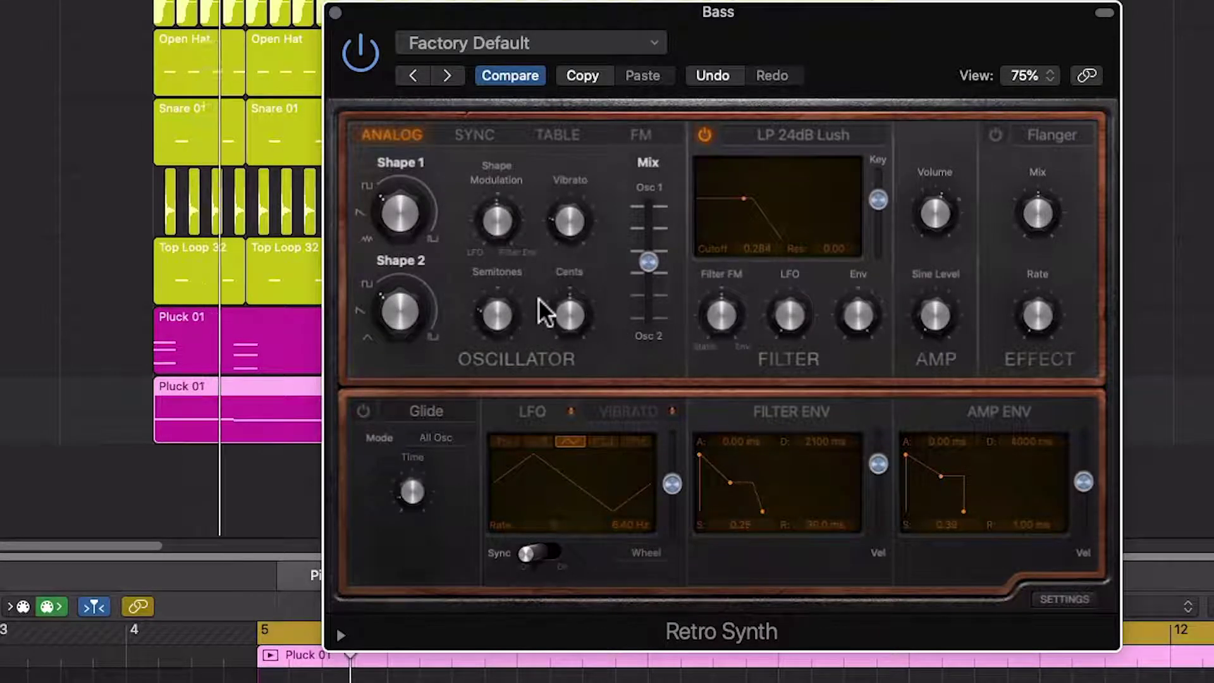
left_click_drag(569, 221, 535, 282)
left_click(437, 300)
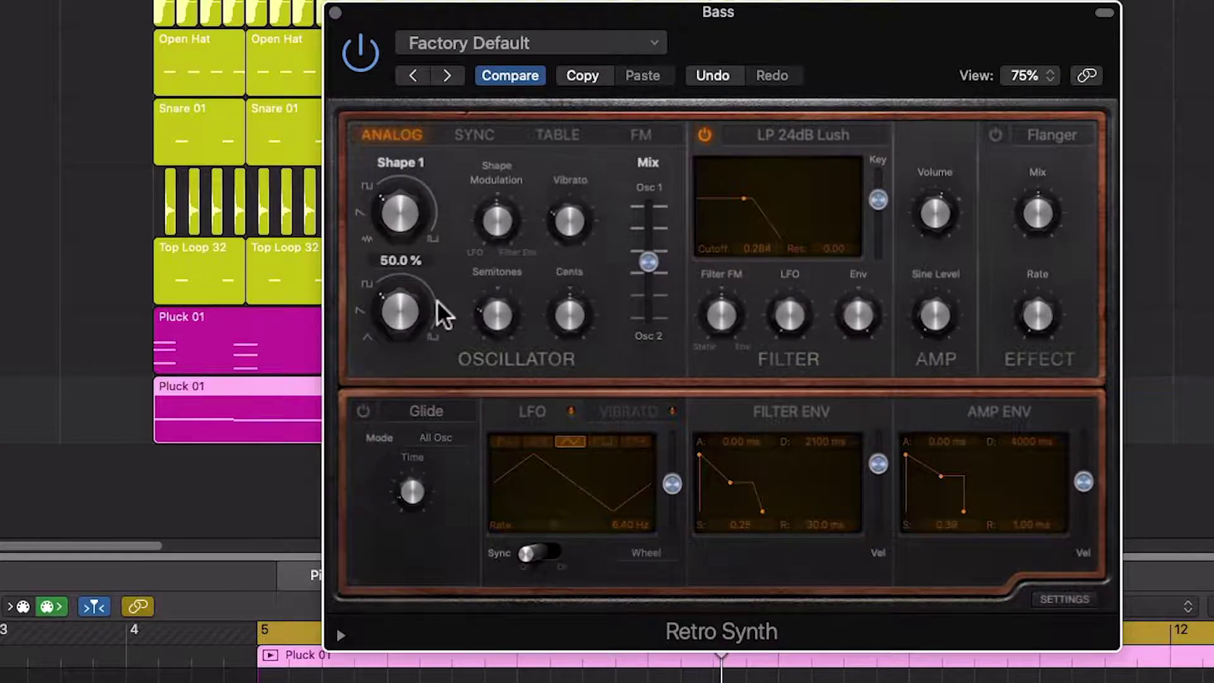
left_click(650, 260)
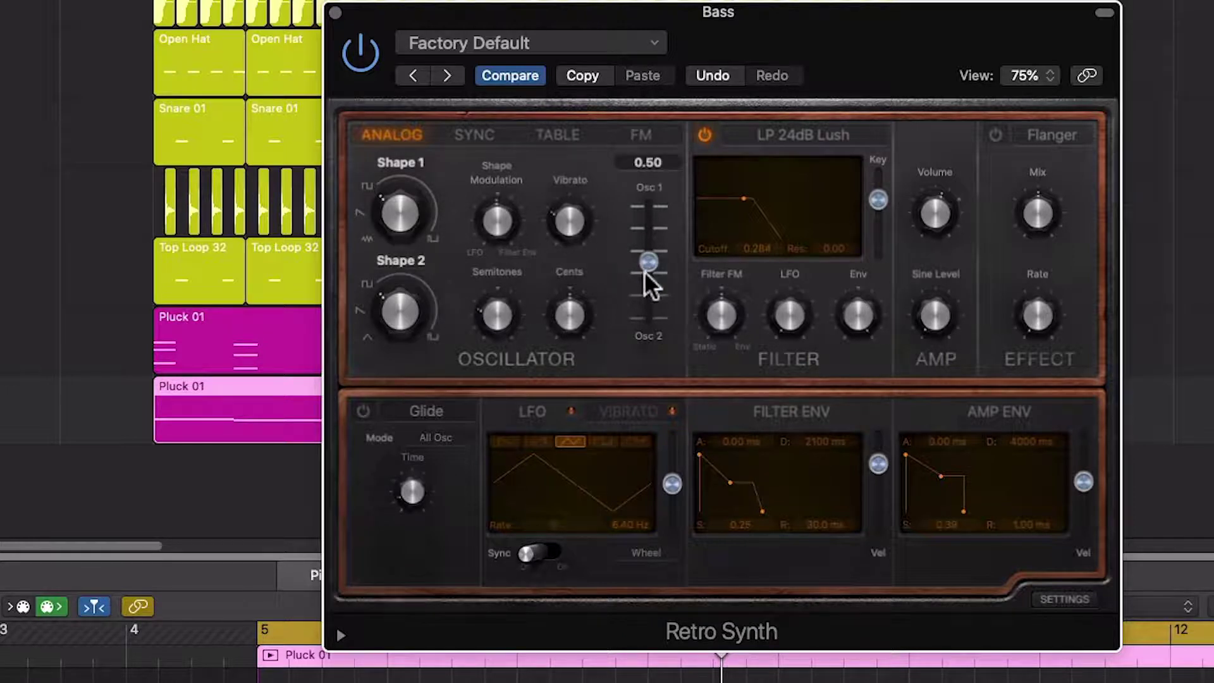
mouse_move(650, 262)
left_mouse_down()
mouse_move(643, 318)
mouse_move(650, 188)
mouse_move(646, 255)
left_mouse_up()
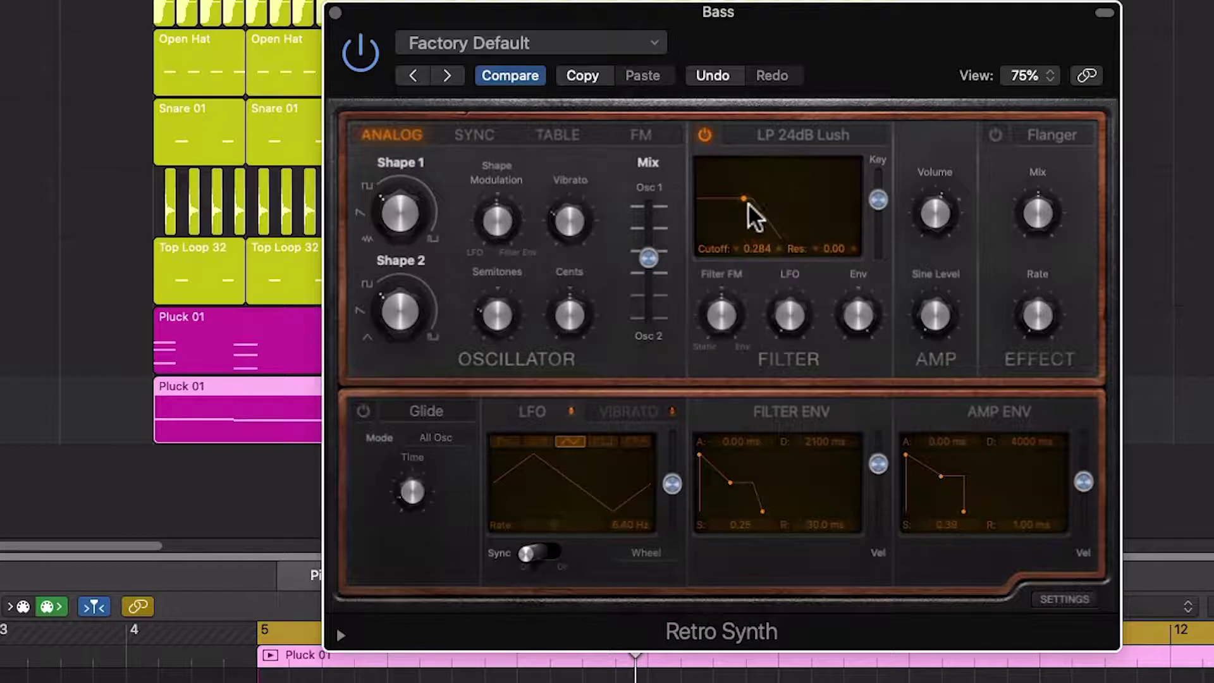
Lower the filter cutoff and slightly lengthen the amp envelope attack and release
left_click_drag(743, 198, 712, 199)
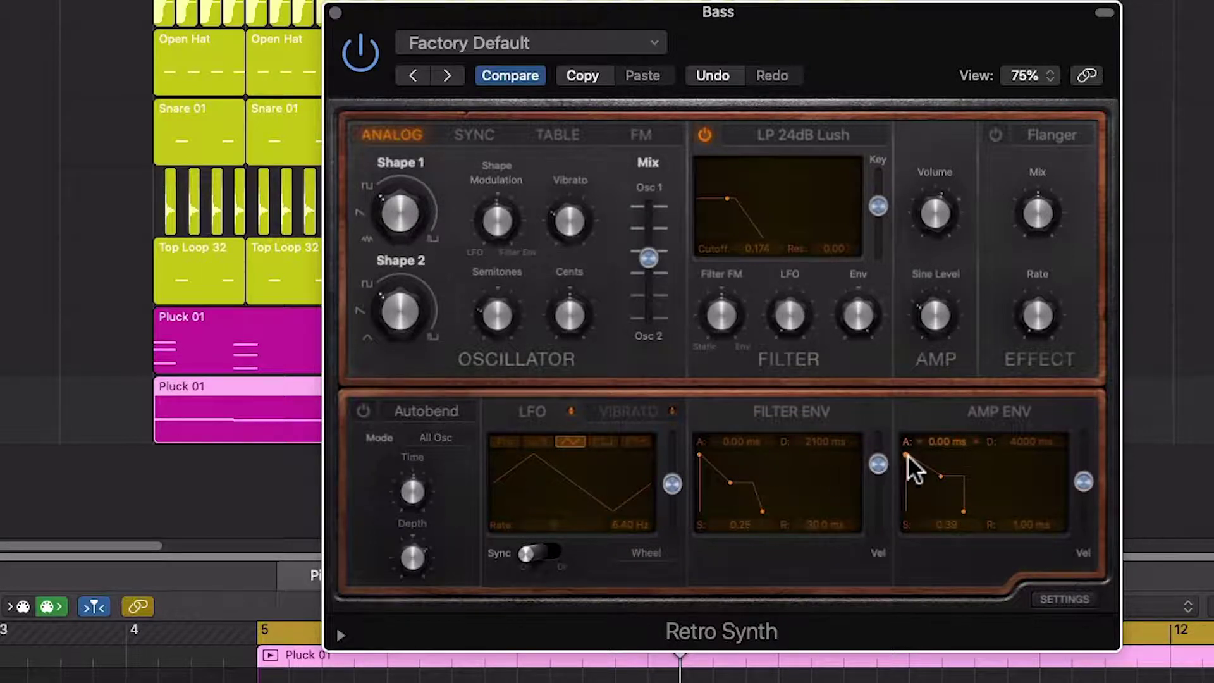
left_click_drag(907, 453, 911, 455)
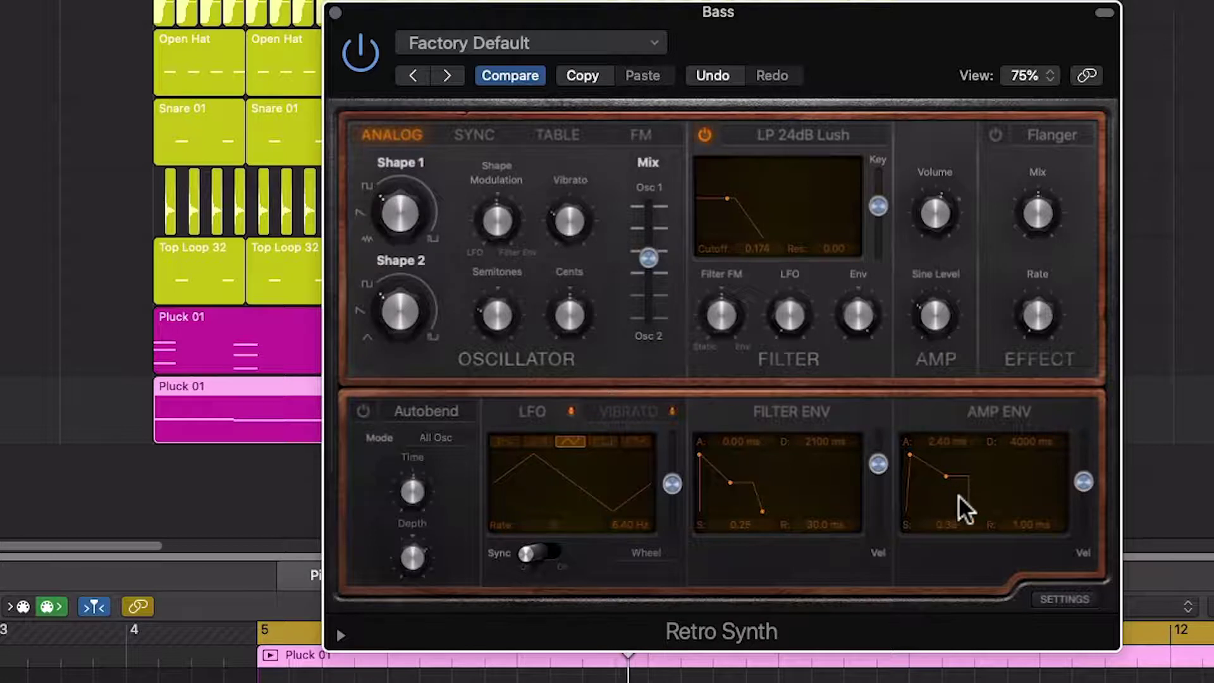
left_click_drag(968, 509, 976, 510)
Set the filter envelope to 0.40 ms attack, 1100 ms decay, 0.39 sustain, 130 ms release and cutoff 0.154
mouse_move(699, 455)
left_mouse_down()
mouse_move(739, 461)
mouse_move(723, 454)
left_mouse_up()
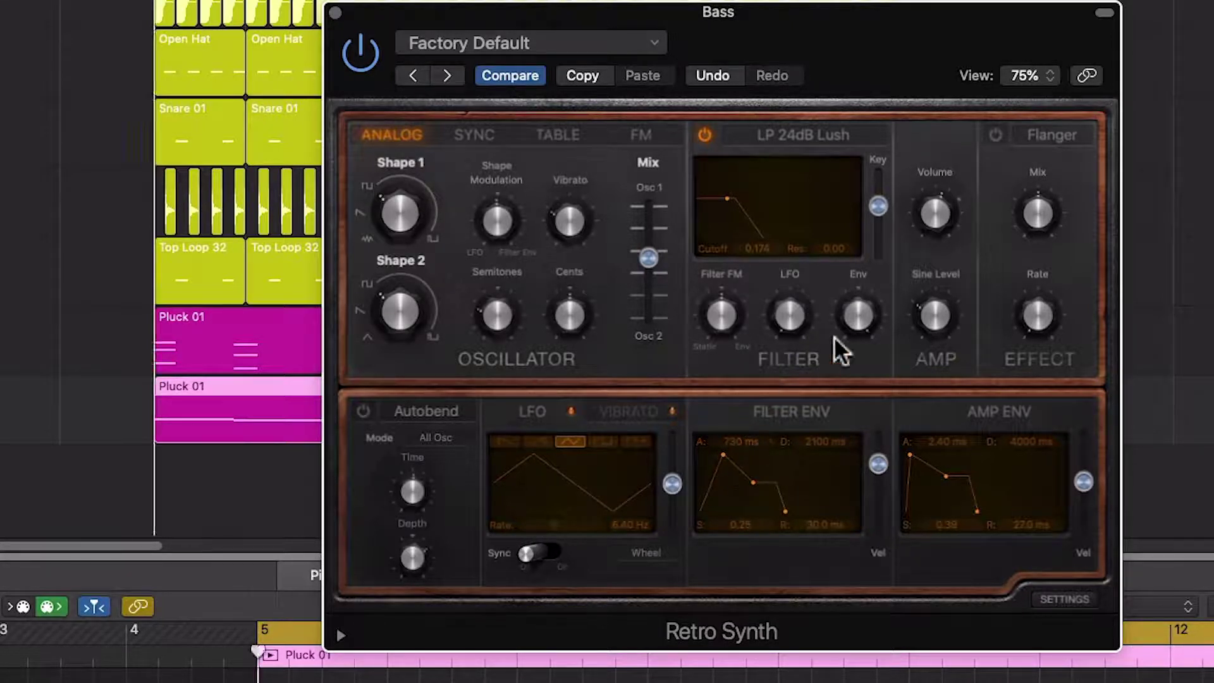
mouse_move(846, 332)
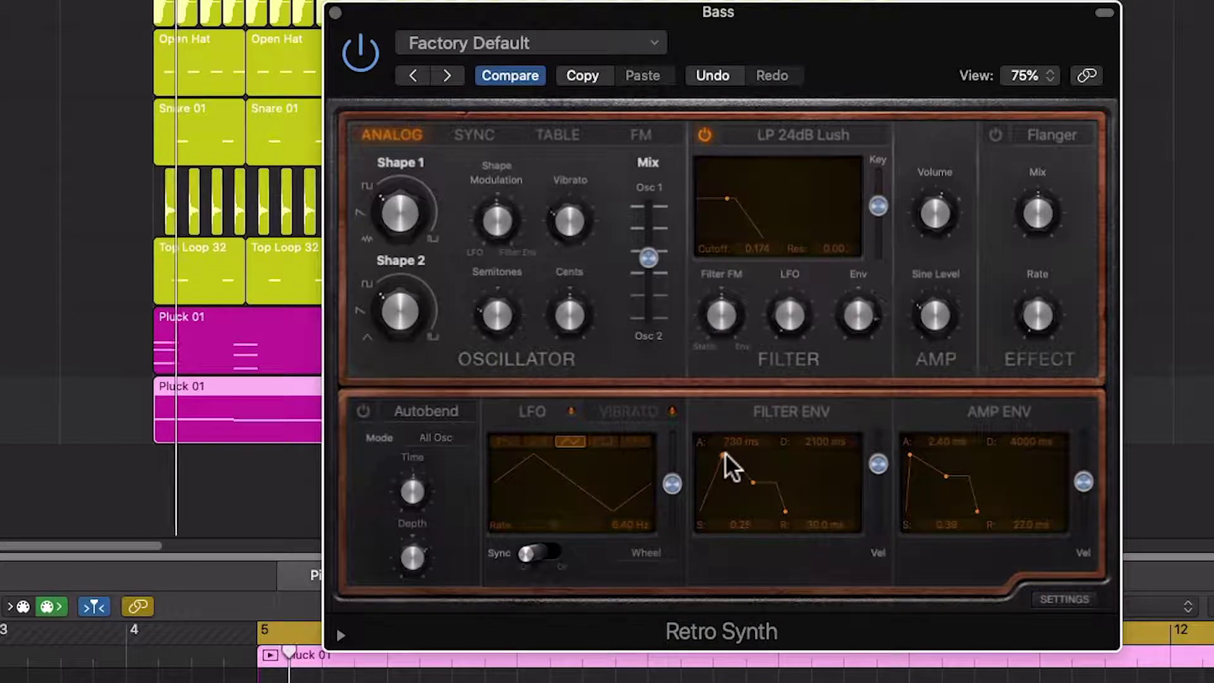
left_click_drag(724, 453, 701, 458)
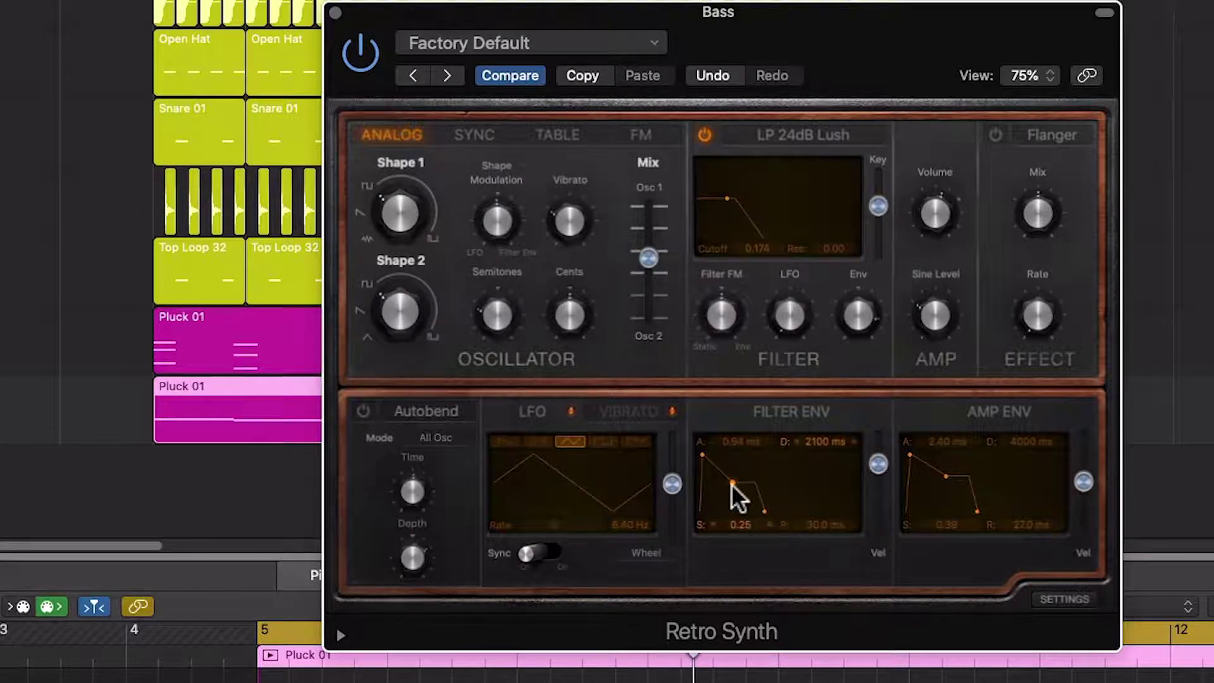
left_click_drag(731, 484, 765, 514)
left_click_drag(703, 454, 702, 456)
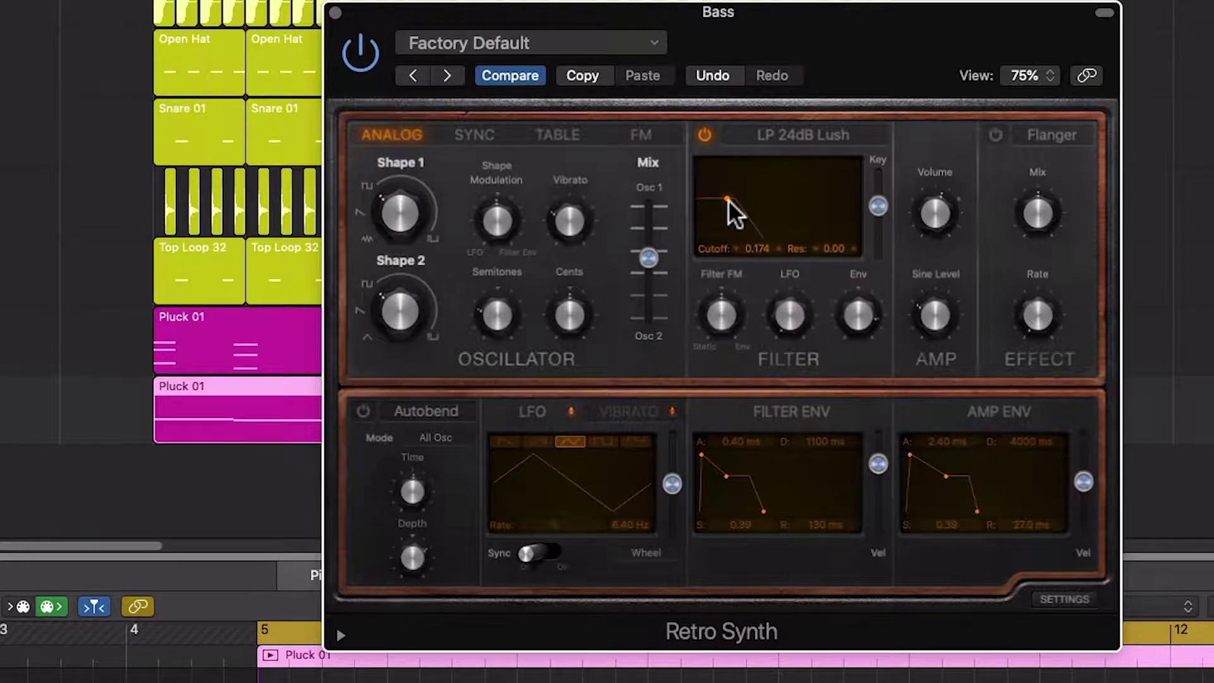
left_click_drag(727, 199, 725, 199)
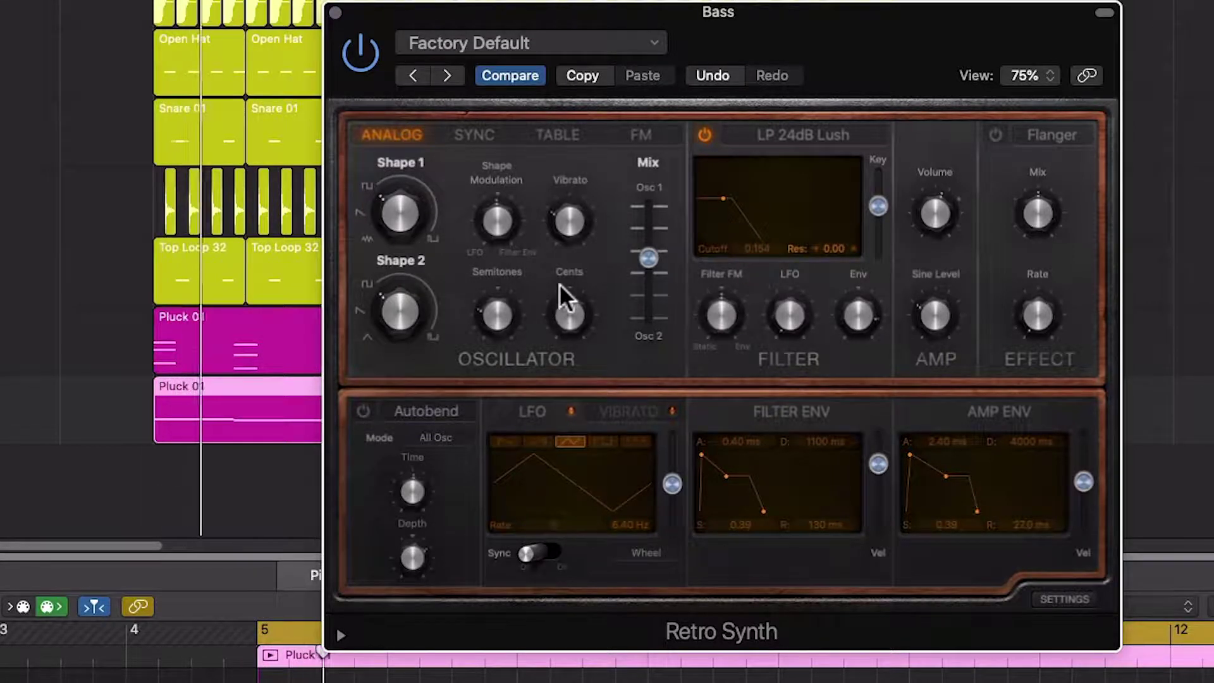
left_click_drag(409, 218, 404, 241)
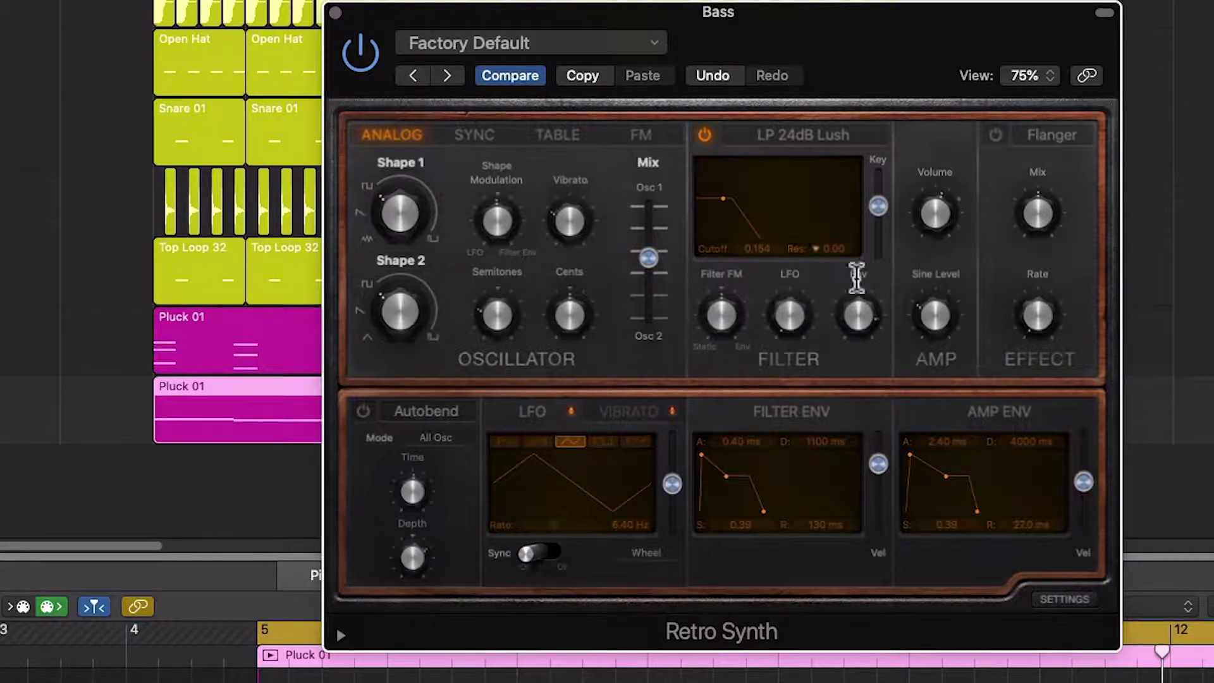
Try the BP 6dB Sharp and HP 12dB Creamy filter types
left_click(806, 135)
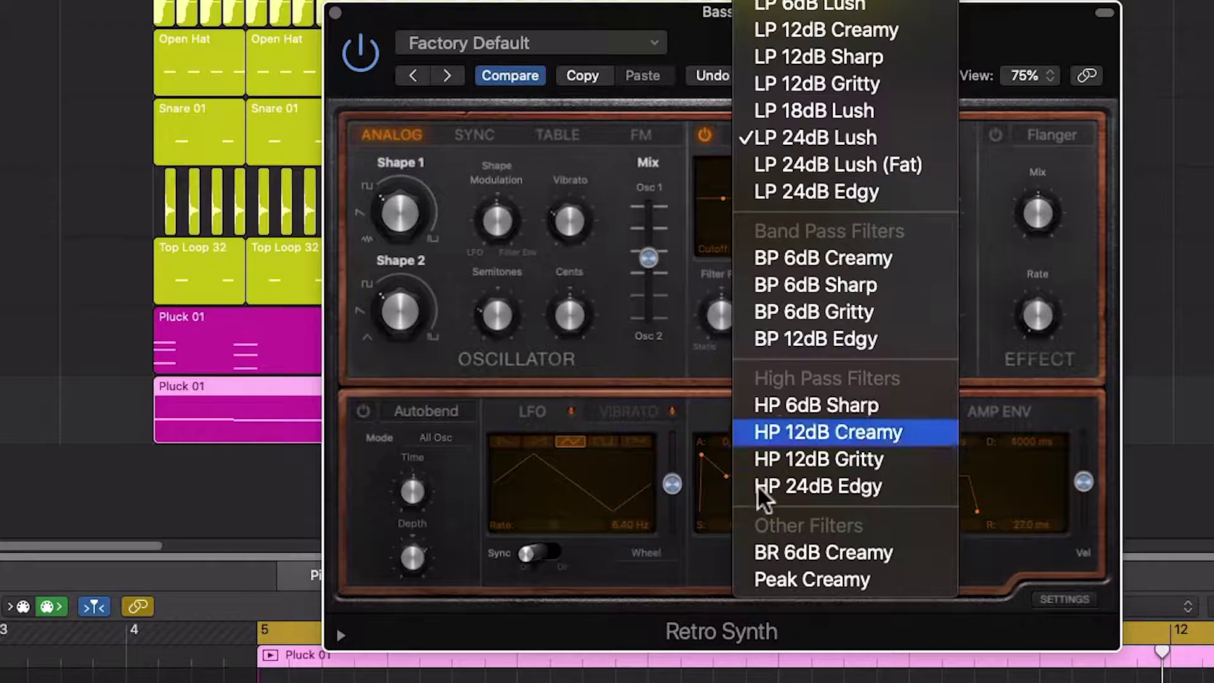
left_click(824, 284)
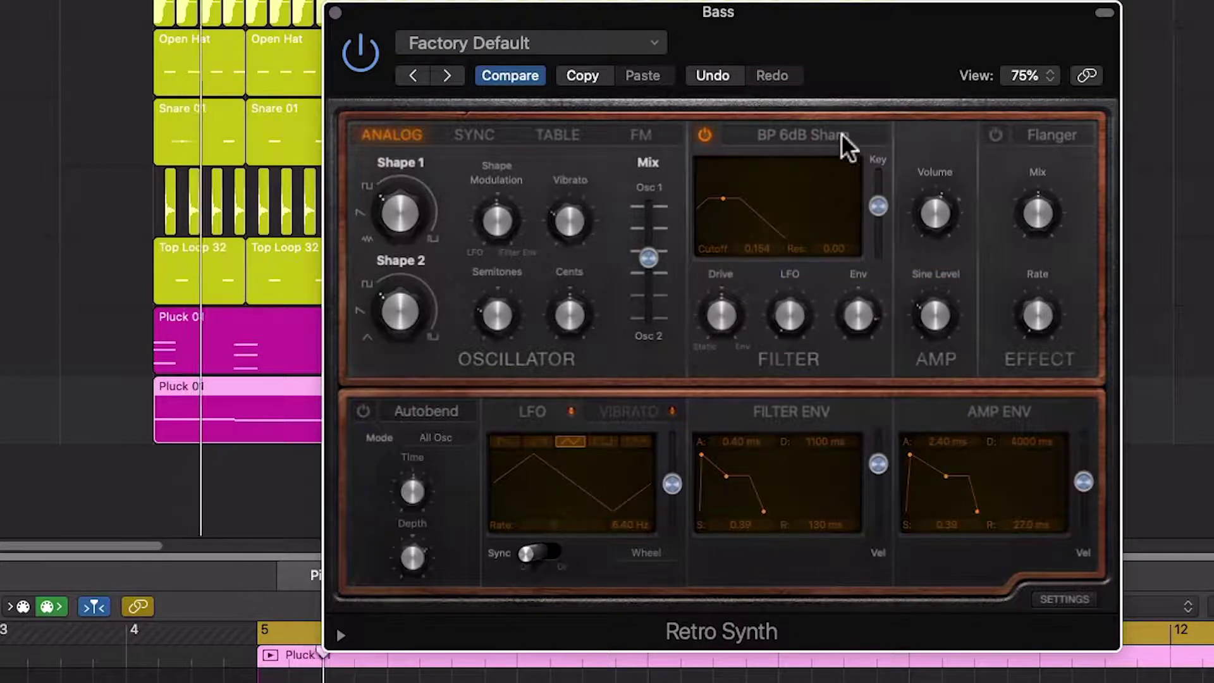
left_click(838, 131)
left_click(828, 281)
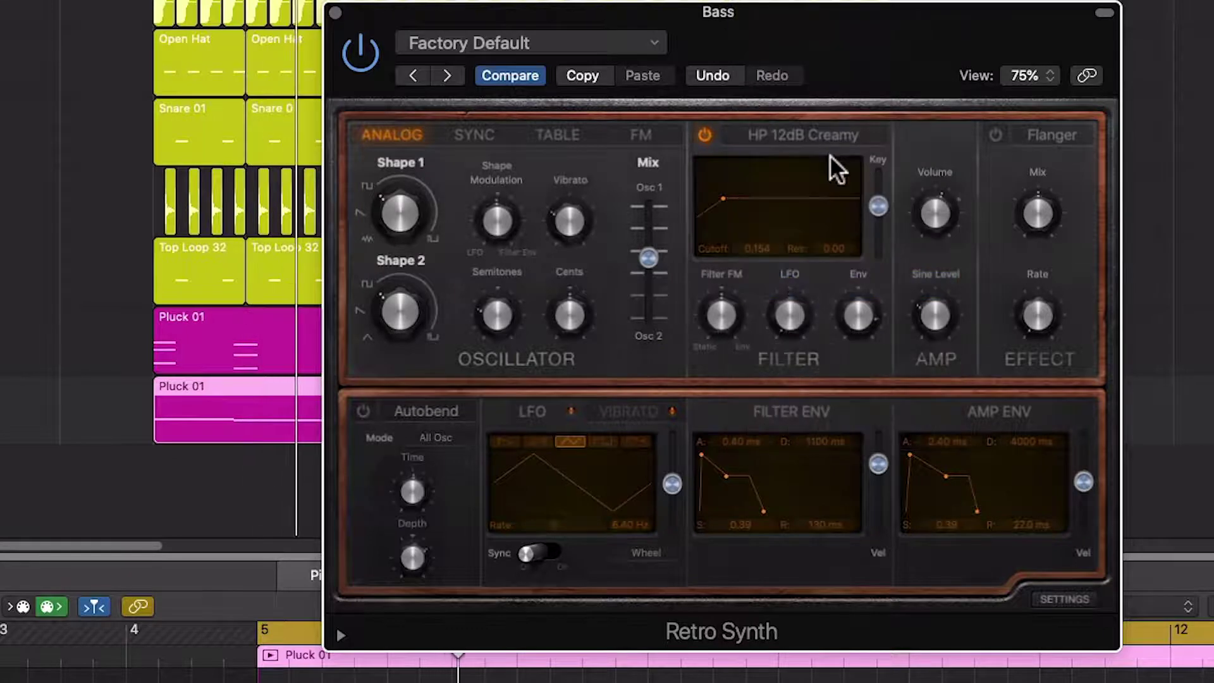
Choose the LP 24dB Edgy filter with cutoff 0.138 and return Shape 1 to 50.0 %
left_click(828, 135)
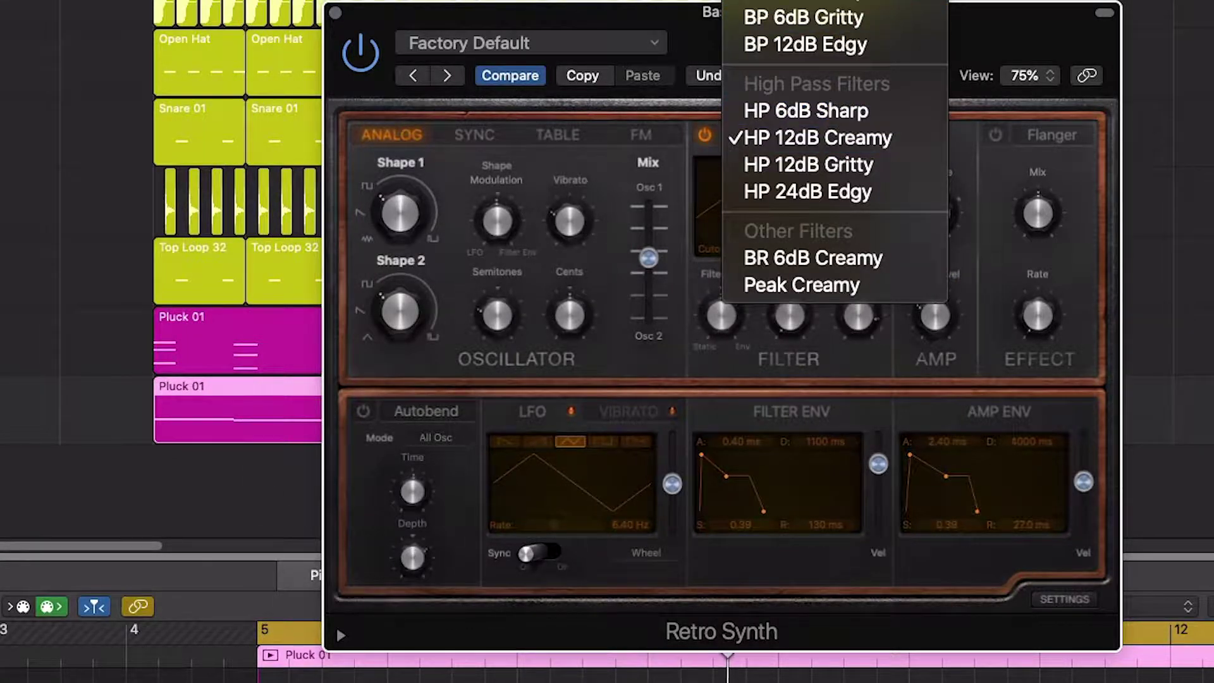
left_click(810, 17)
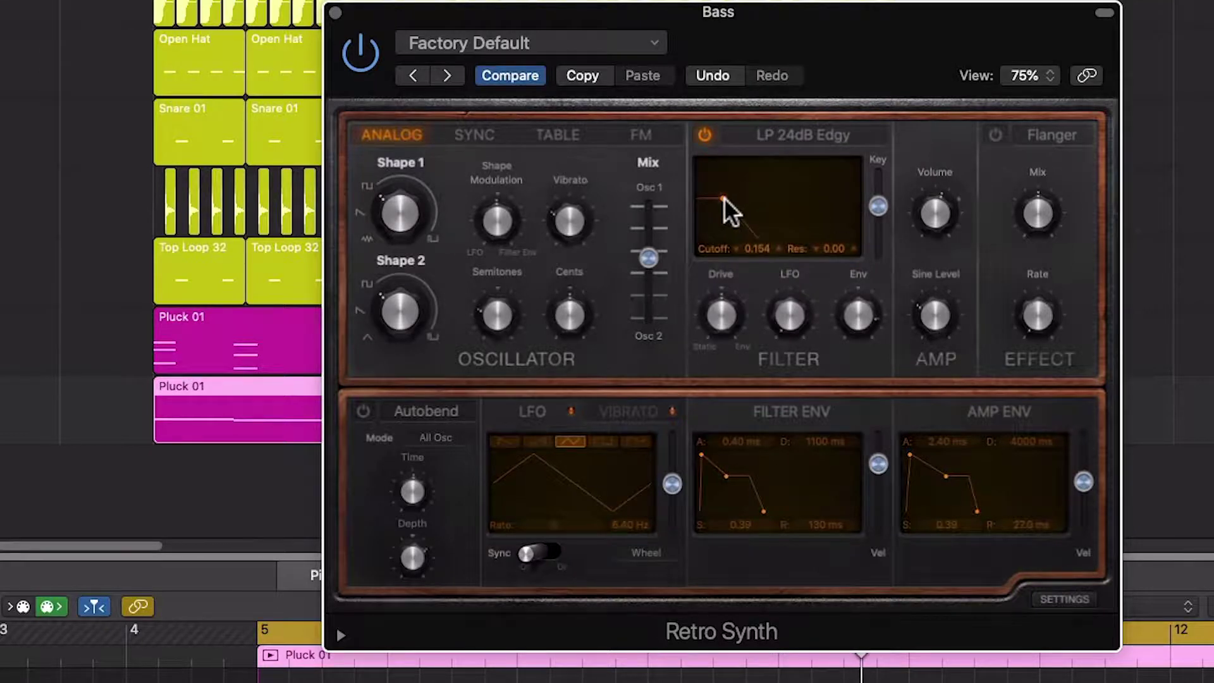
left_click_drag(725, 199, 727, 199)
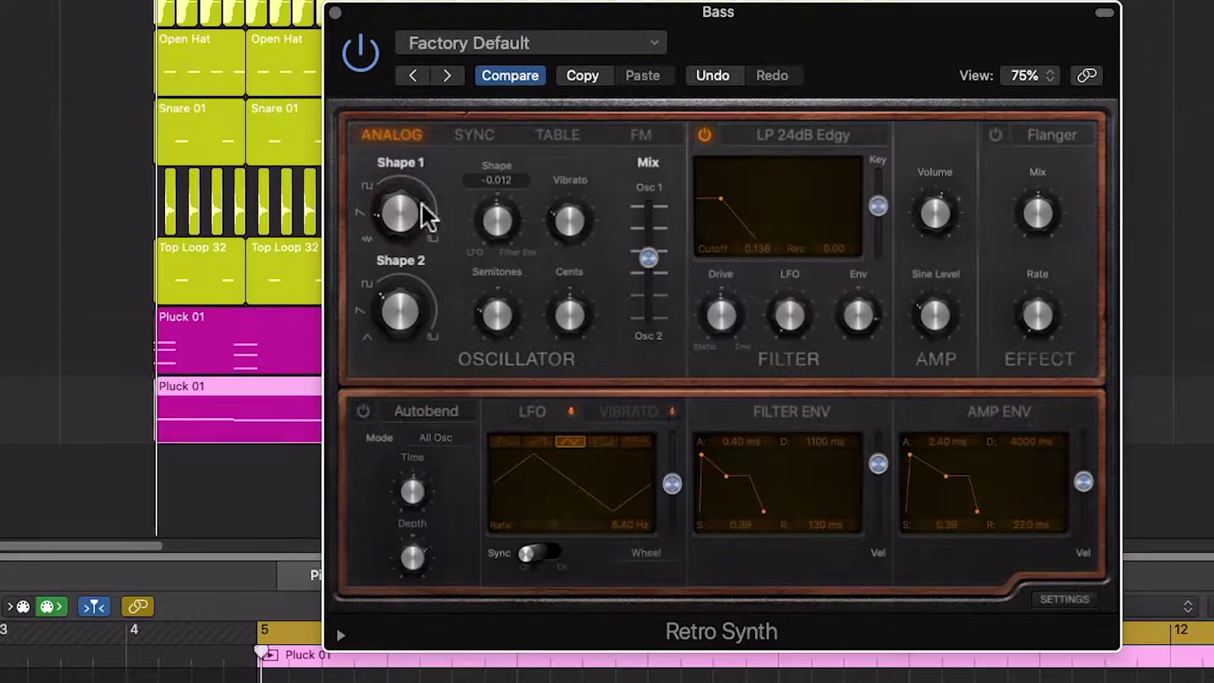
left_click_drag(401, 199, 403, 195)
left_click(403, 195, "alt")
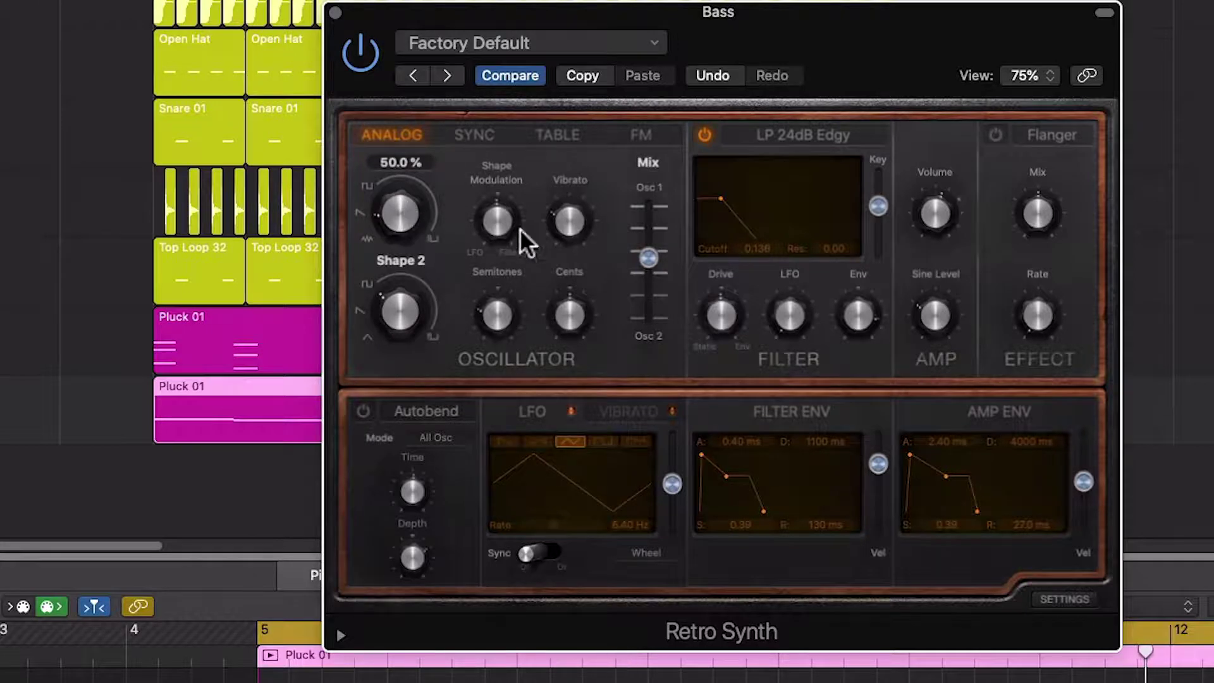
Close the Retro Synth, play from bar 5 and lower the Bass volume to -8.0 dB
key("v")
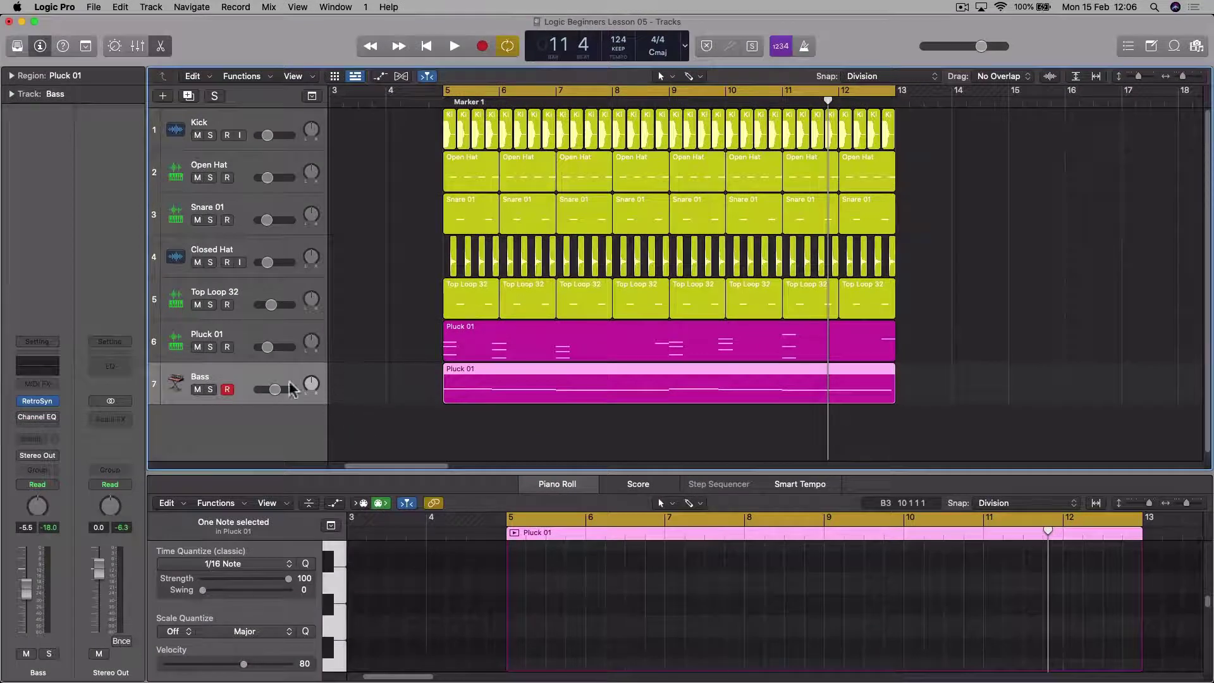
key("space")
left_click_drag(278, 389, 256, 395)
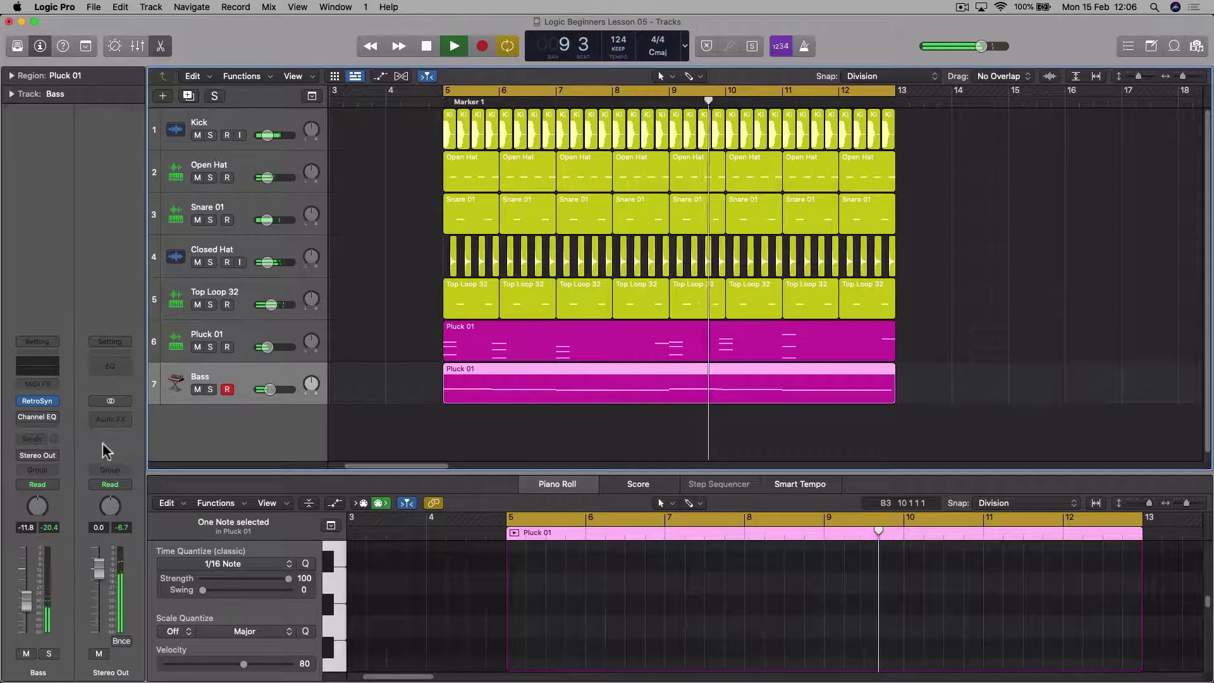
key("space")
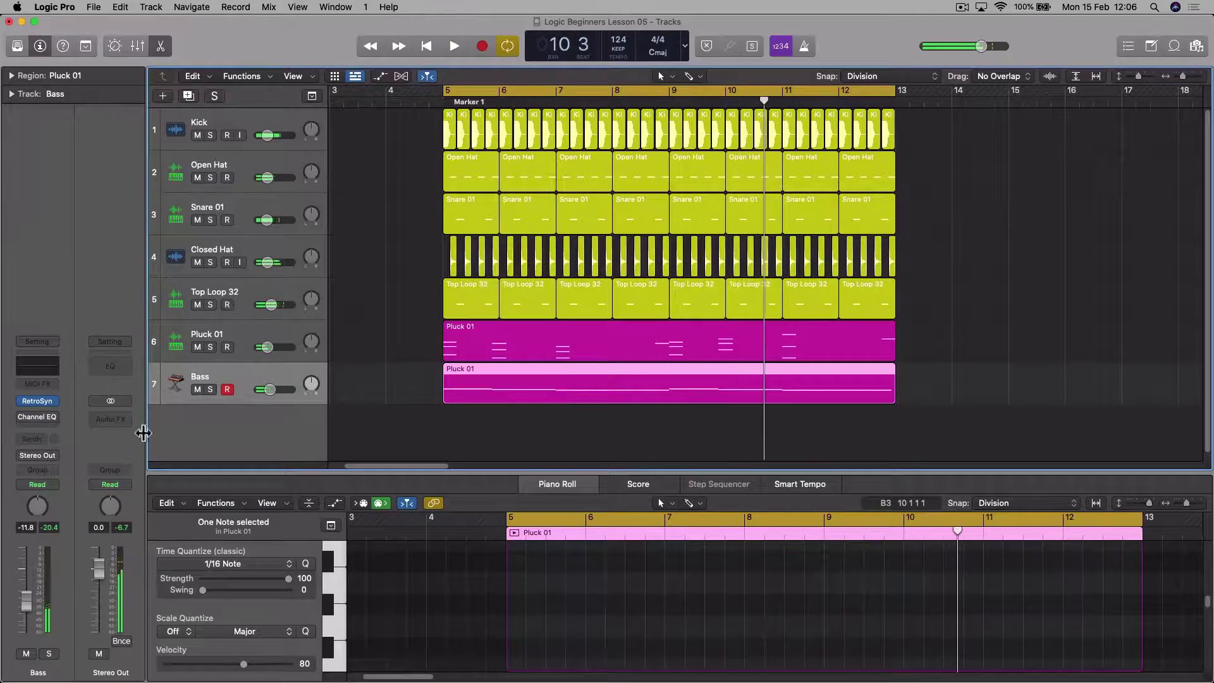
Add a Bass send to Bus 1 (Main Reverb) and play to hear the reverb
left_click(36, 441)
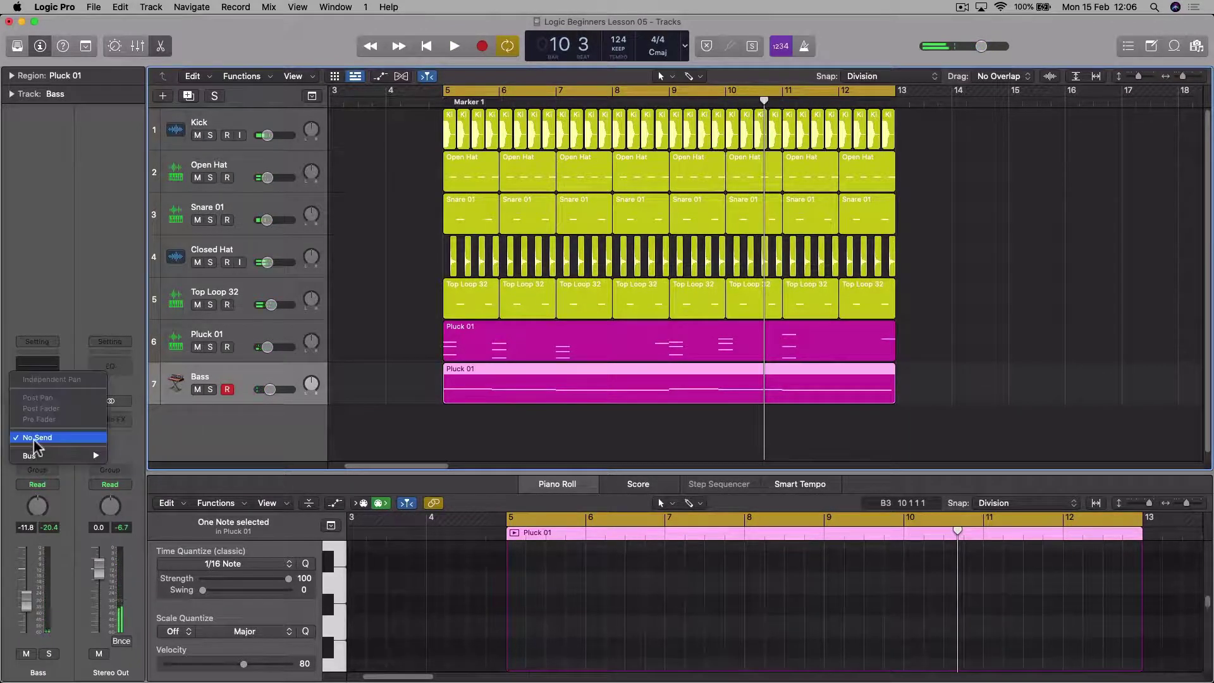
mouse_move(40, 455)
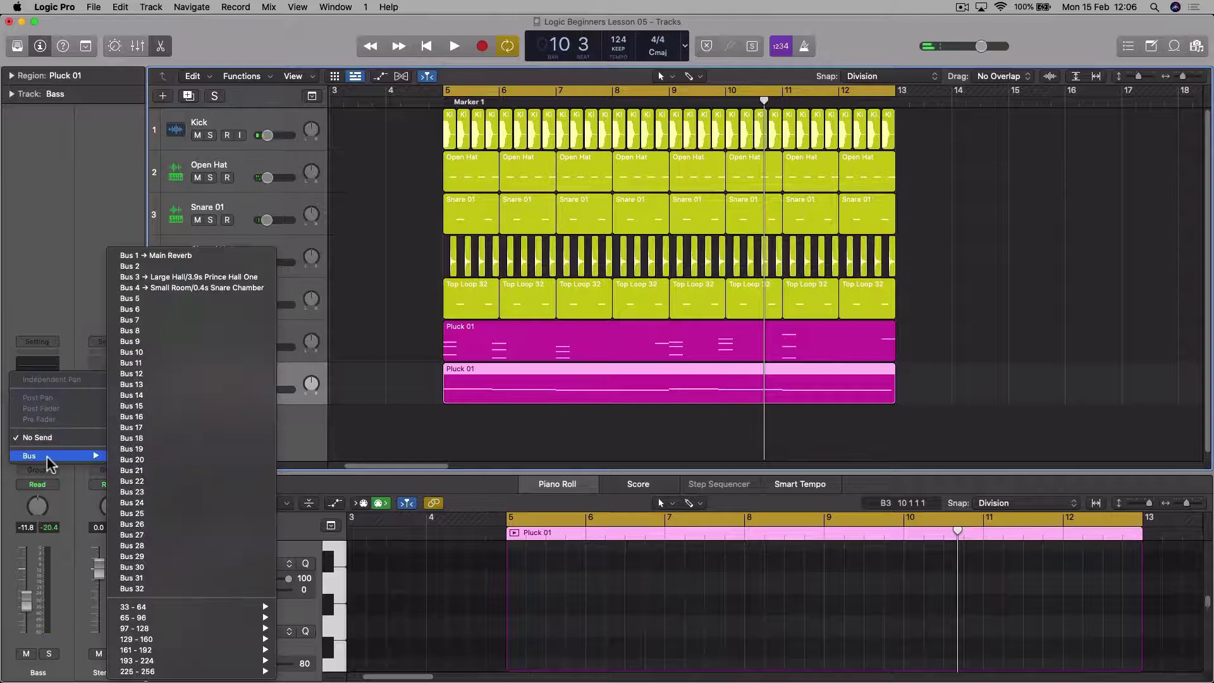
left_click(201, 259)
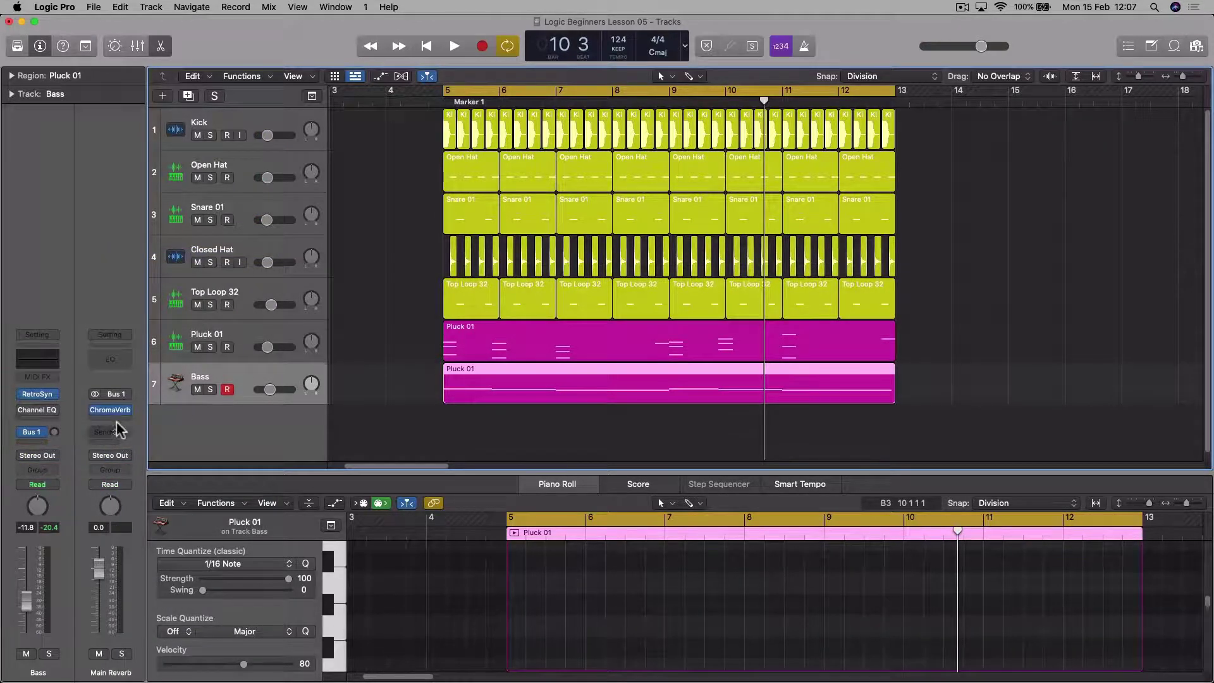
key("space")
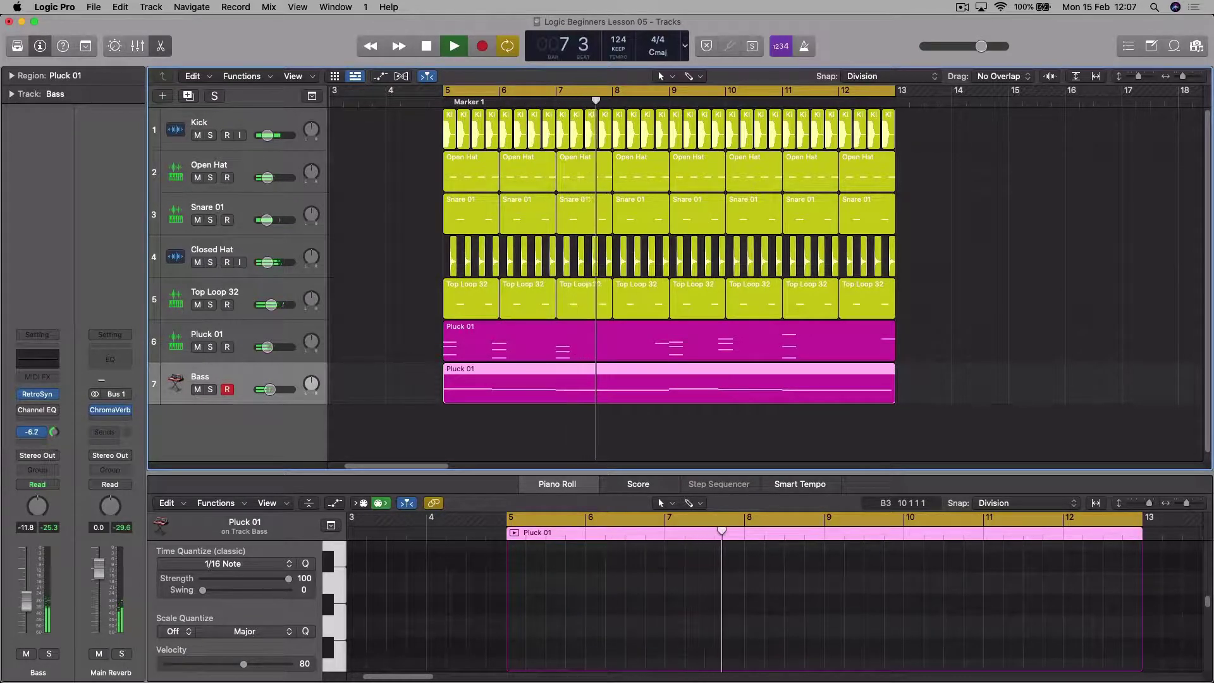
Solo the Bass track and raise its Bus 1 reverb send level
key("s")
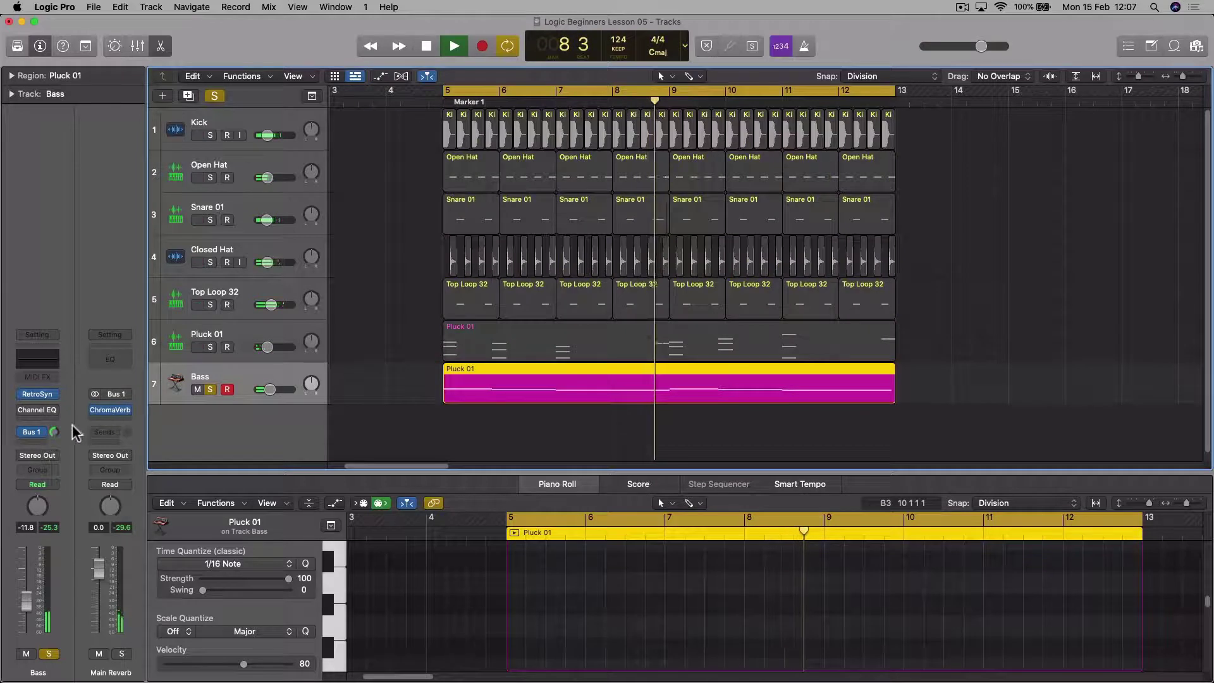
left_click_drag(54, 432, 55, 475)
key("space")
Transpose all six Bass region notes down an octave in the Piano Roll and play them back
double_click(604, 400)
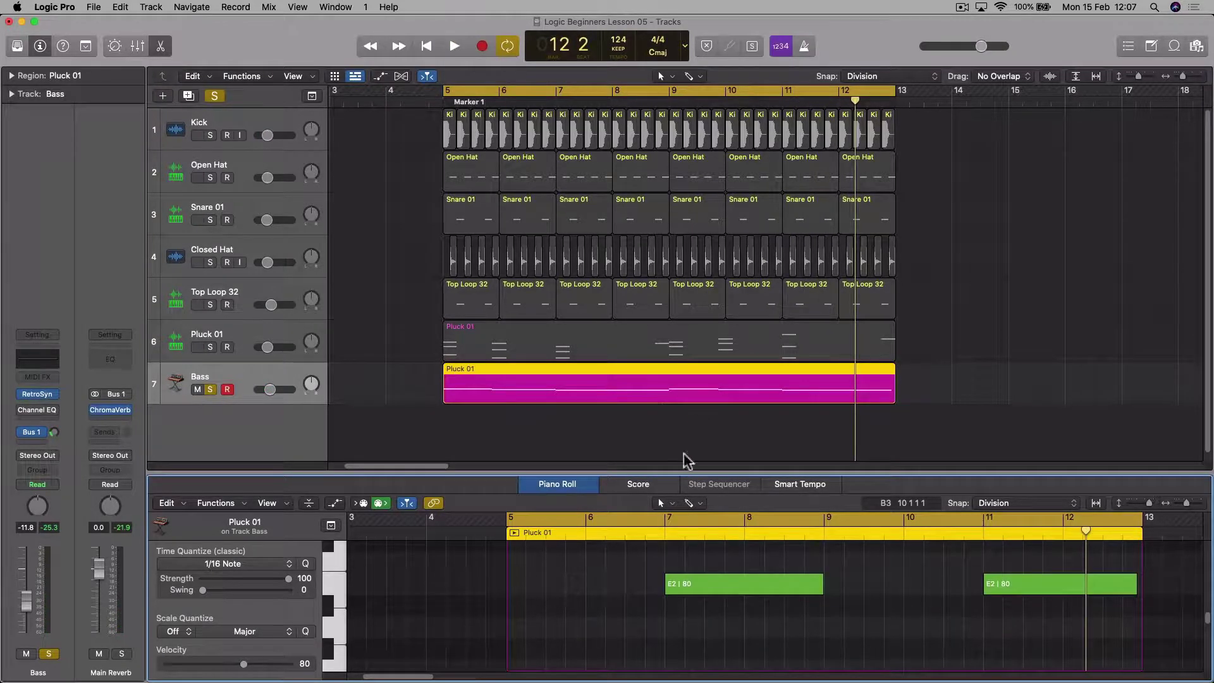
left_click_drag(686, 473, 695, 204)
scroll(730, 356, "up", 10)
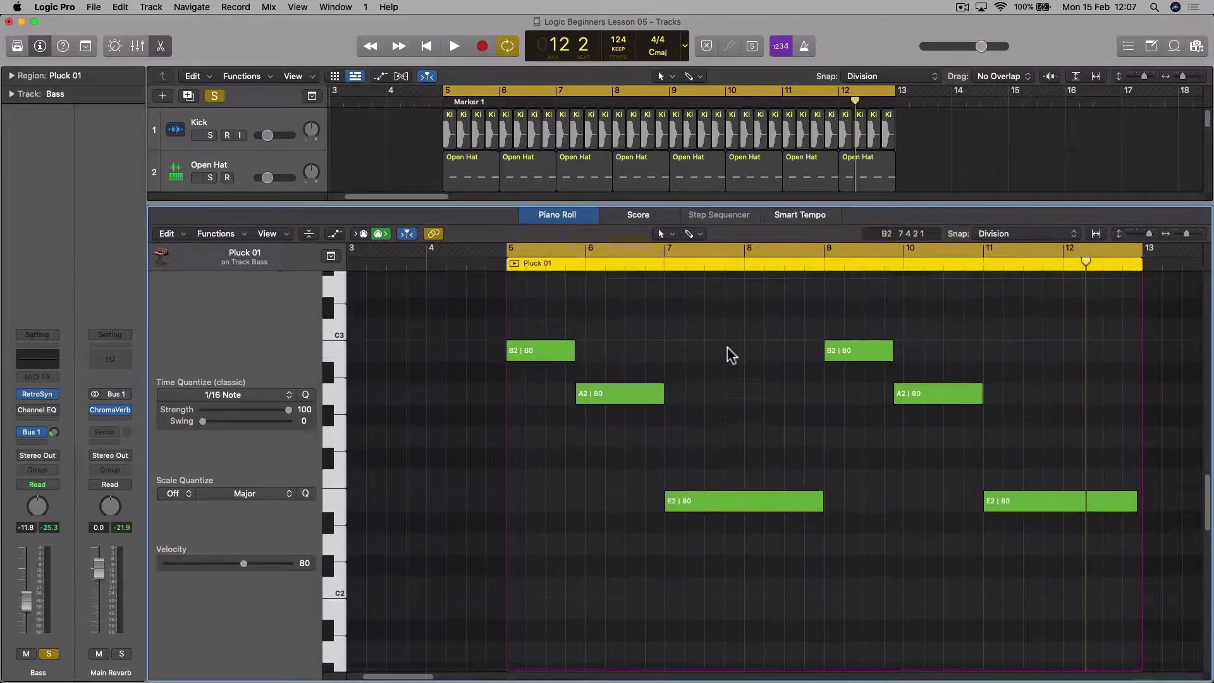
scroll(730, 356, "down", 2)
left_click_drag(515, 385, 949, 632)
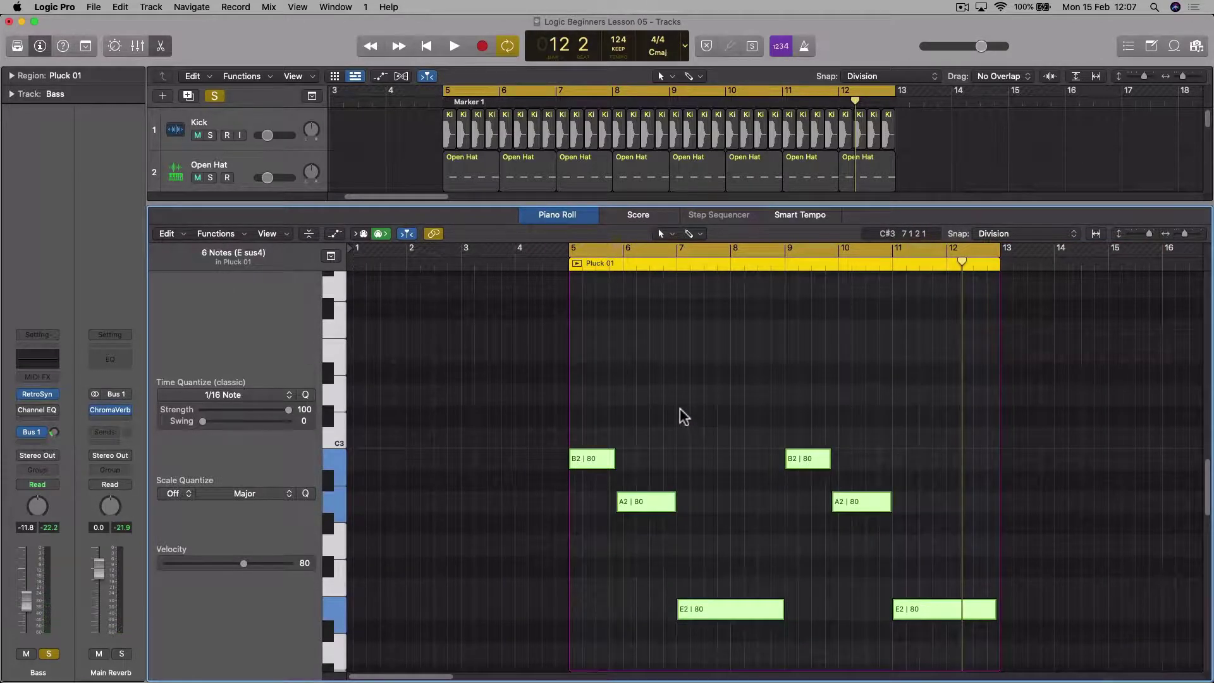
key("Delete")
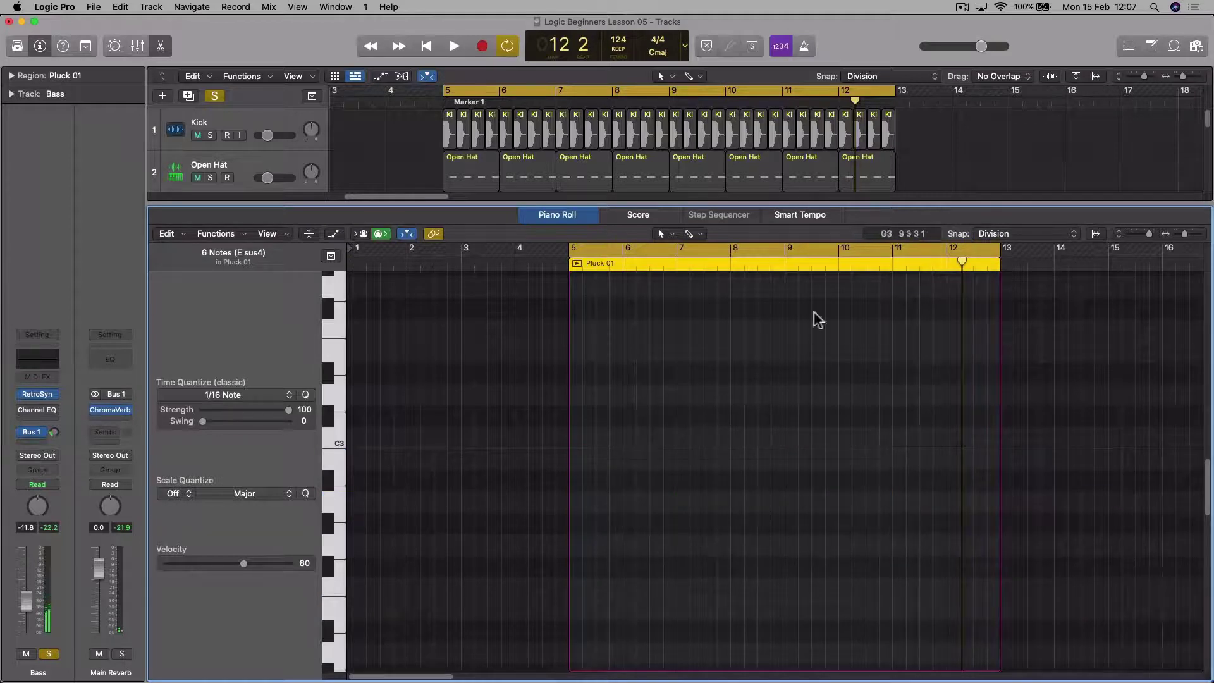
key("space")
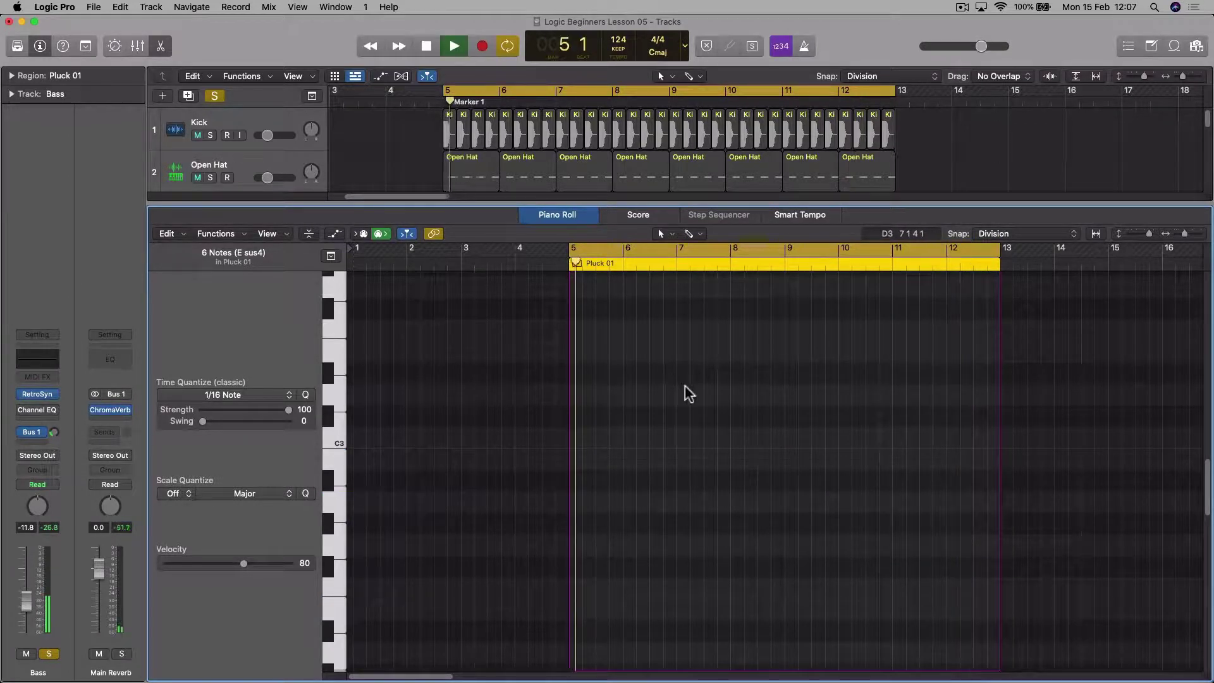
left_click_drag(659, 205, 640, 453)
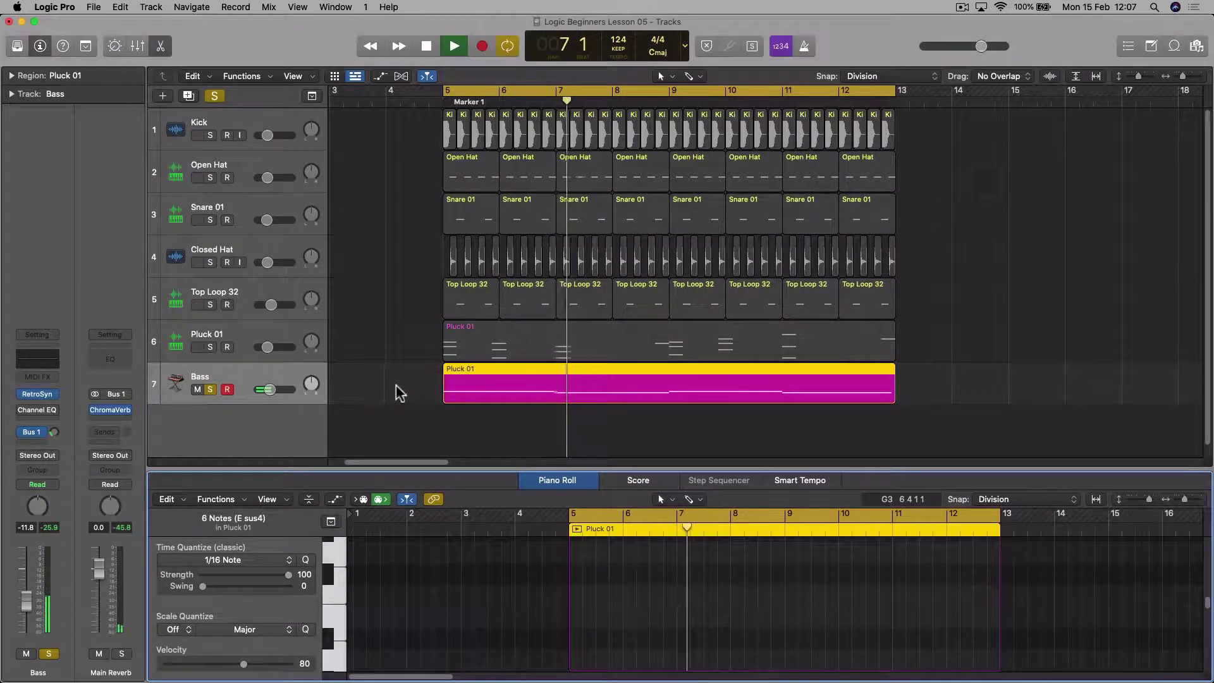
Unsolo the Bass, set its volume to -12.8 dB, compare with mute on and off, then stop
left_click(211, 389)
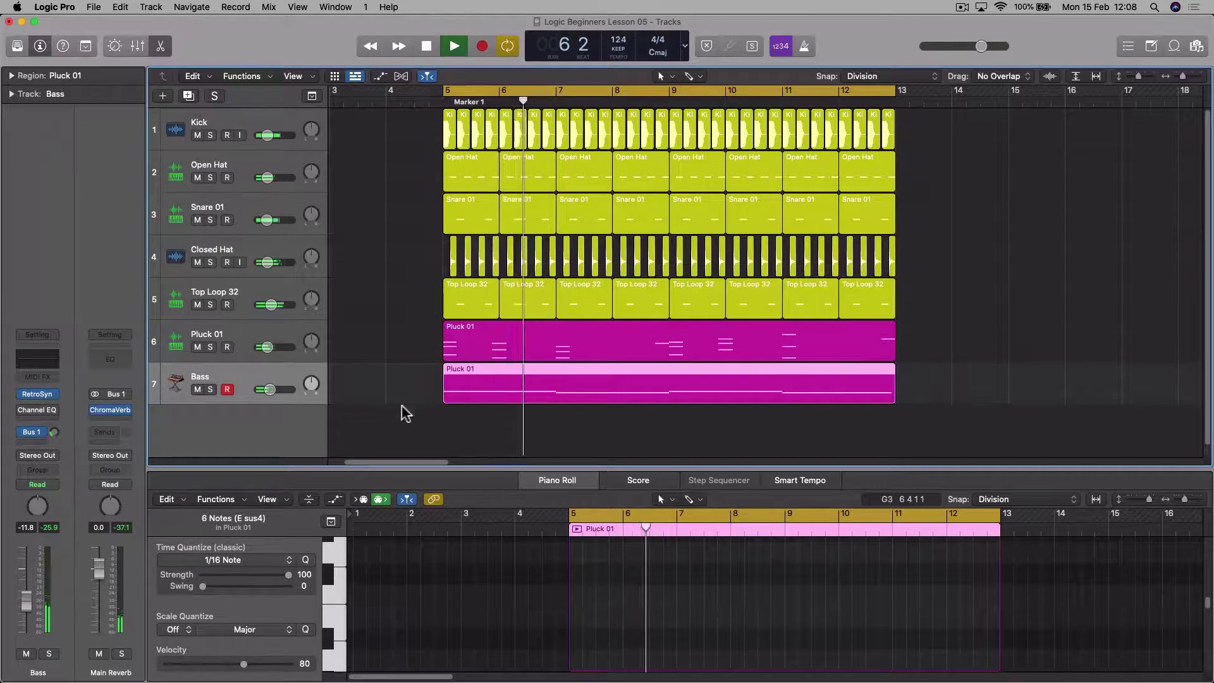
left_click(270, 389)
left_click_drag(270, 389, 269, 389)
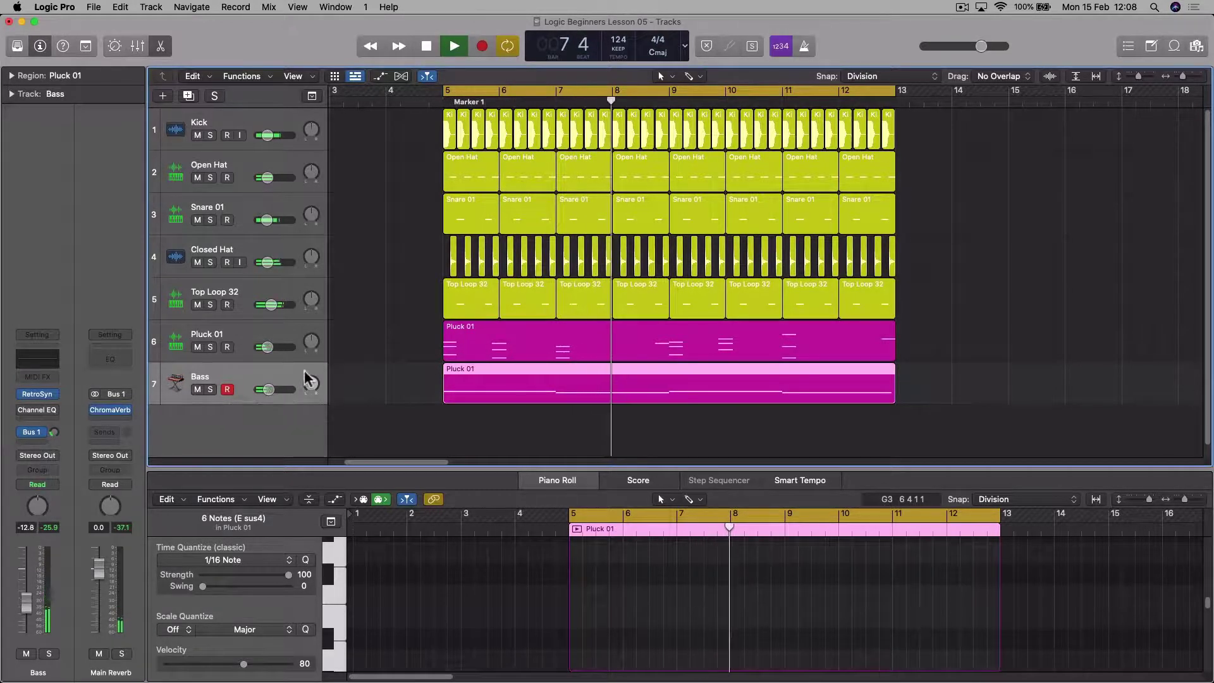
left_click(197, 389)
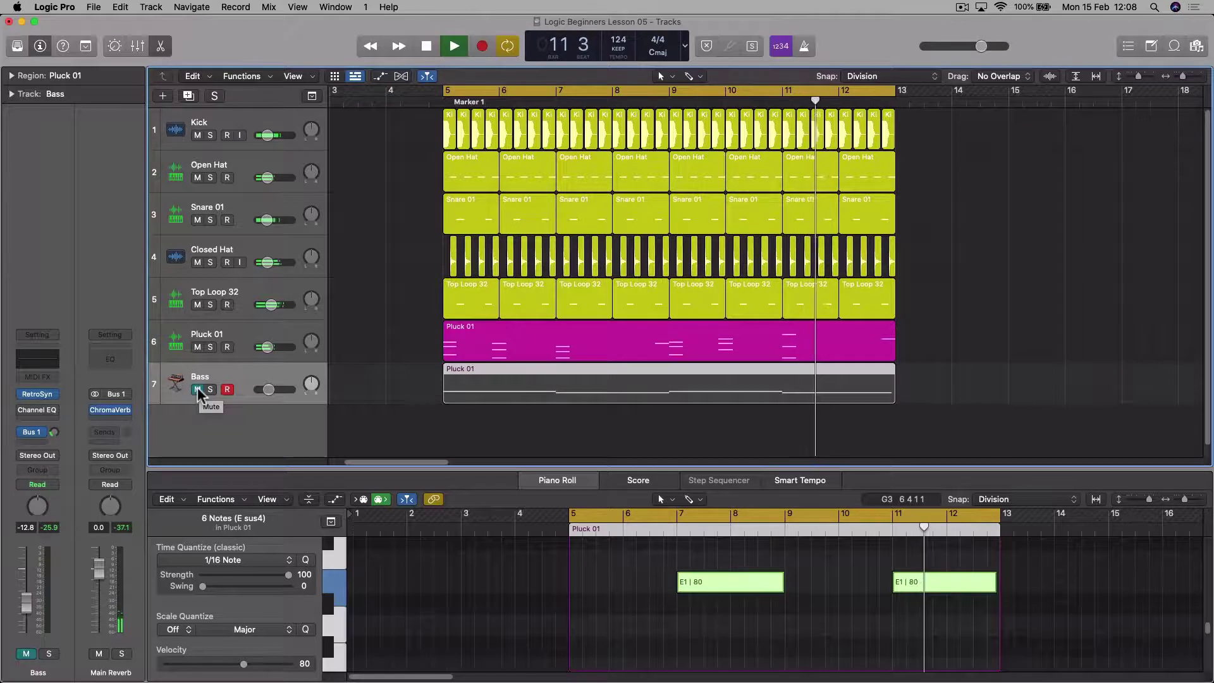
left_click(197, 390)
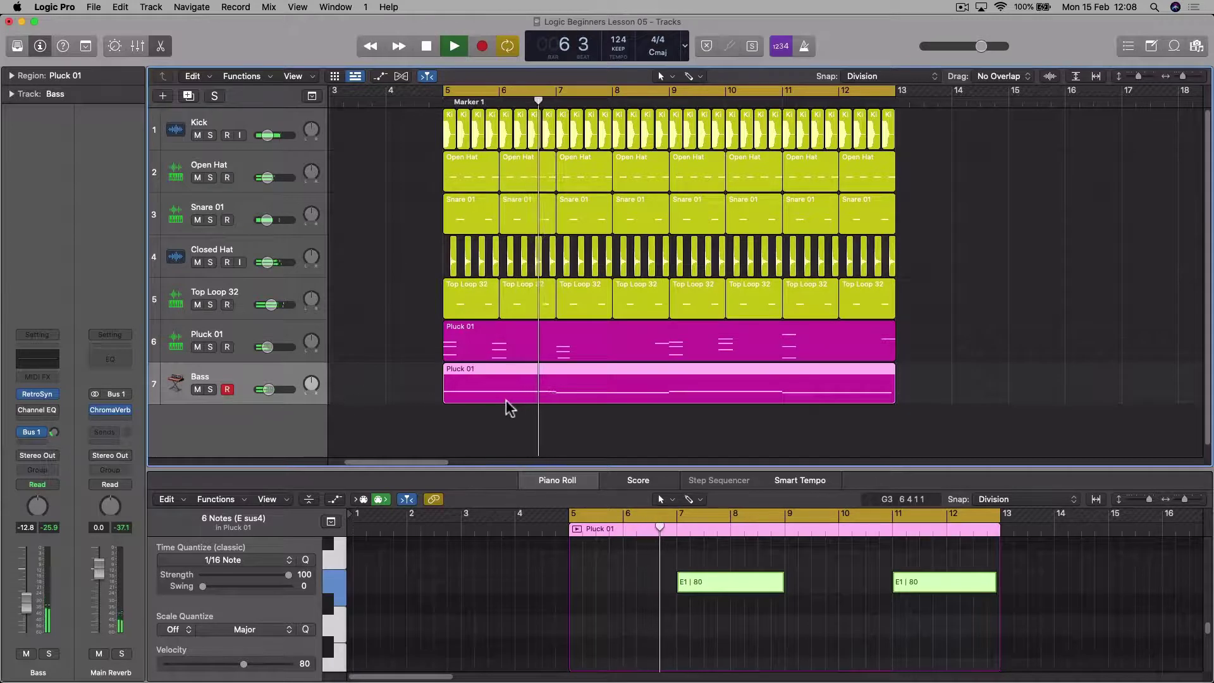
key("space")
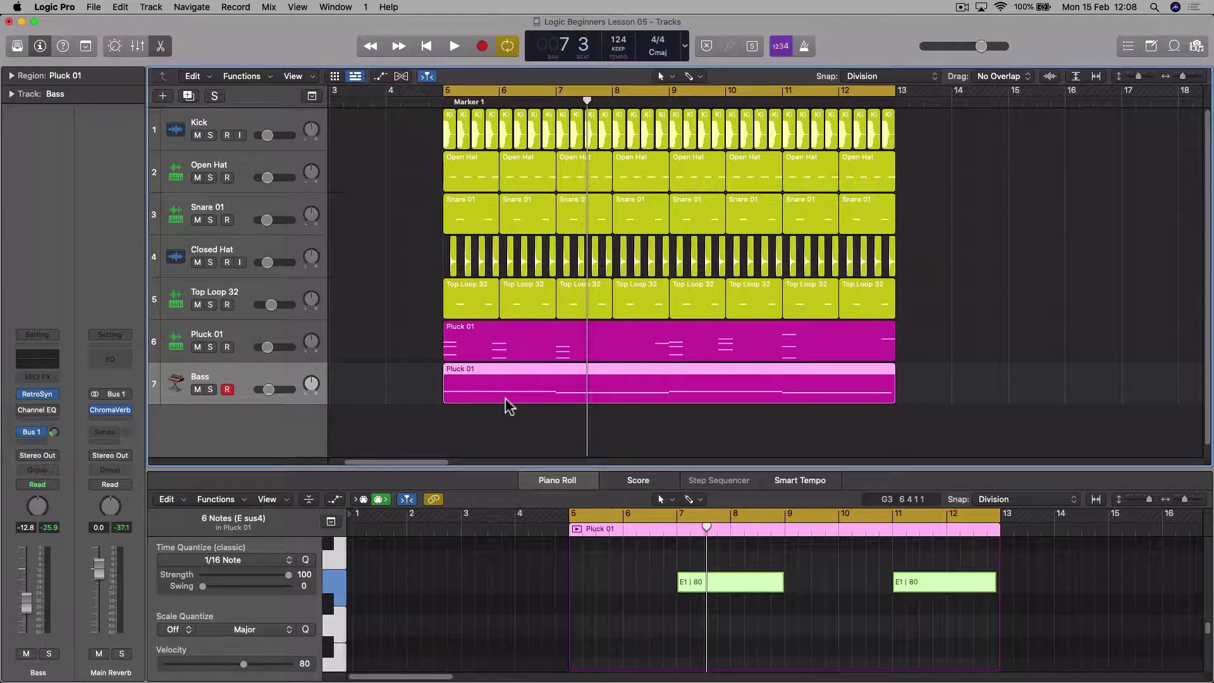
Open the Bass track's Retro Synth and audition Sync and Table oscillator modes before returning to Analog
key("v")
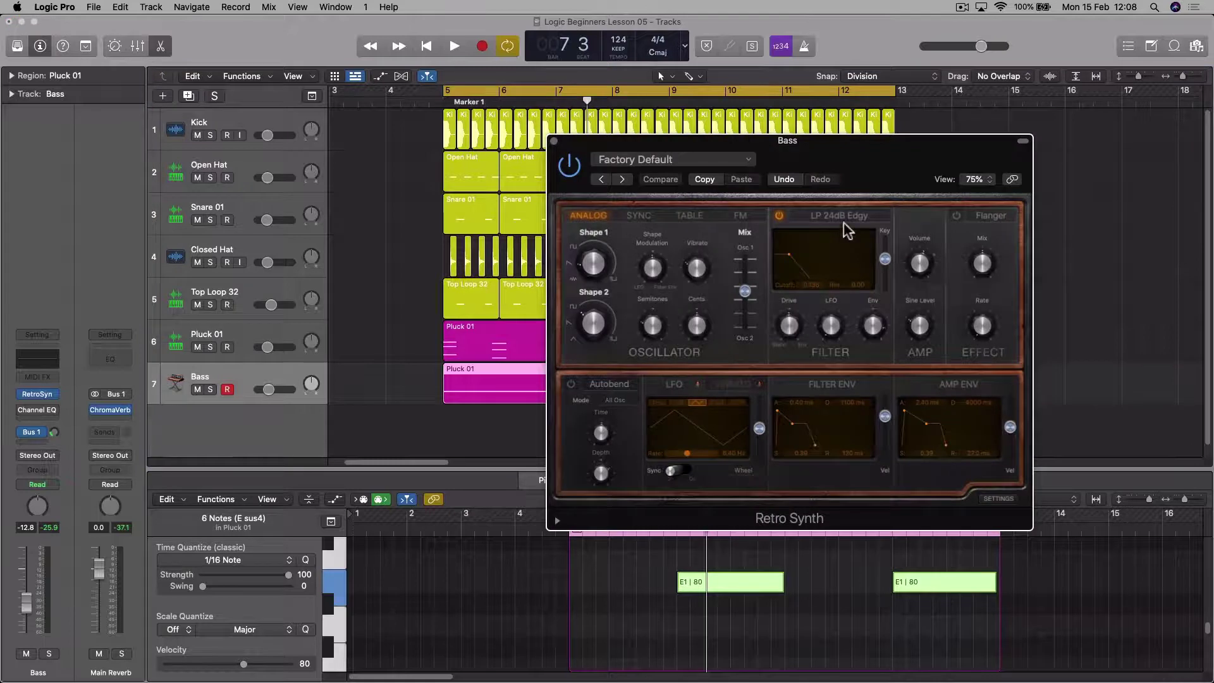
left_click_drag(848, 138, 803, 143)
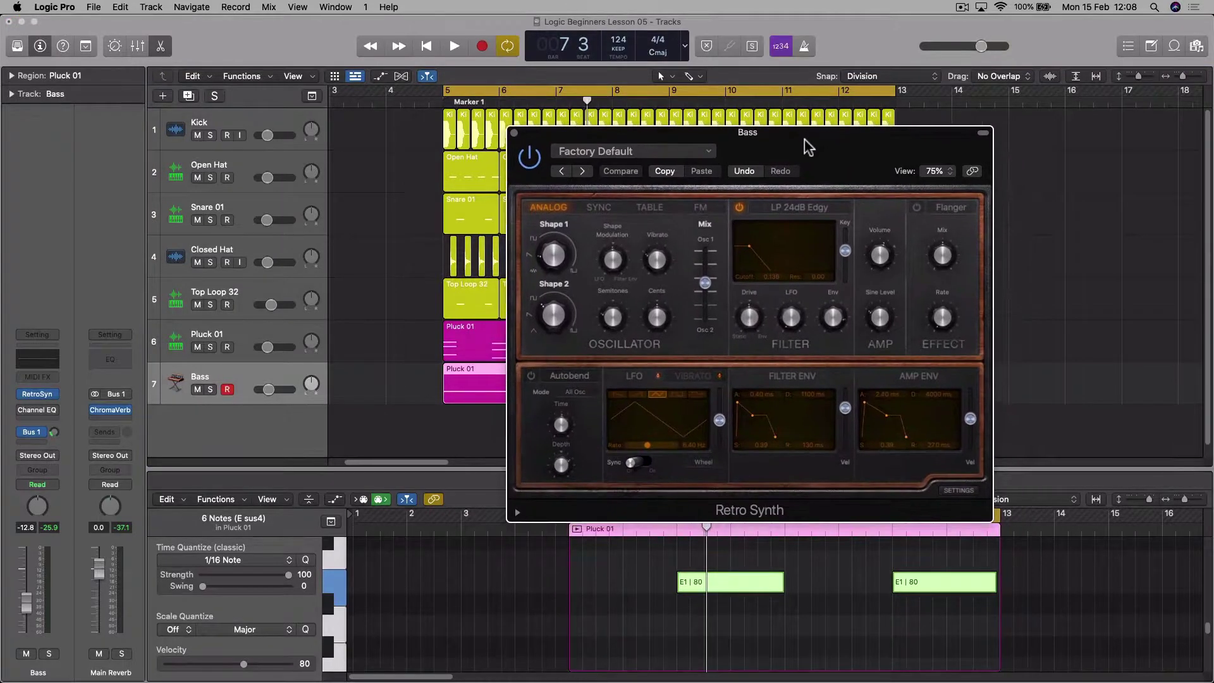
mouse_move(551, 256)
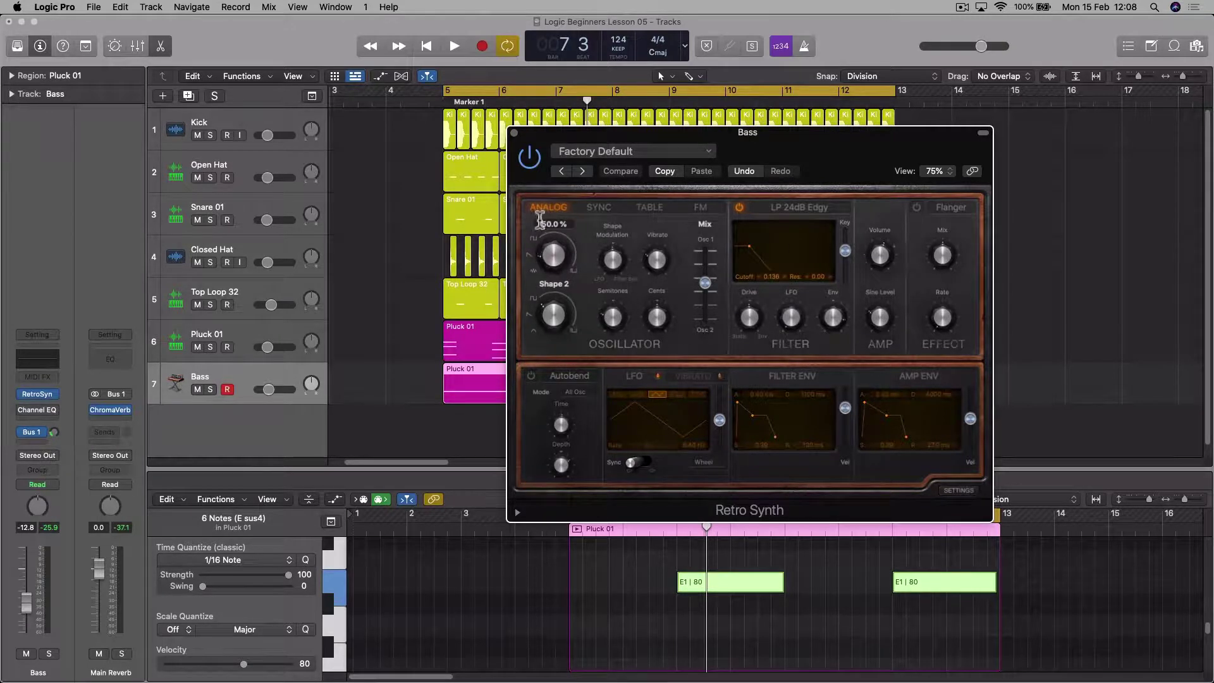
left_click(606, 208)
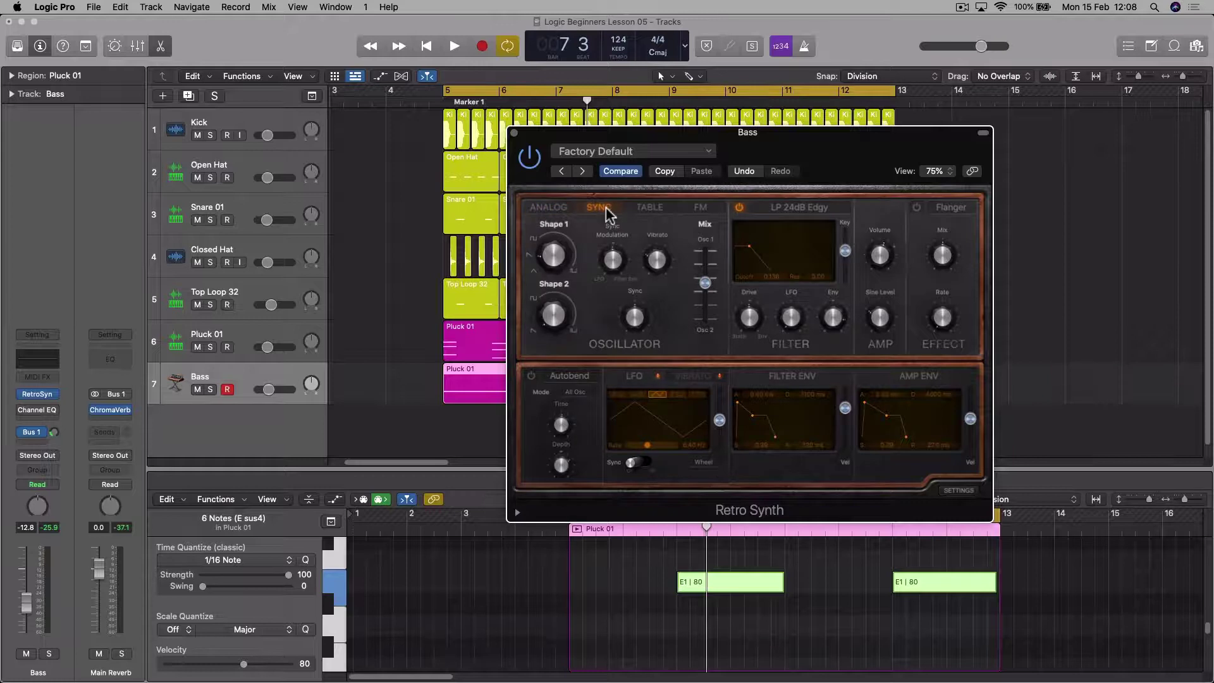
left_click(649, 209)
left_click(561, 208)
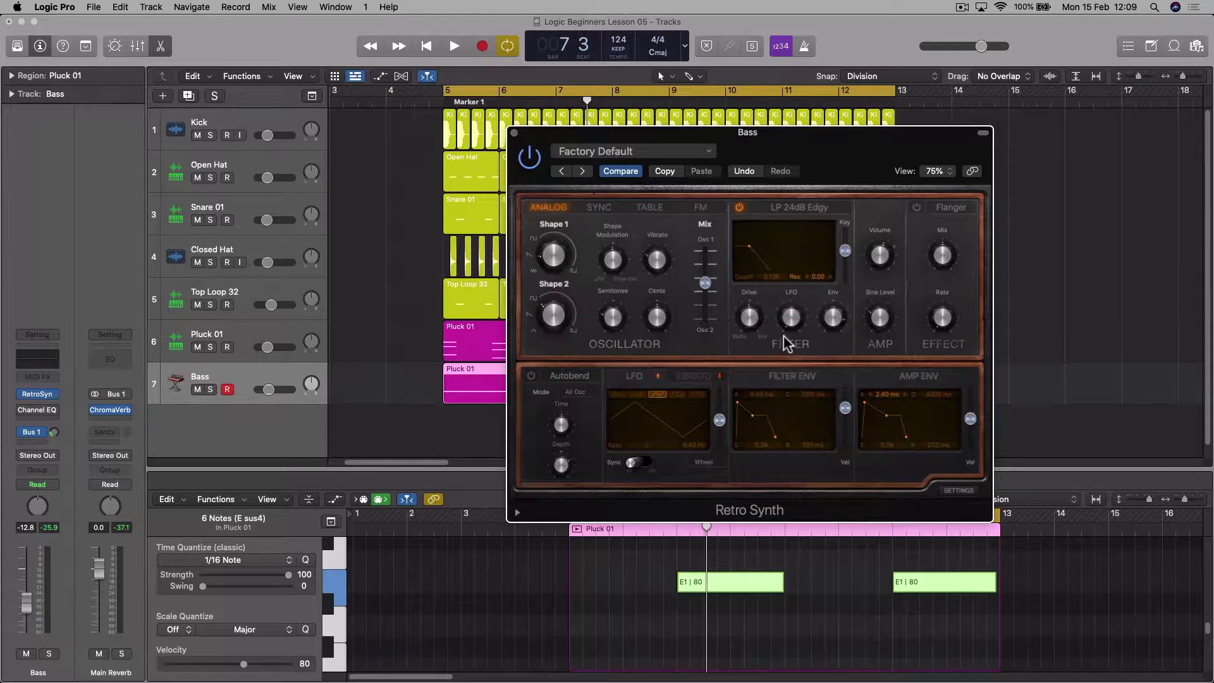
Check the filter-type list and keep the LP 24dB Edgy filter
mouse_move(788, 340)
left_click(808, 210)
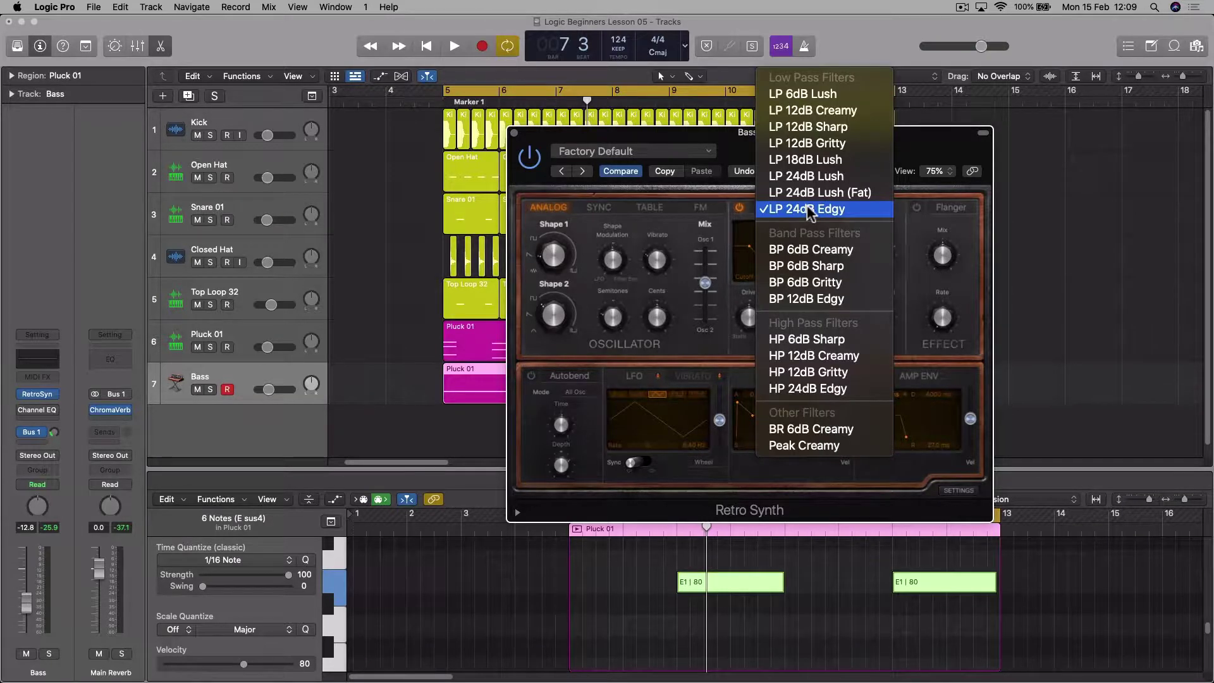
left_click(809, 210)
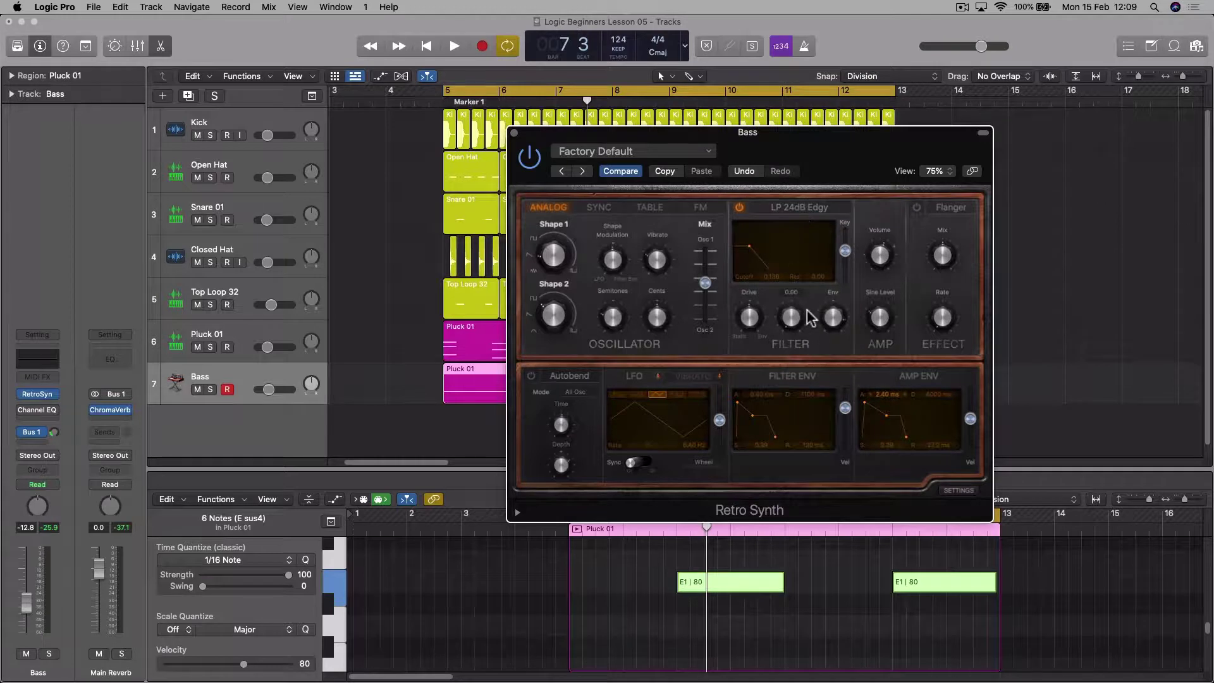